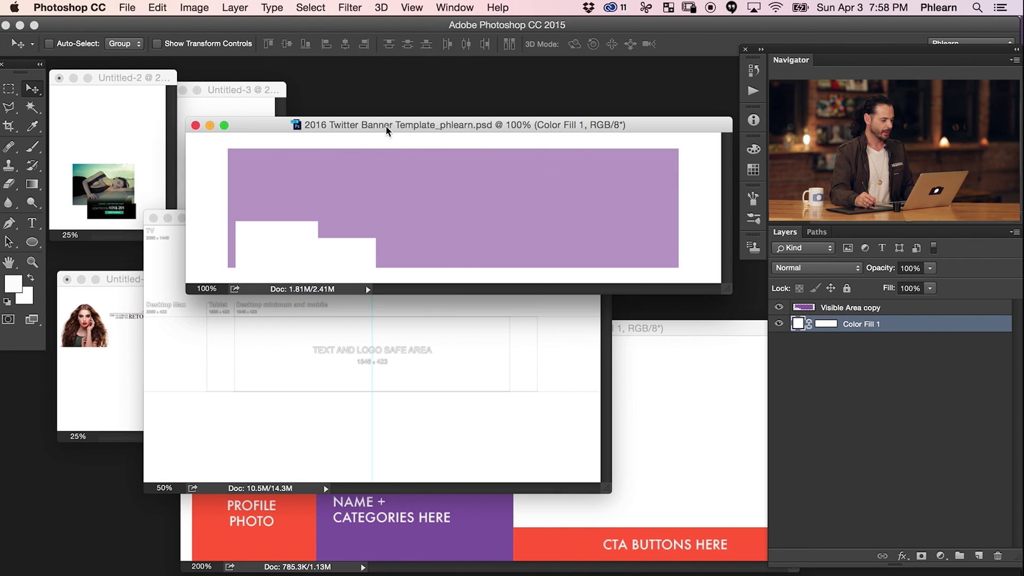
Nudge the 2016 Twitter banner template window up slightly
{"action": "left_click_drag", "start_coordinate": [429, 128], "coordinate": [428, 115]}
Rearrange the YouTube and Facebook banner template windows so the Facebook banner is clearly visible
{"action": "left_click", "coordinate": [428, 304]}
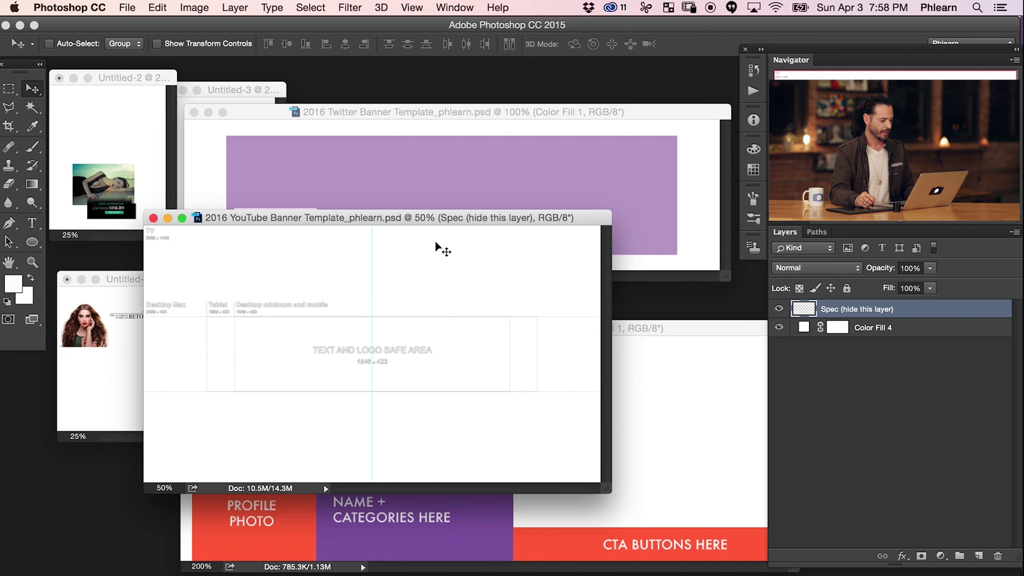
{"action": "left_click_drag", "start_coordinate": [451, 219], "coordinate": [560, 194]}
{"action": "left_click", "coordinate": [731, 357]}
{"action": "left_click_drag", "start_coordinate": [670, 331], "coordinate": [689, 302]}
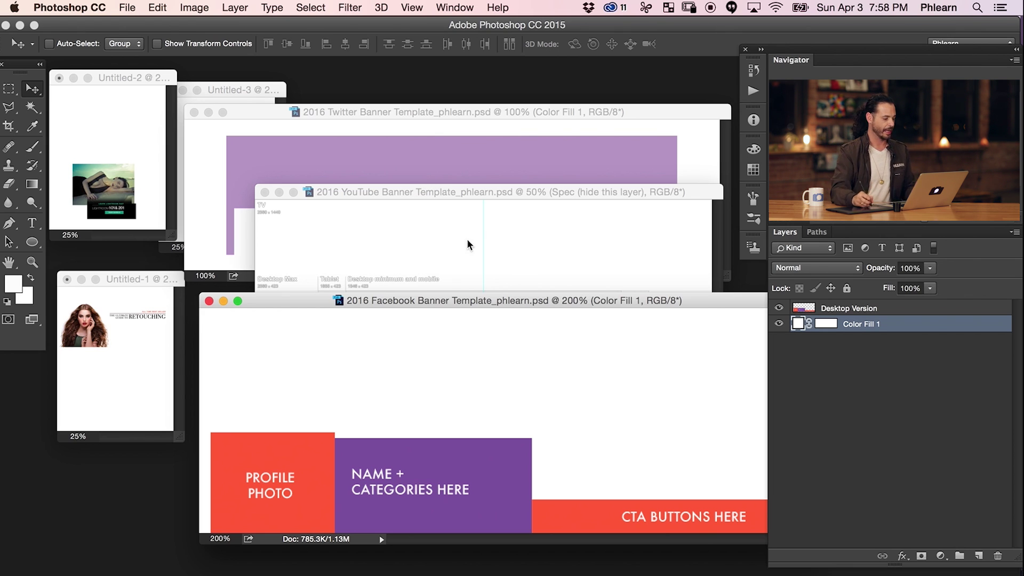
{"action": "left_click_drag", "start_coordinate": [453, 300], "coordinate": [386, 341]}
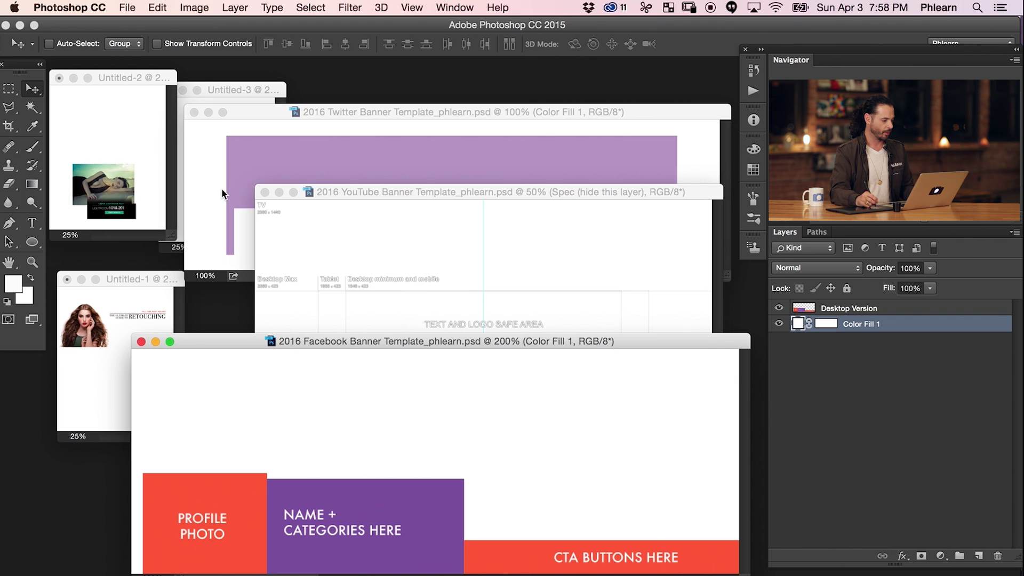
Bring Untitled-3 and then Untitled-1 forward to view their layers
{"action": "left_click_drag", "start_coordinate": [225, 88], "coordinate": [197, 94]}
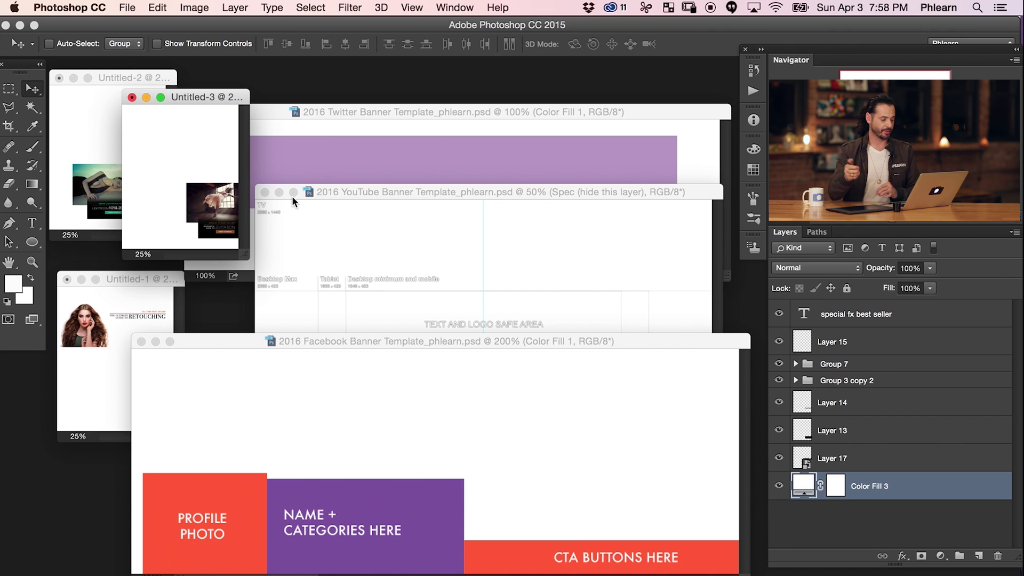
{"action": "left_click_drag", "start_coordinate": [140, 276], "coordinate": [141, 277]}
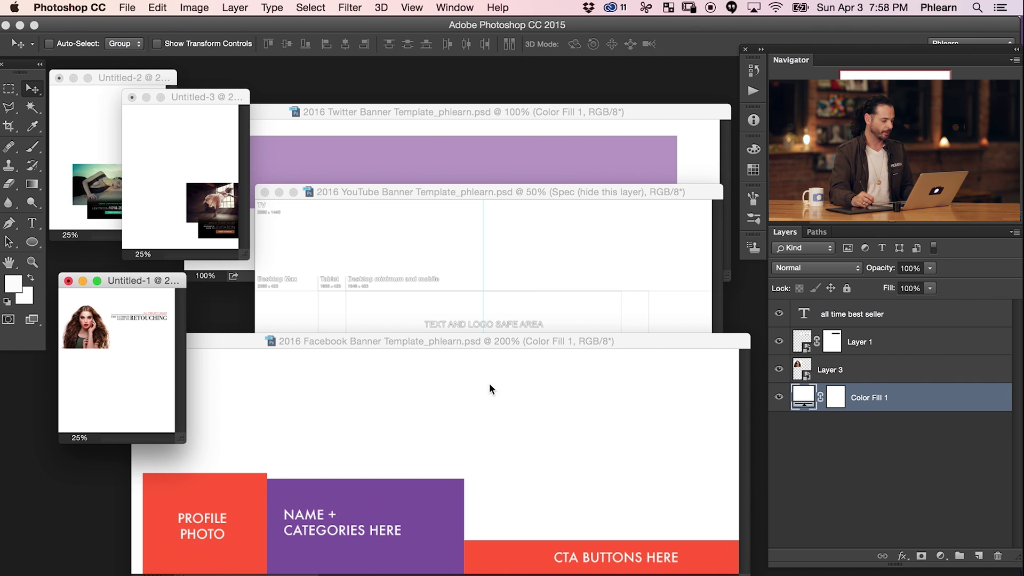
{"action": "left_click_drag", "start_coordinate": [149, 283], "coordinate": [151, 282]}
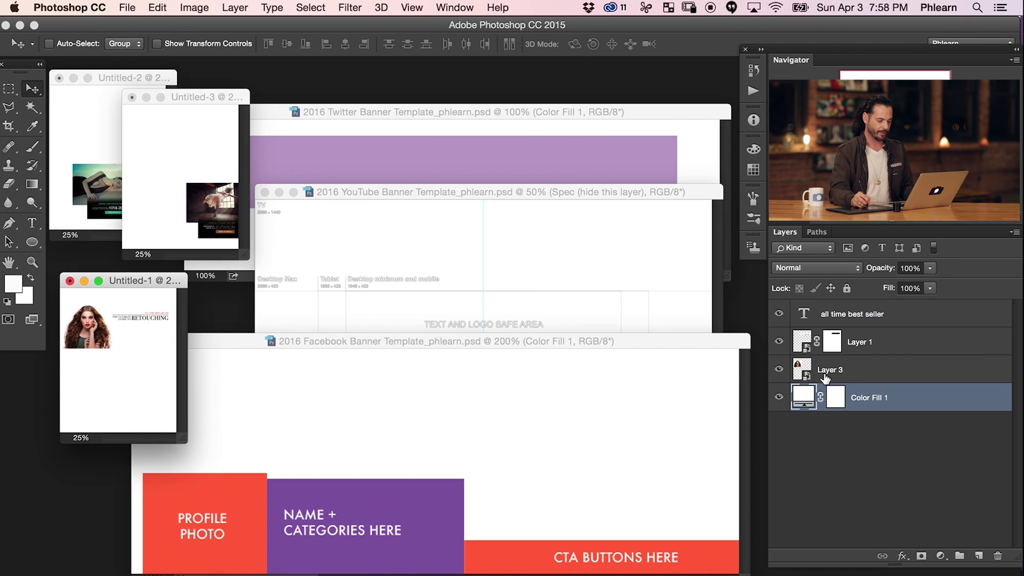
Copy the portrait, headline and best-seller text layers into the Facebook banner template
{"action": "left_click_drag", "start_coordinate": [832, 370], "coordinate": [814, 352]}
{"action": "left_click", "coordinate": [778, 344]}
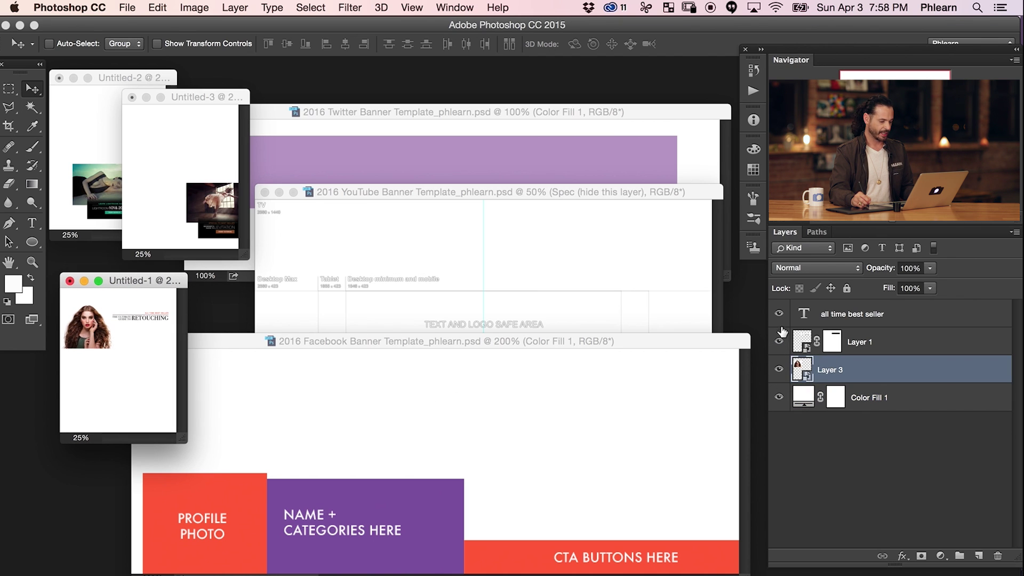
{"action": "left_click", "coordinate": [893, 321], "text": "shift"}
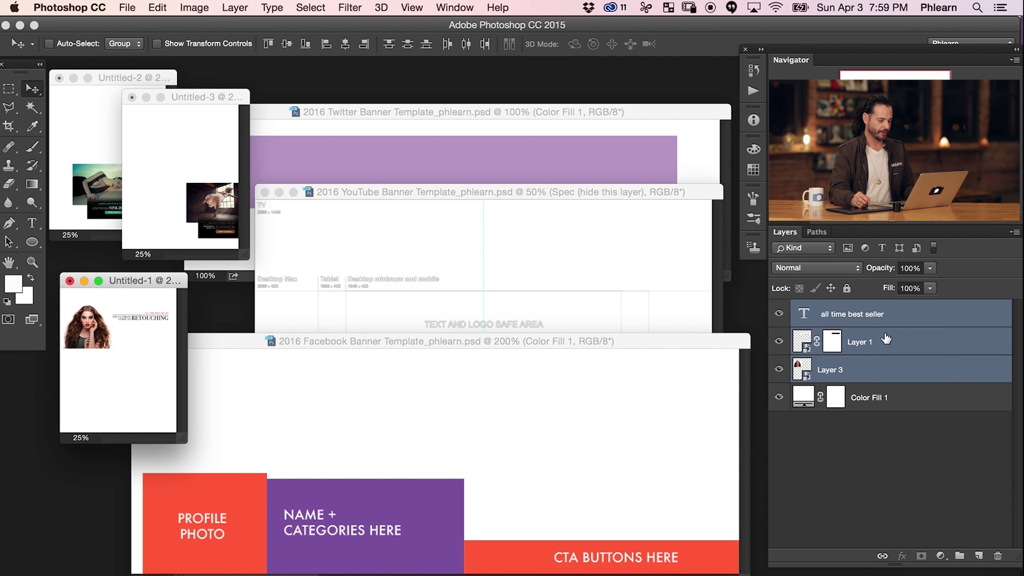
{"action": "left_click_drag", "start_coordinate": [914, 330], "coordinate": [536, 423]}
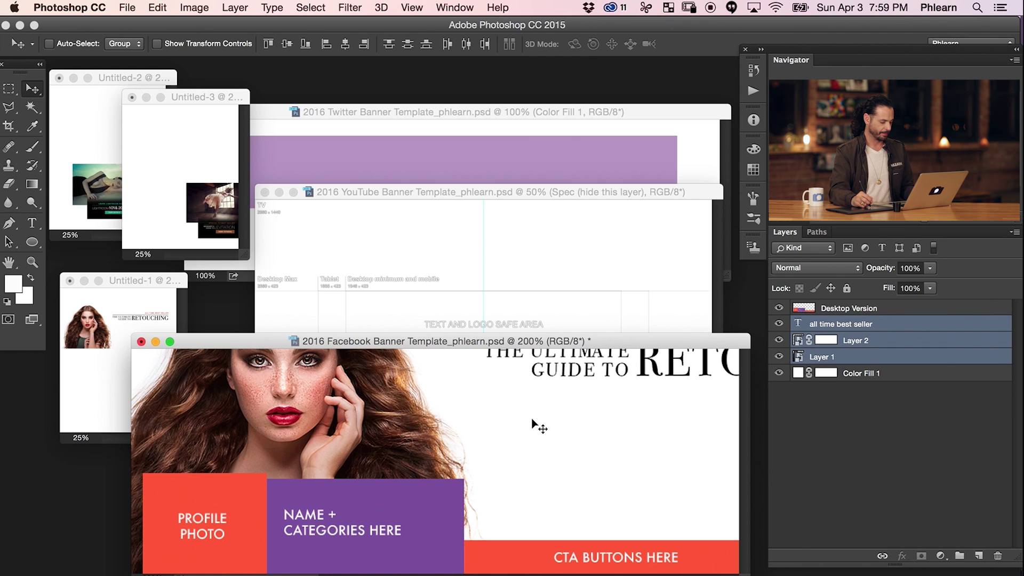
View the Facebook banner full-screen and hide the imported photo and text layers
{"action": "key", "text": "f"}
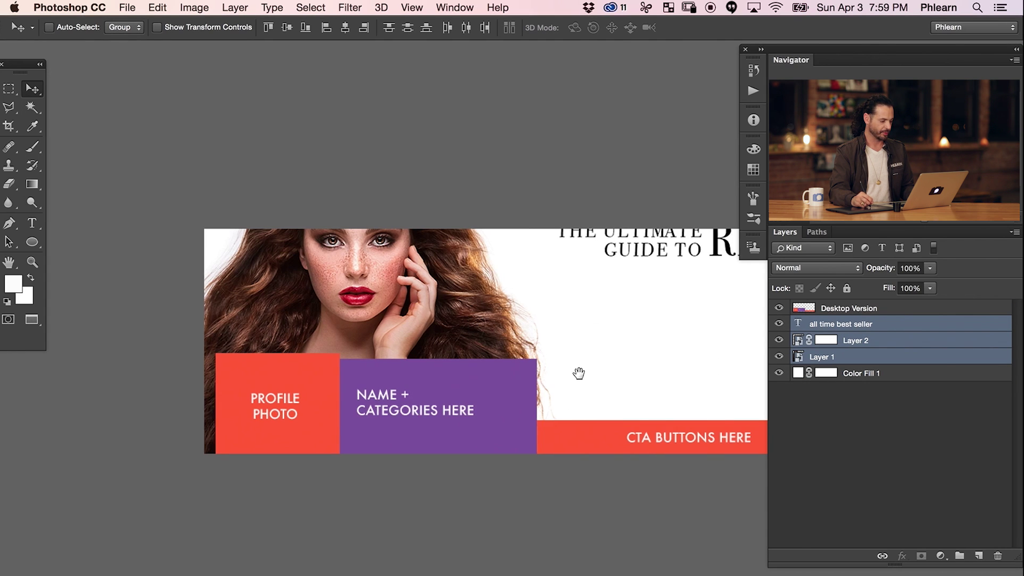
{"action": "left_click_drag", "start_coordinate": [578, 370], "coordinate": [513, 407]}
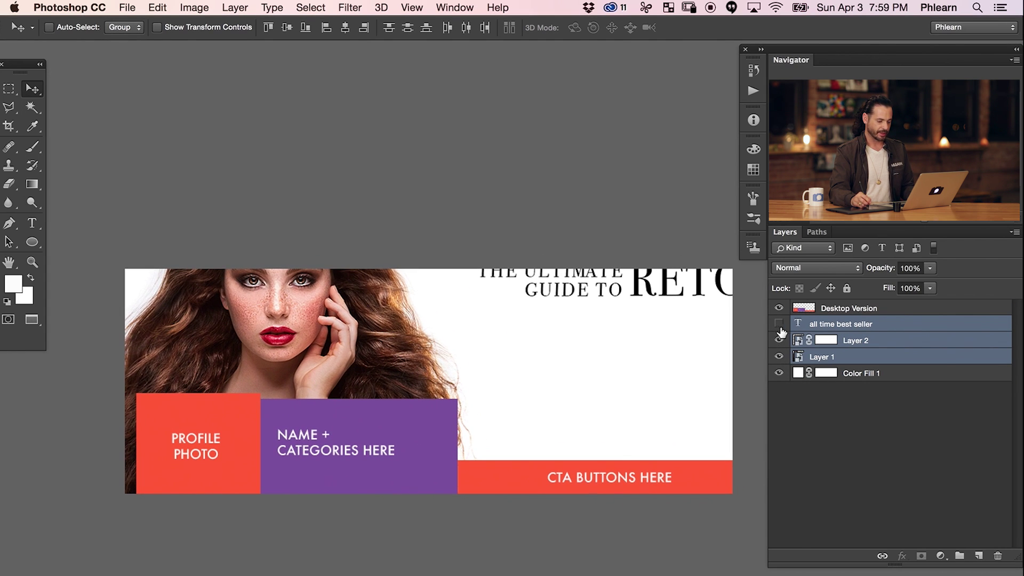
{"action": "left_click_drag", "start_coordinate": [779, 324], "coordinate": [780, 357]}
{"action": "left_click", "coordinate": [779, 373]}
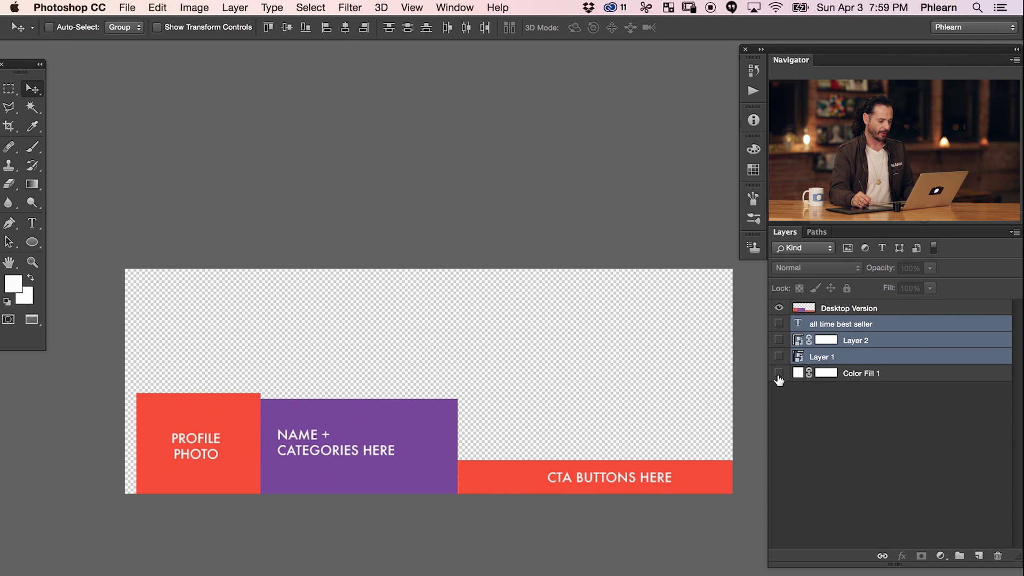
{"action": "left_click", "coordinate": [779, 375]}
{"action": "left_click", "coordinate": [778, 308]}
{"action": "left_click", "coordinate": [778, 308]}
{"action": "left_click", "coordinate": [778, 309]}
{"action": "left_click", "coordinate": [779, 308]}
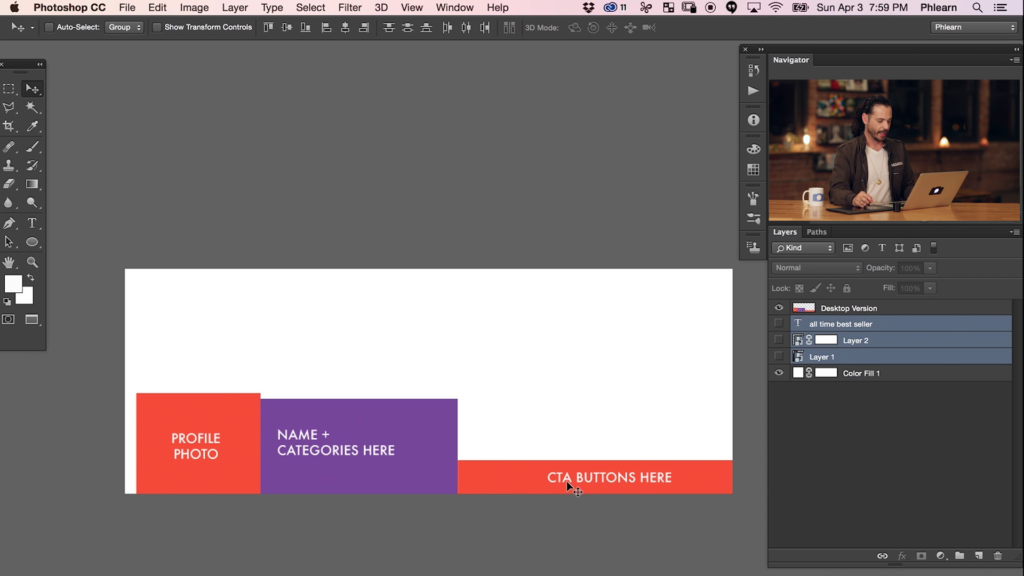
Scale the portrait photo to about 36% and place it on the banner's right side
{"action": "left_click", "coordinate": [778, 356]}
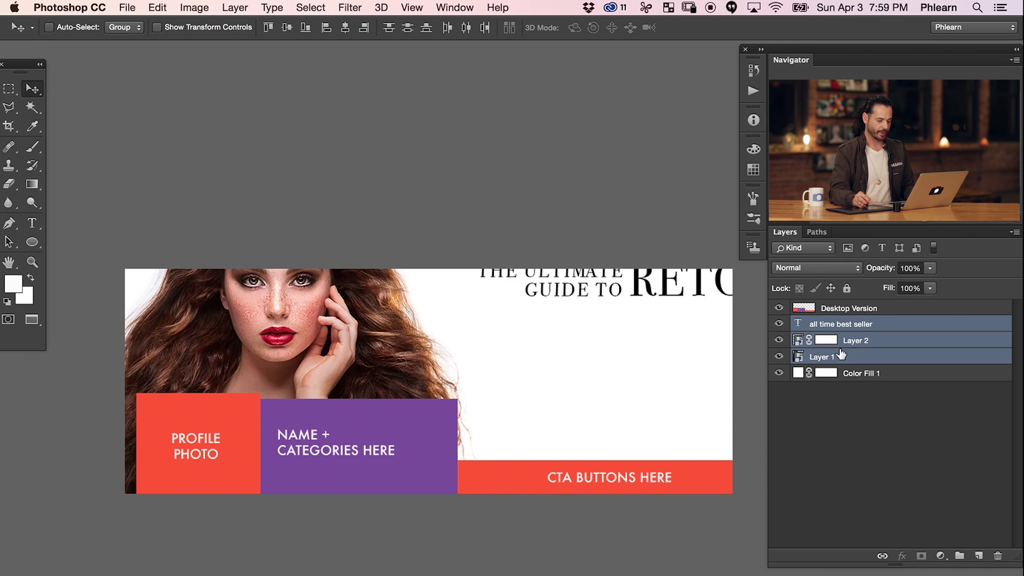
{"action": "left_click", "coordinate": [847, 357]}
{"action": "left_click_drag", "start_coordinate": [523, 343], "coordinate": [379, 510]}
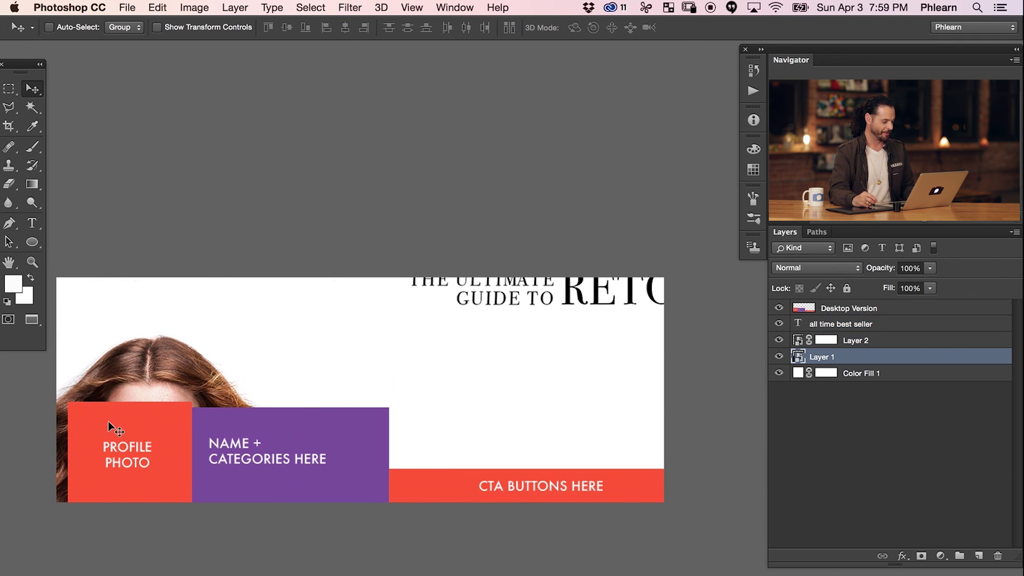
{"action": "left_click_drag", "start_coordinate": [302, 386], "coordinate": [384, 295]}
{"action": "key", "text": "ctrl+t"}
{"action": "left_click_drag", "start_coordinate": [457, 230], "coordinate": [360, 333]}
{"action": "scroll", "coordinate": [352, 448], "scroll_direction": "left", "scroll_amount": 5}
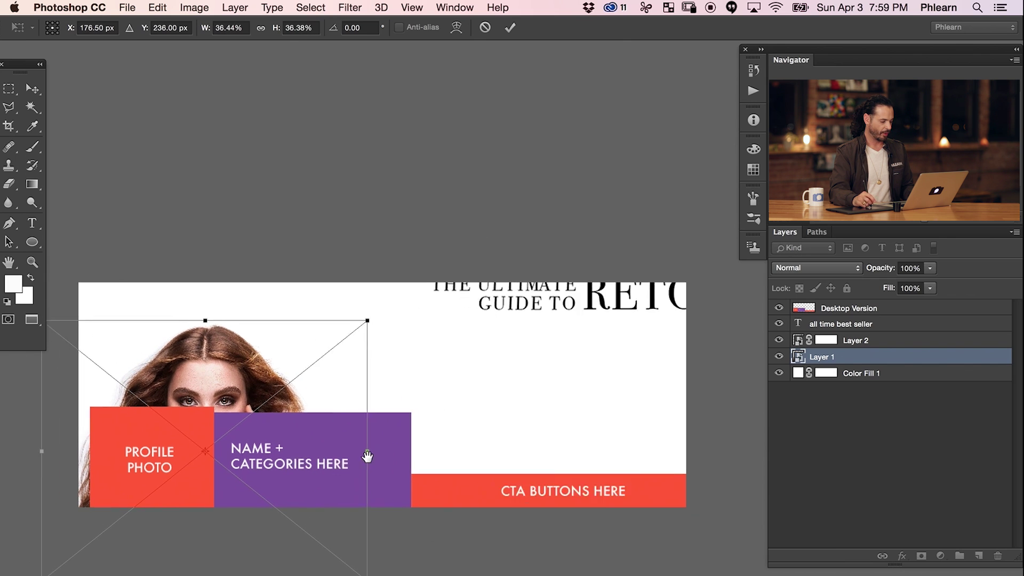
{"action": "scroll", "coordinate": [338, 469], "scroll_direction": "right", "scroll_amount": 5}
{"action": "left_click_drag", "start_coordinate": [272, 504], "coordinate": [287, 456]}
{"action": "left_click_drag", "start_coordinate": [192, 468], "coordinate": [520, 484]}
{"action": "key", "text": "Return"}
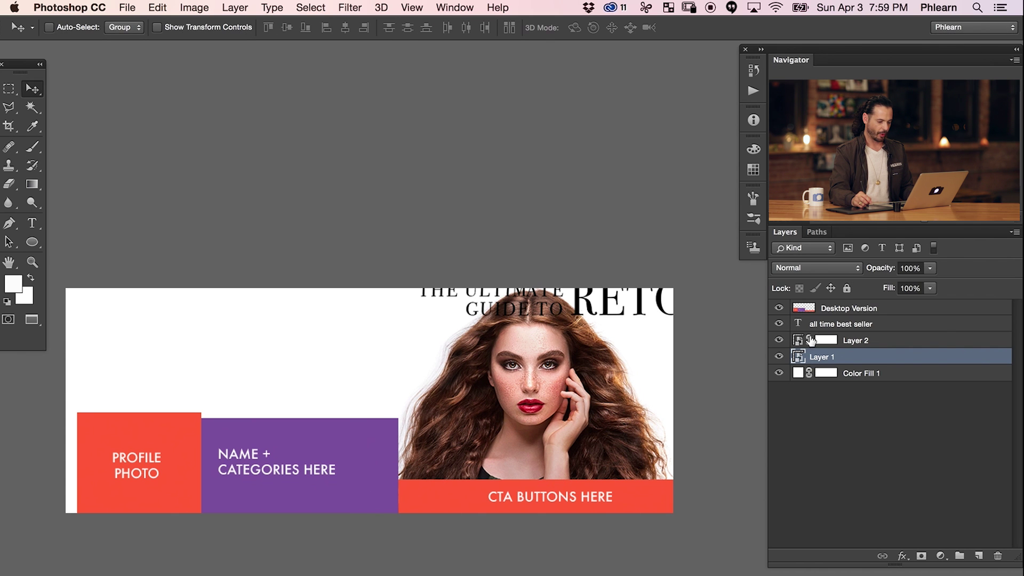
Scale the RETOUCHING headline to about 72.7% on the left and place ALL TIME BEST SELLER above it
{"action": "left_click", "coordinate": [846, 339]}
{"action": "left_click_drag", "start_coordinate": [619, 368], "coordinate": [320, 422]}
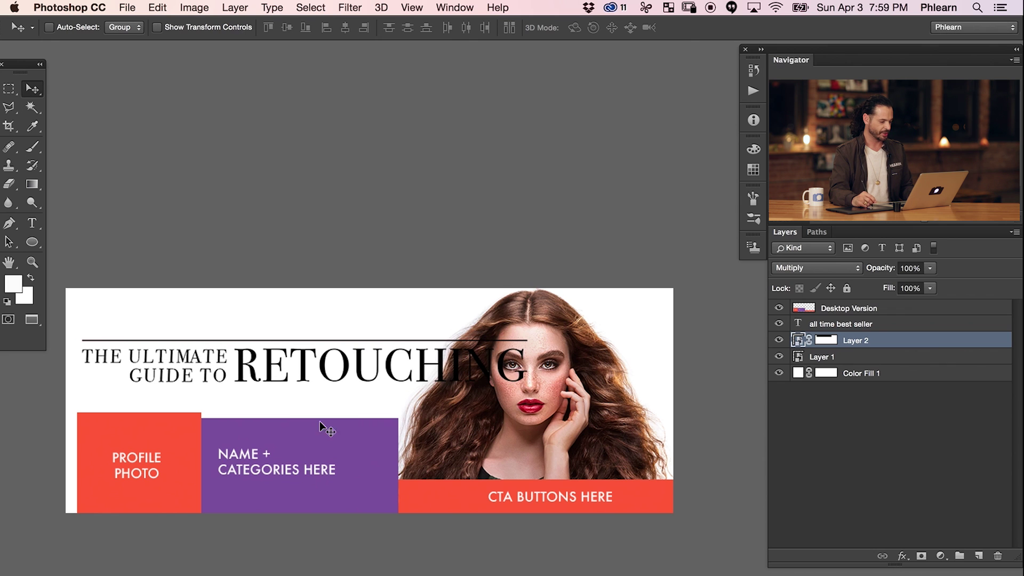
{"action": "scroll", "coordinate": [320, 421], "scroll_direction": "left", "scroll_amount": 3}
{"action": "key", "text": "super"}
{"action": "key", "text": "super+t"}
{"action": "left_click_drag", "start_coordinate": [614, 279], "coordinate": [478, 342]}
{"action": "key", "text": "Return"}
{"action": "left_click_drag", "start_coordinate": [449, 456], "coordinate": [459, 452]}
{"action": "left_click", "coordinate": [826, 329]}
{"action": "left_click_drag", "start_coordinate": [699, 444], "coordinate": [332, 488]}
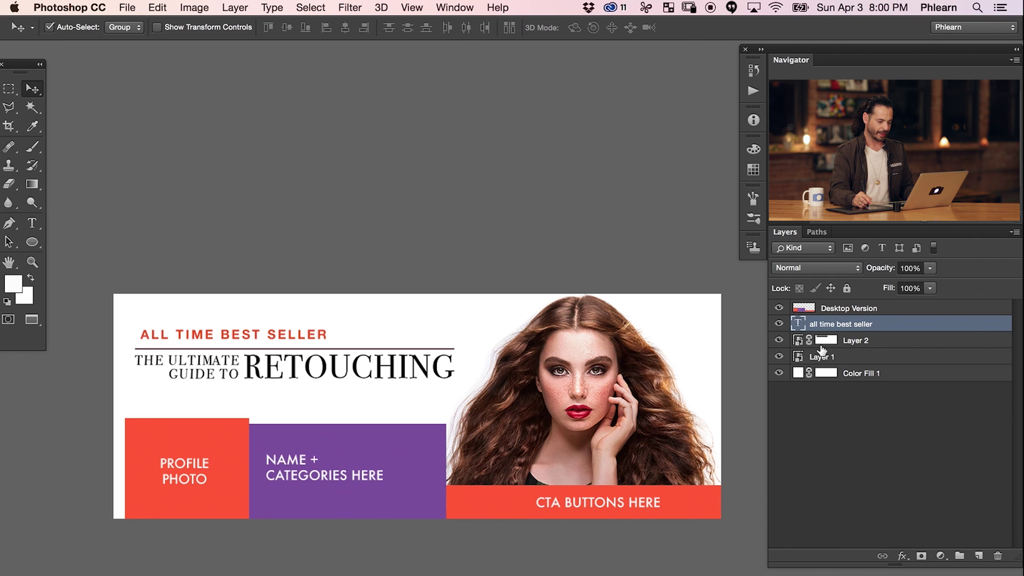
Align ALL TIME BEST SELLER to the headline's left edge
{"action": "left_click", "coordinate": [778, 340]}
{"action": "left_click", "coordinate": [779, 341]}
{"action": "left_click", "coordinate": [880, 341], "text": "shift"}
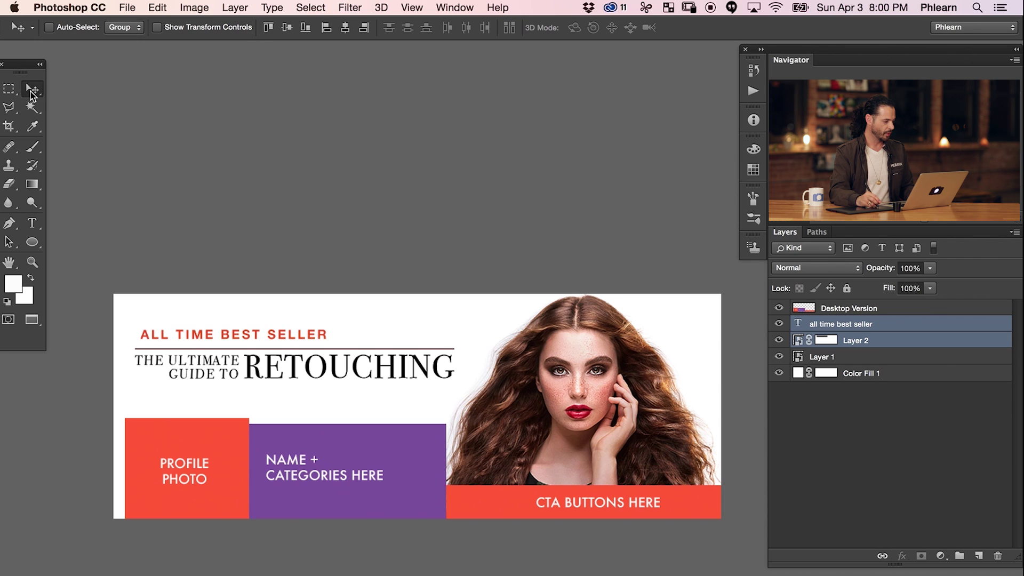
{"action": "left_click", "coordinate": [327, 28]}
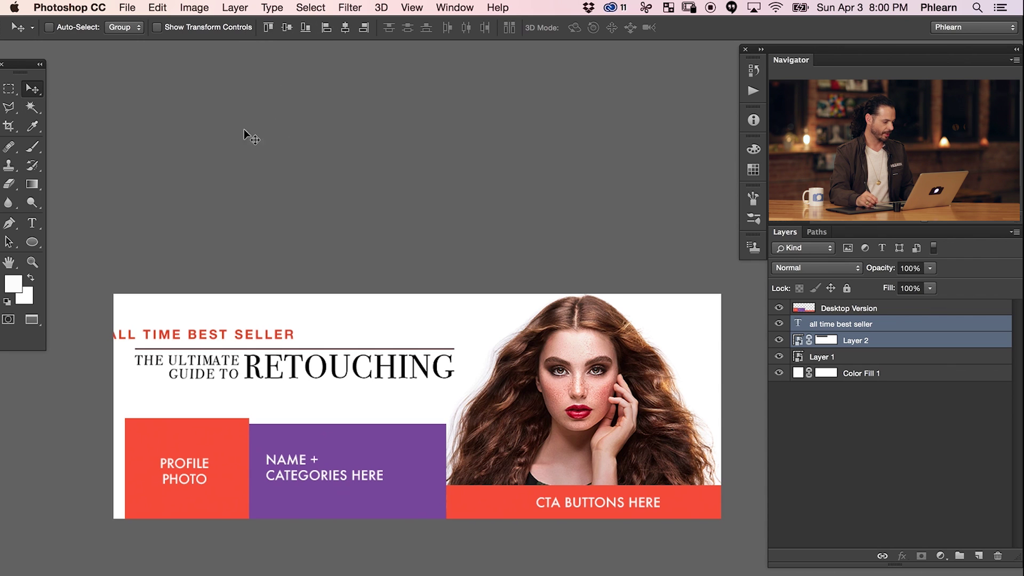
{"action": "left_click", "coordinate": [843, 340], "text": "super"}
{"action": "left_click_drag", "start_coordinate": [370, 410], "coordinate": [453, 411]}
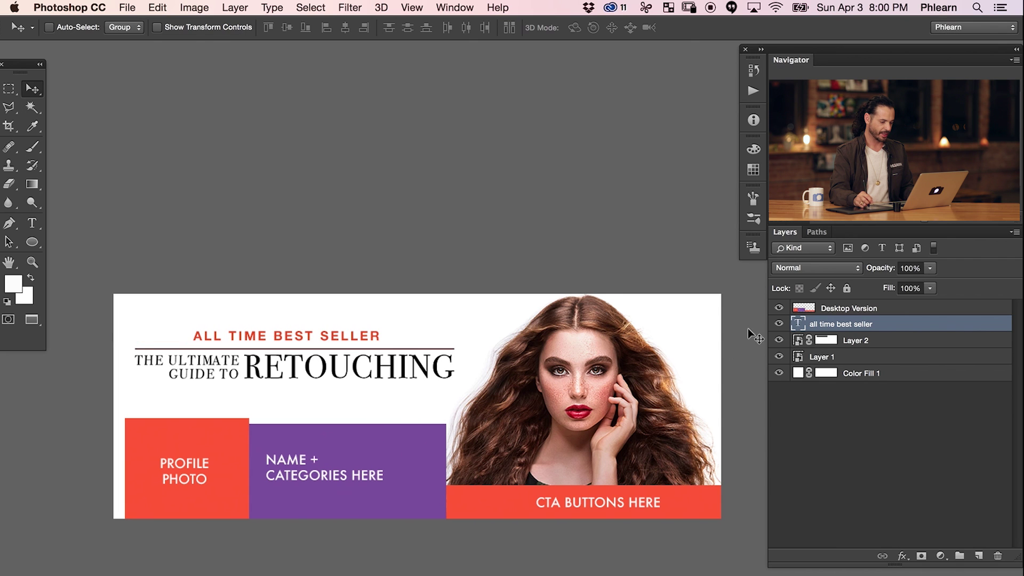
{"action": "left_click", "coordinate": [779, 340]}
{"action": "left_click", "coordinate": [779, 340]}
{"action": "left_click", "coordinate": [779, 340]}
{"action": "left_click", "coordinate": [779, 340]}
{"action": "left_click_drag", "start_coordinate": [554, 442], "coordinate": [485, 445]}
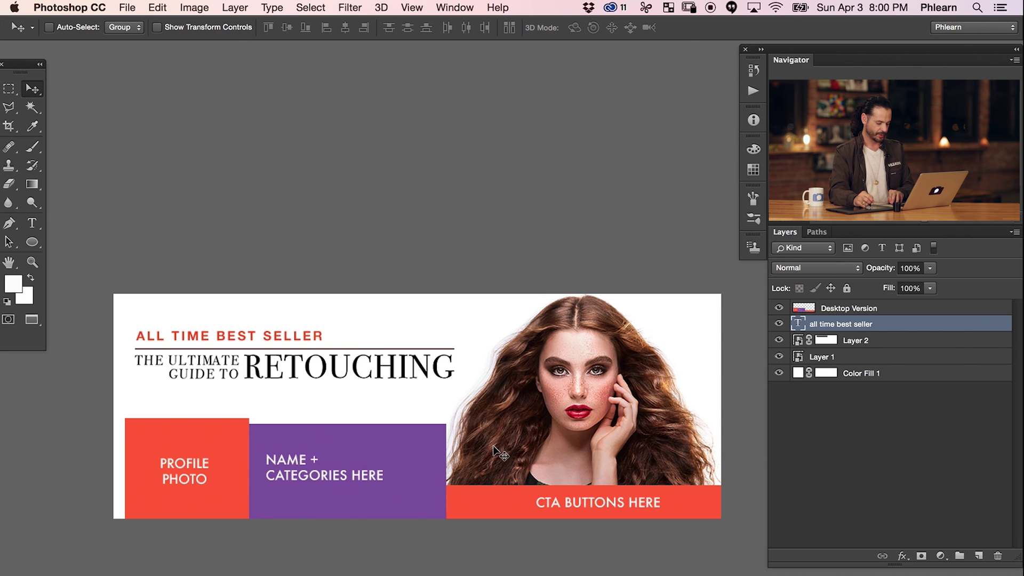
Nudge ALL TIME BEST SELLER so it sits just above the headline's rule
{"action": "key", "text": "super+equal"}
{"action": "key", "text": "super+equal"}
{"action": "scroll", "coordinate": [393, 382], "scroll_direction": "left", "scroll_amount": 15}
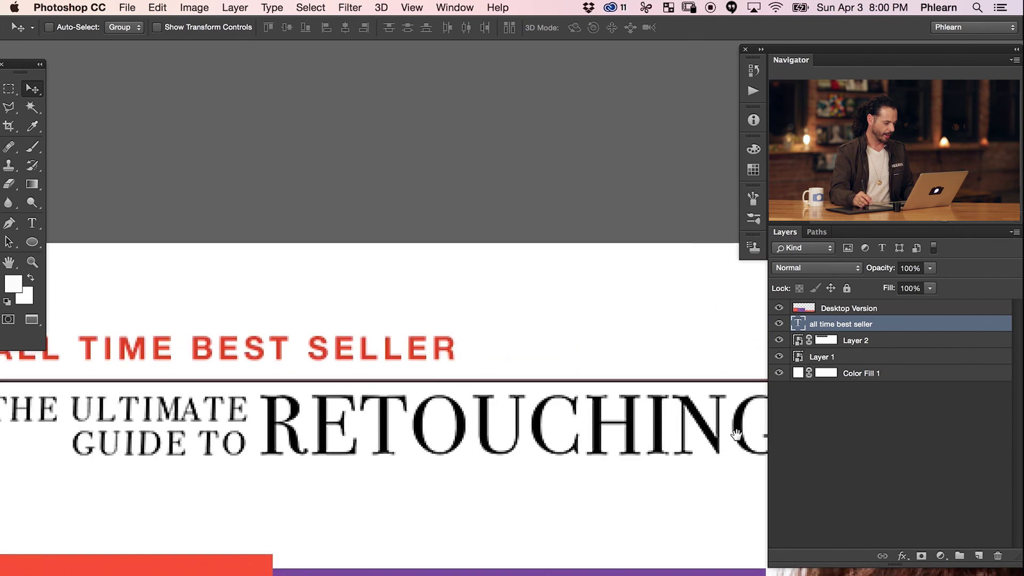
{"action": "key", "text": "super+equal"}
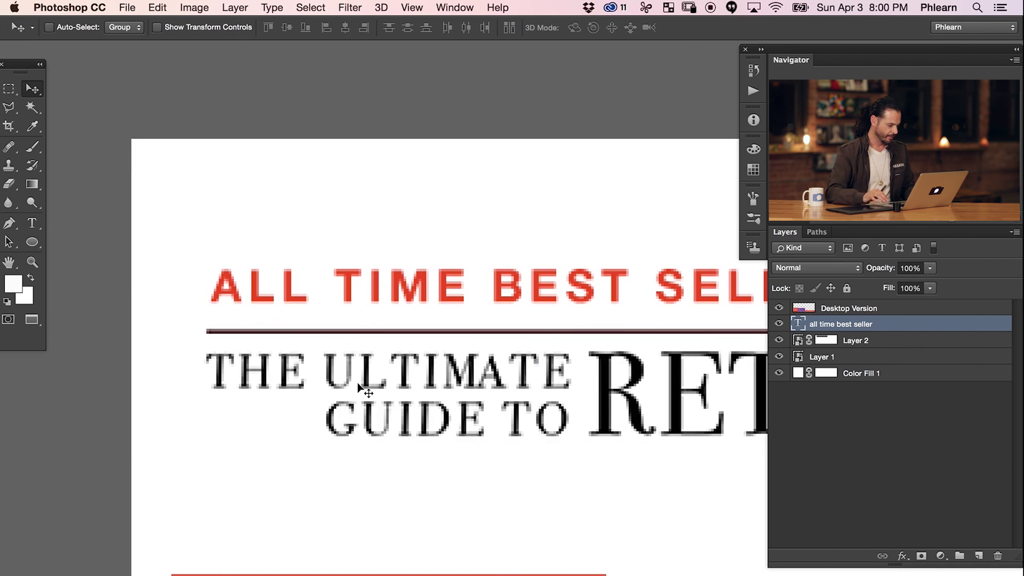
{"action": "left_click_drag", "start_coordinate": [368, 326], "coordinate": [373, 351]}
{"action": "key", "text": "Left"}
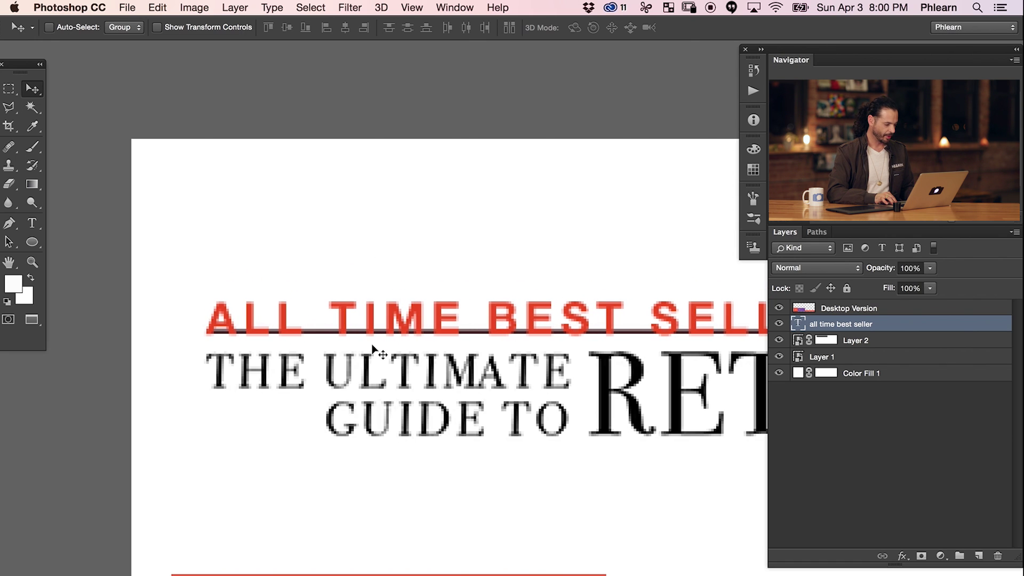
{"action": "key", "text": "shift+Up"}
{"action": "key", "text": "shift+Up"}
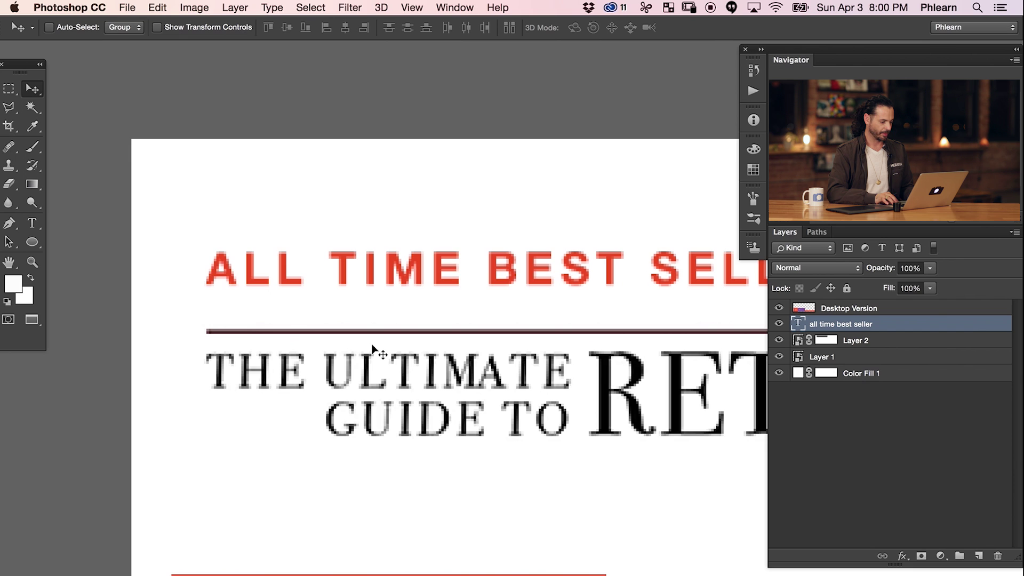
{"action": "key", "text": "super+minus"}
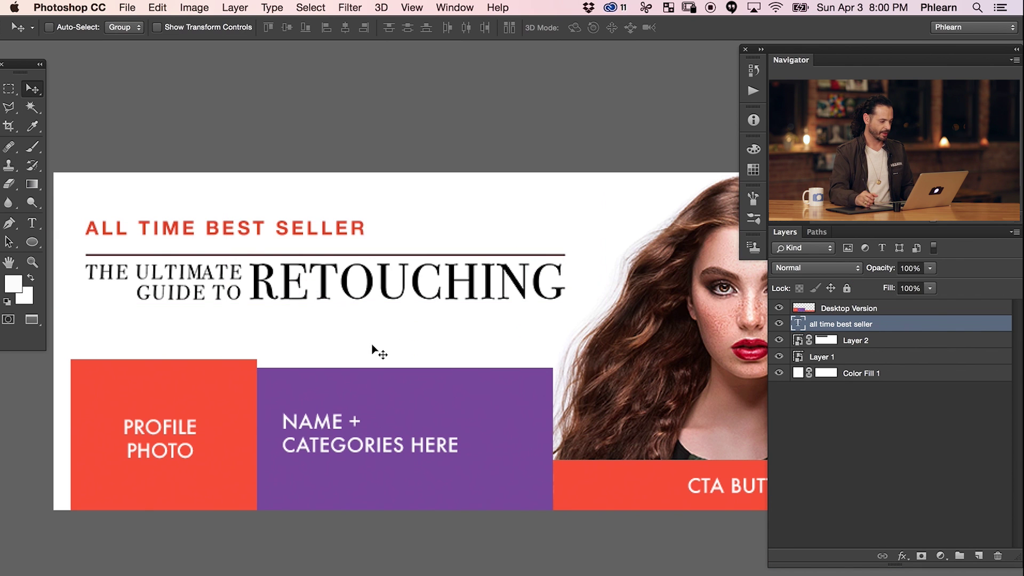
{"action": "key", "text": "super+minus"}
{"action": "key", "text": "super+plus"}
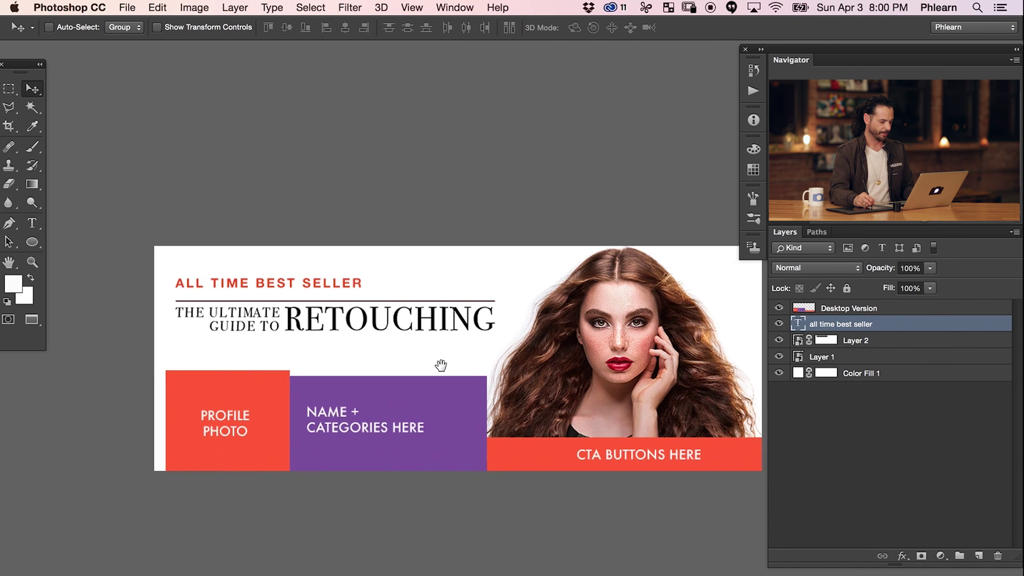
{"action": "key", "text": "Down"}
{"action": "key", "text": "Down"}
{"action": "key", "text": "Down"}
{"action": "key", "text": "Down"}
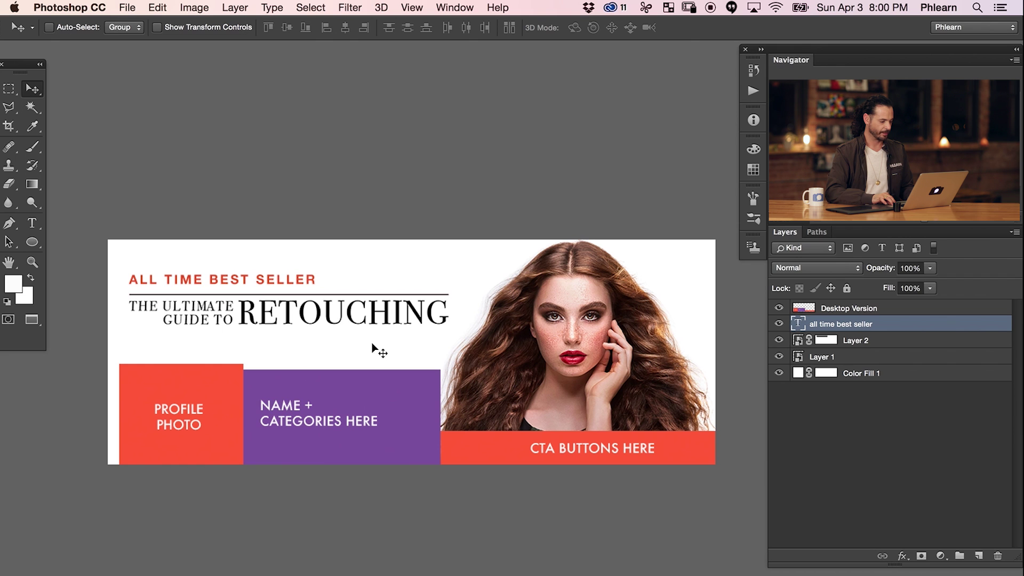
{"action": "left_click", "coordinate": [875, 341], "text": "shift"}
Group the headline and best-seller text into Group 1, nudge it up, and hide the Desktop Version overlay
{"action": "key", "text": "super+g"}
{"action": "key", "text": "Up"}
{"action": "key", "text": "Up"}
{"action": "key", "text": "Up"}
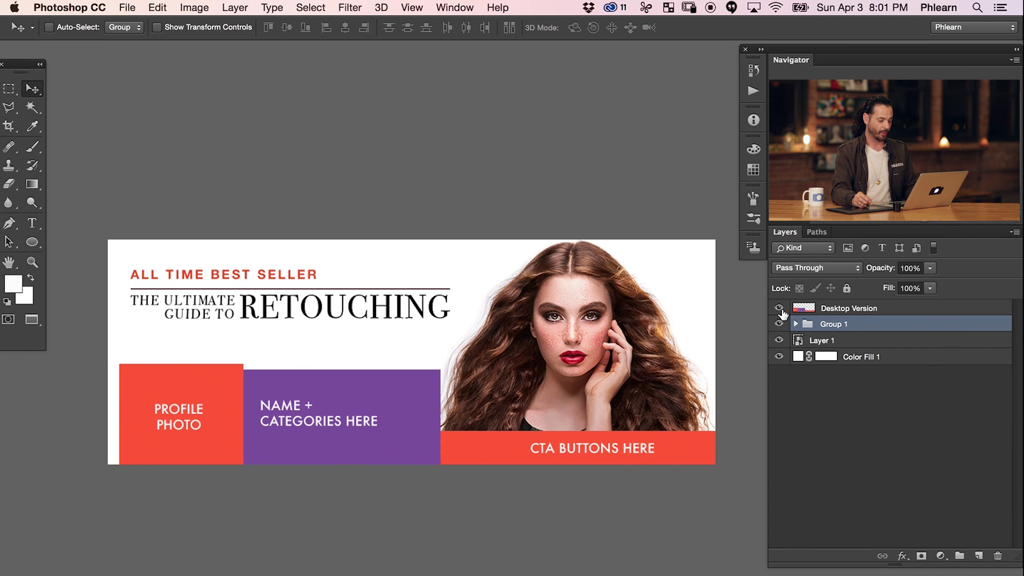
{"action": "left_click", "coordinate": [779, 308]}
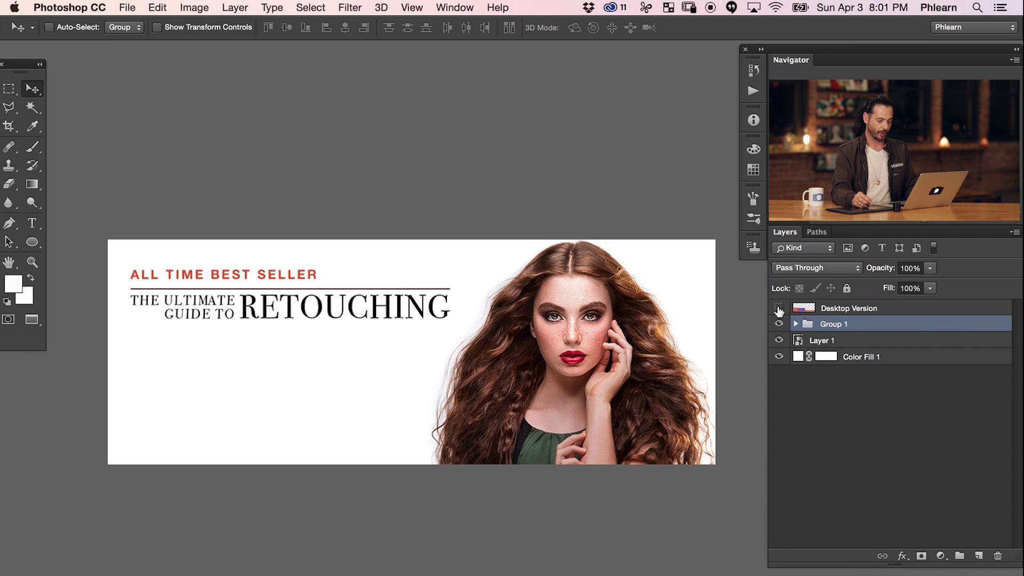
{"action": "left_click", "coordinate": [779, 309]}
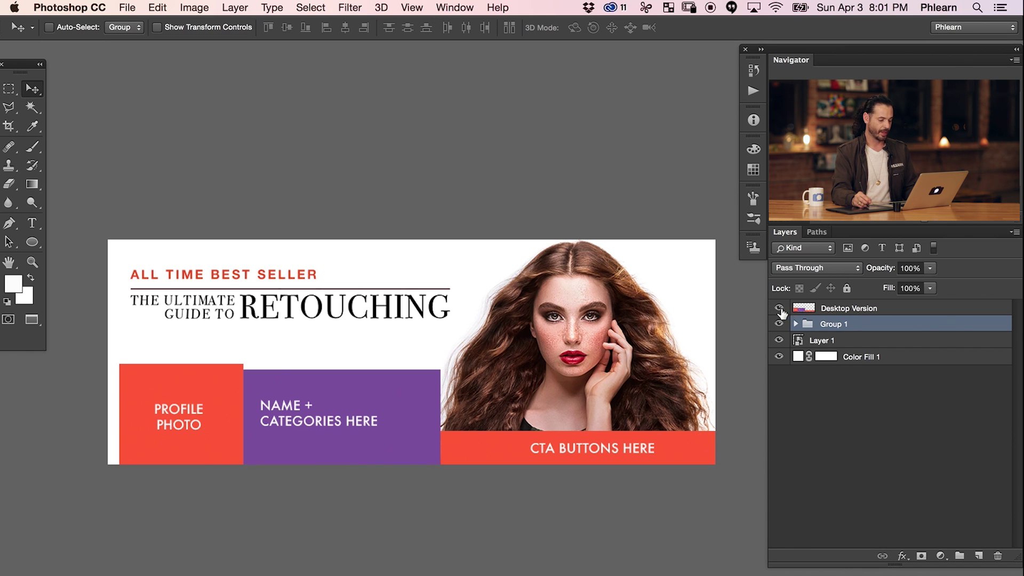
{"action": "left_click", "coordinate": [778, 309]}
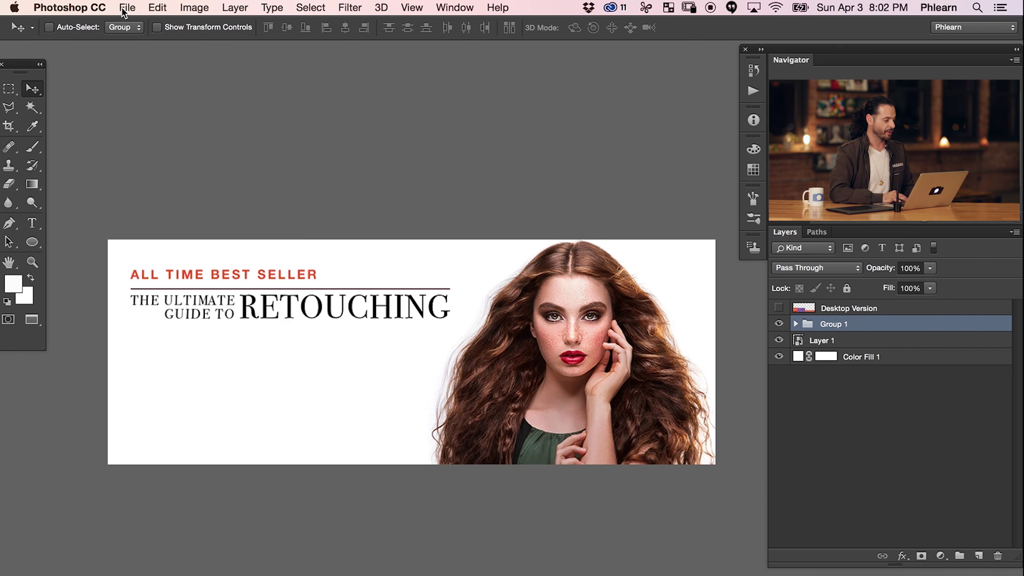
Save for Web the Facebook banner as a quality-61 JPEG into Final, replacing the old file
{"action": "left_click", "coordinate": [124, 8]}
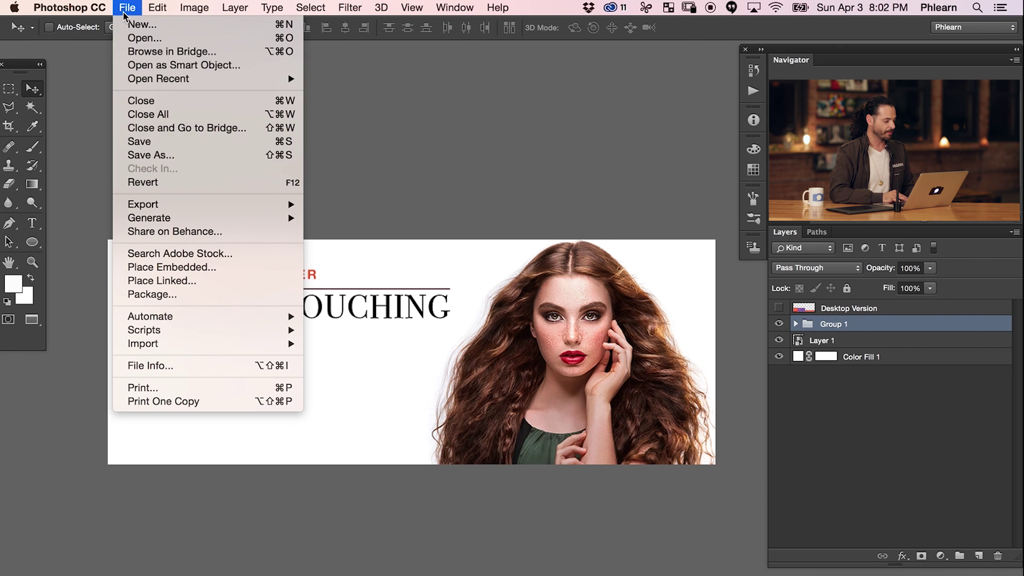
{"action": "mouse_move", "coordinate": [189, 206]}
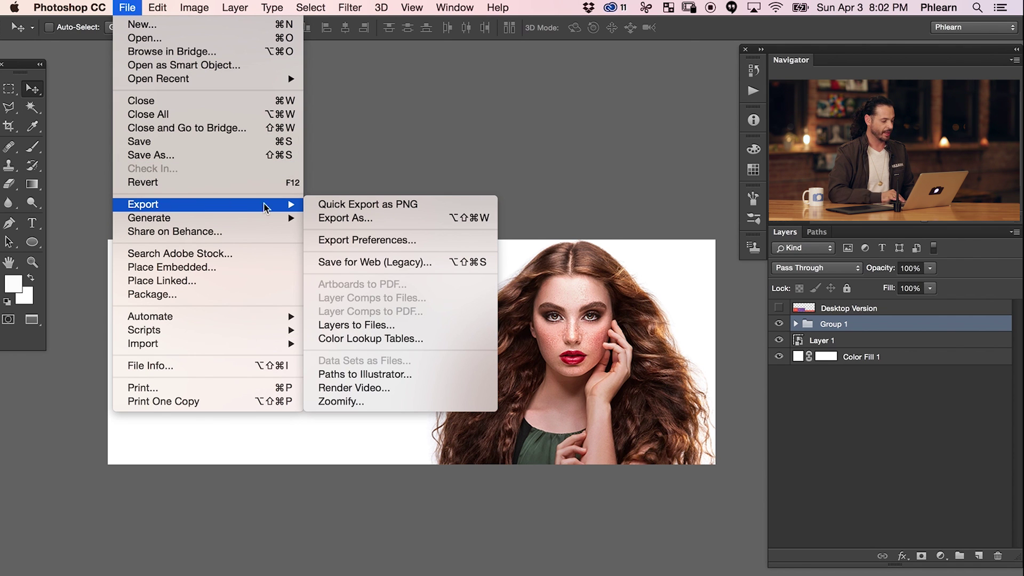
{"action": "left_click", "coordinate": [343, 262]}
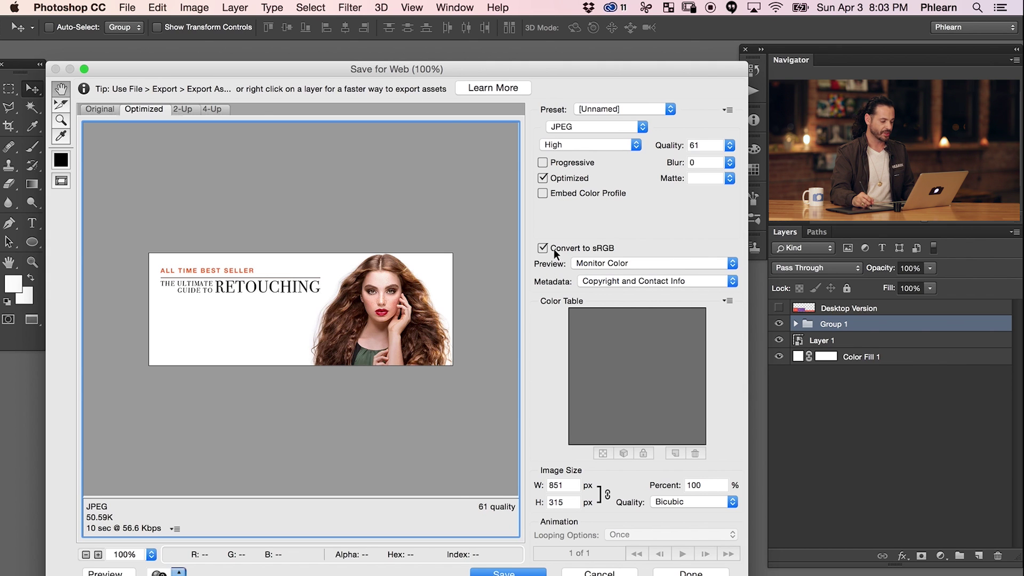
{"action": "left_click", "coordinate": [522, 574]}
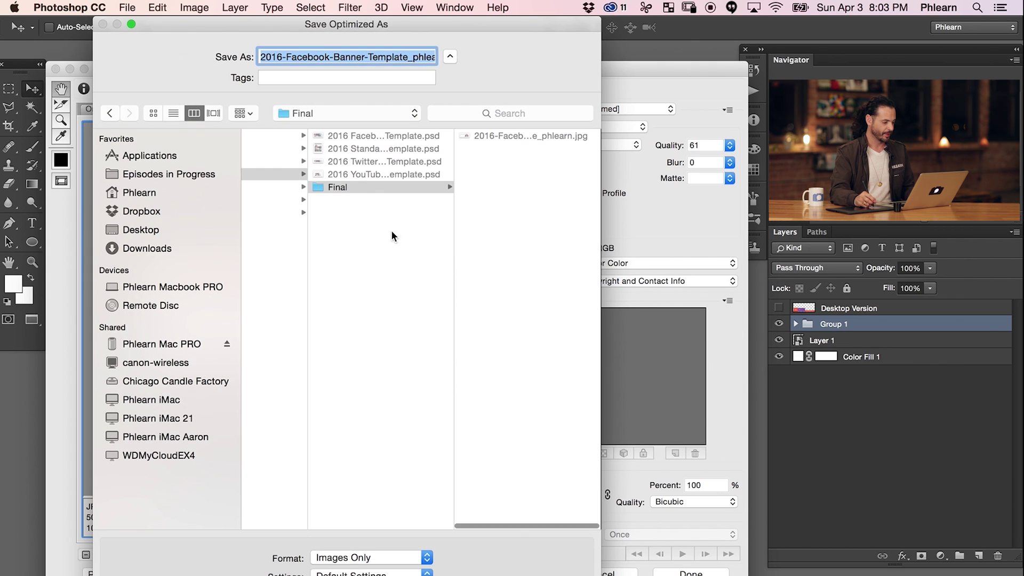
{"action": "left_click", "coordinate": [364, 187]}
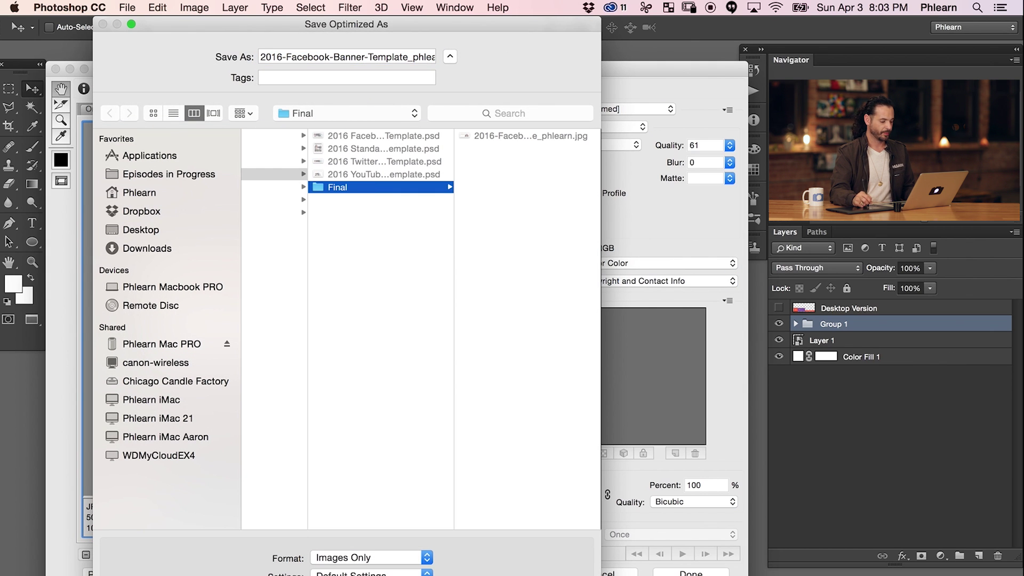
{"action": "key", "text": "Return"}
{"action": "left_click", "coordinate": [696, 352]}
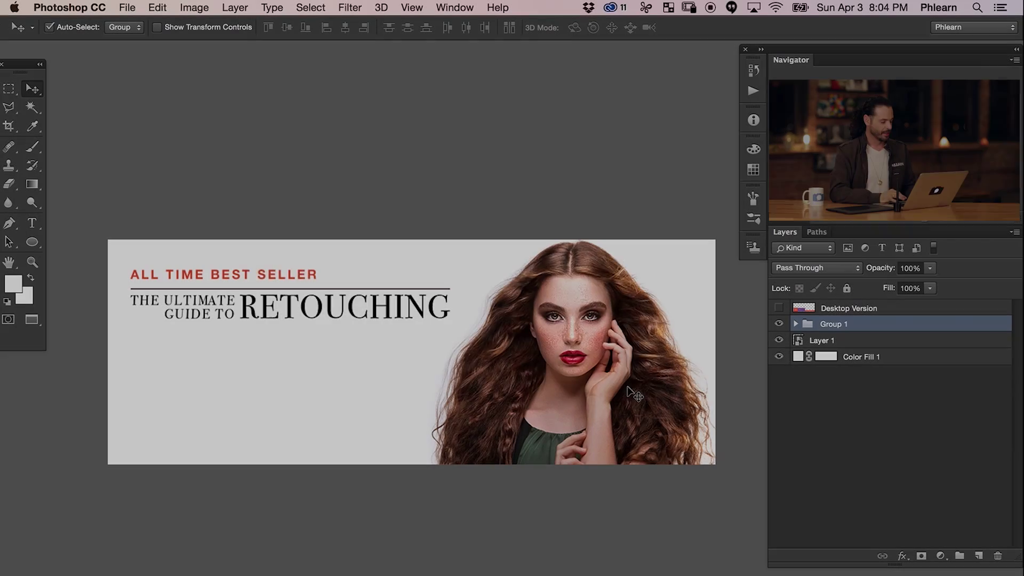
Switch from Photoshop to Chrome showing the brand's Facebook page
{"action": "key", "text": "super+Tab"}
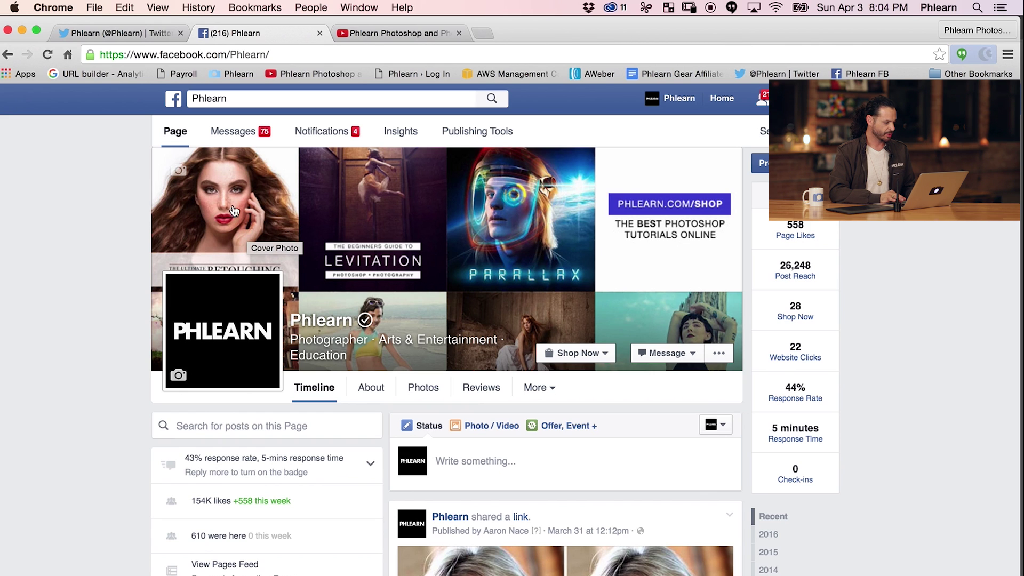
Upload the banner JPEG from the Final folder as the page's new cover photo and save it
{"action": "left_click", "coordinate": [180, 174]}
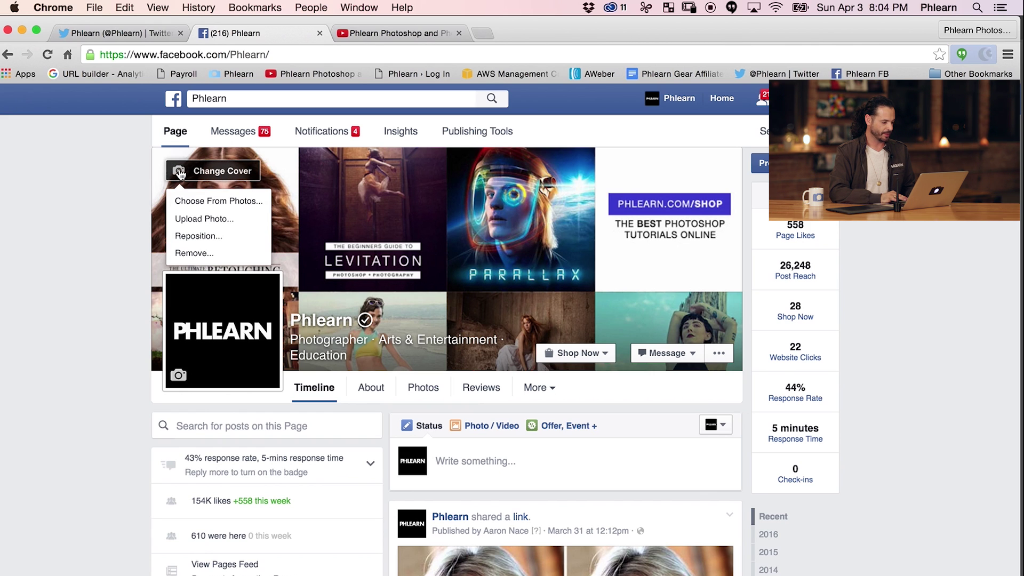
{"action": "left_click", "coordinate": [216, 219]}
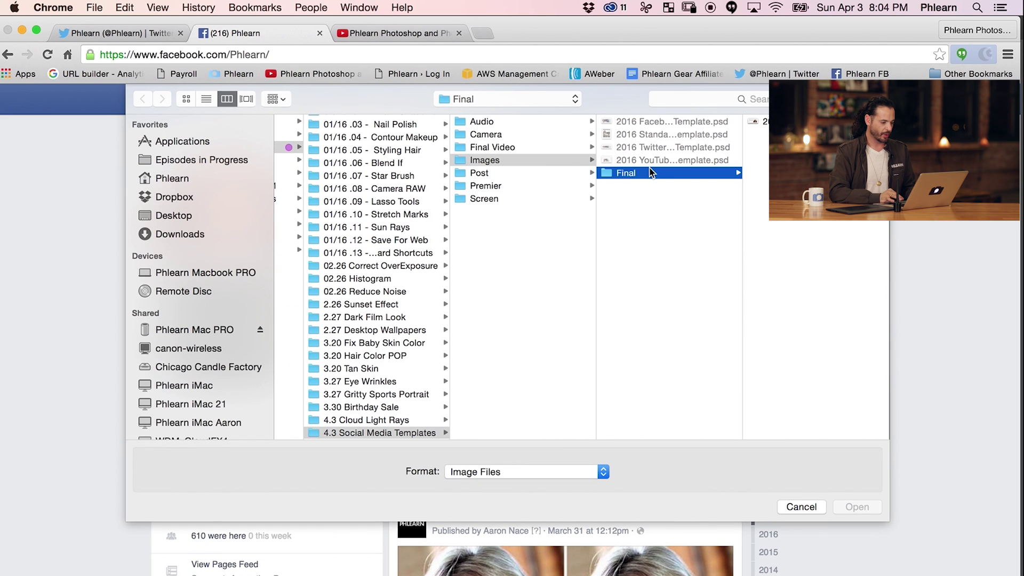
{"action": "key", "text": "Right"}
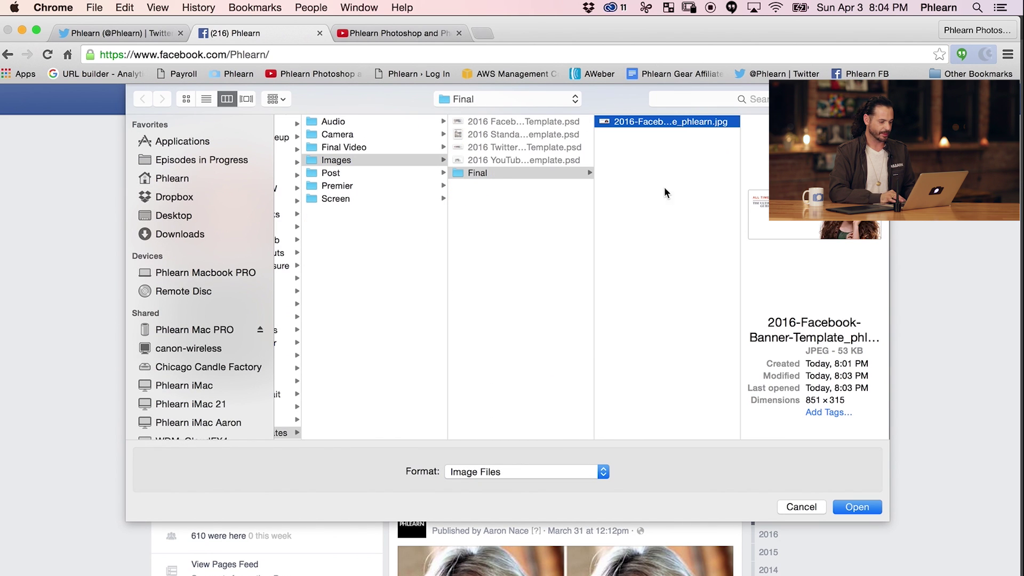
{"action": "key", "text": "space"}
{"action": "key", "text": "space"}
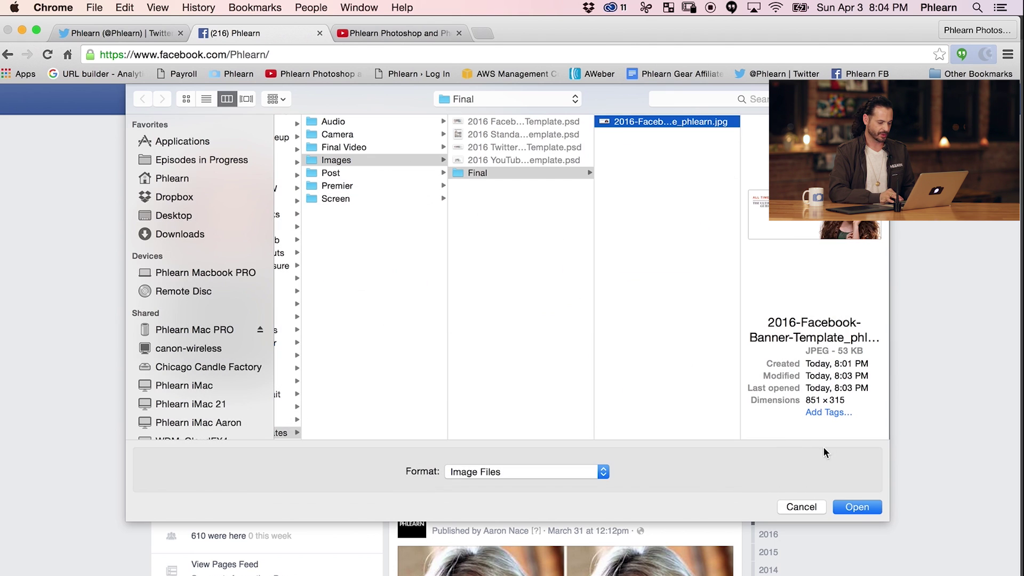
{"action": "left_click", "coordinate": [860, 509]}
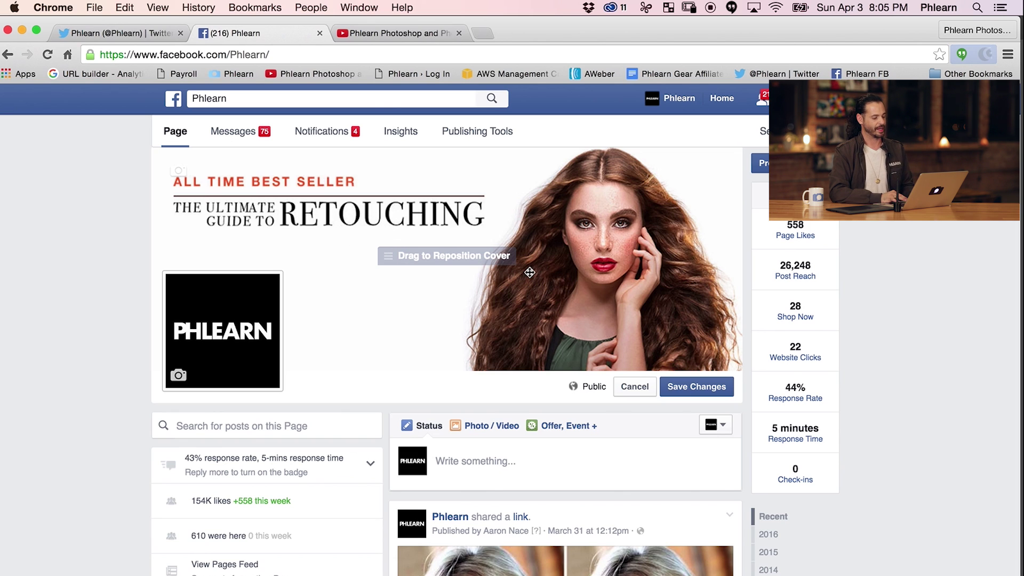
{"action": "left_click", "coordinate": [698, 390]}
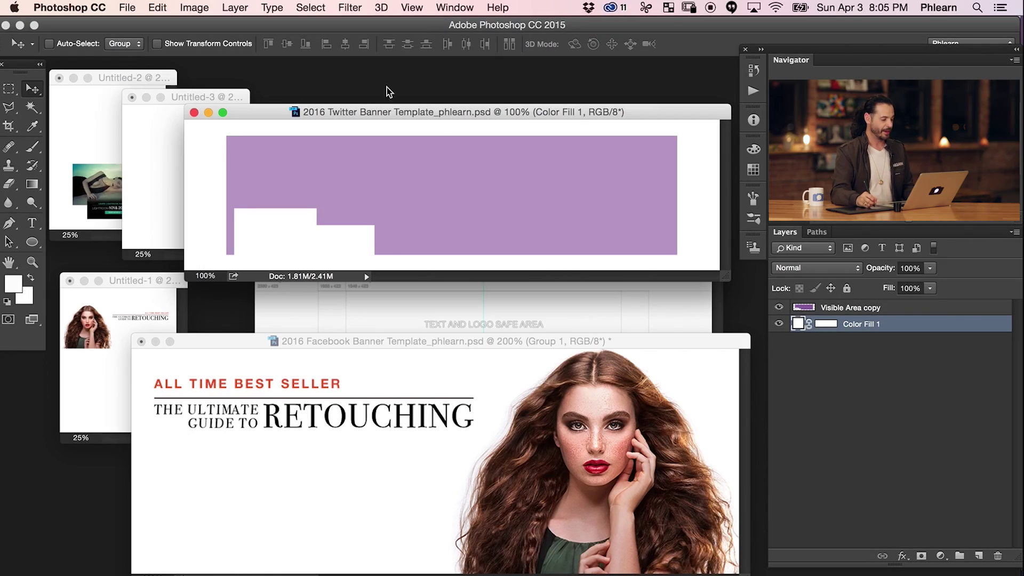
Copy the Lightroom ad layers from Untitled-2 into the Twitter banner template
{"action": "left_click_drag", "start_coordinate": [441, 112], "coordinate": [446, 111]}
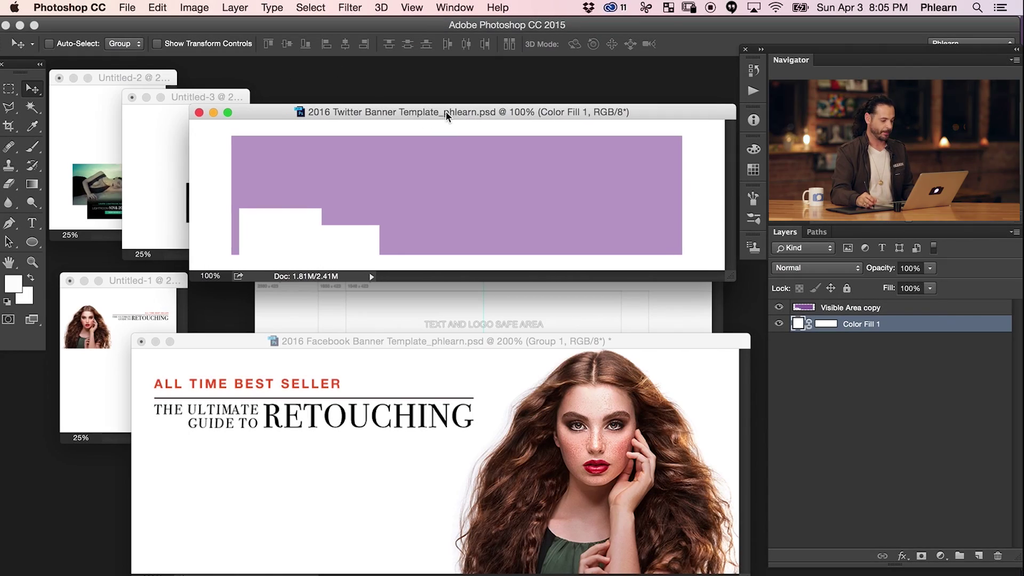
{"action": "left_click", "coordinate": [129, 78]}
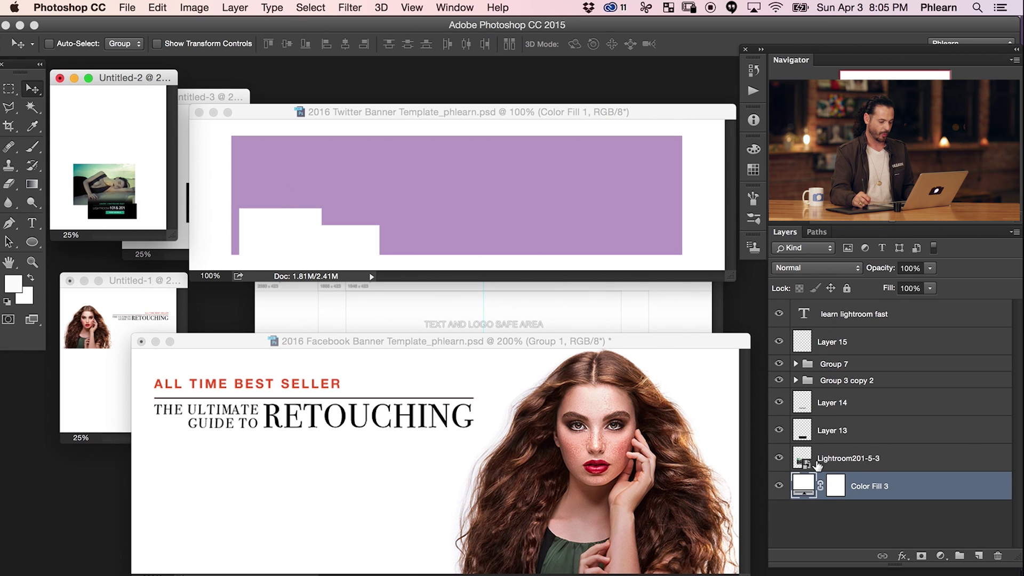
{"action": "left_click", "coordinate": [835, 460]}
{"action": "left_click", "coordinate": [893, 320], "text": "shift"}
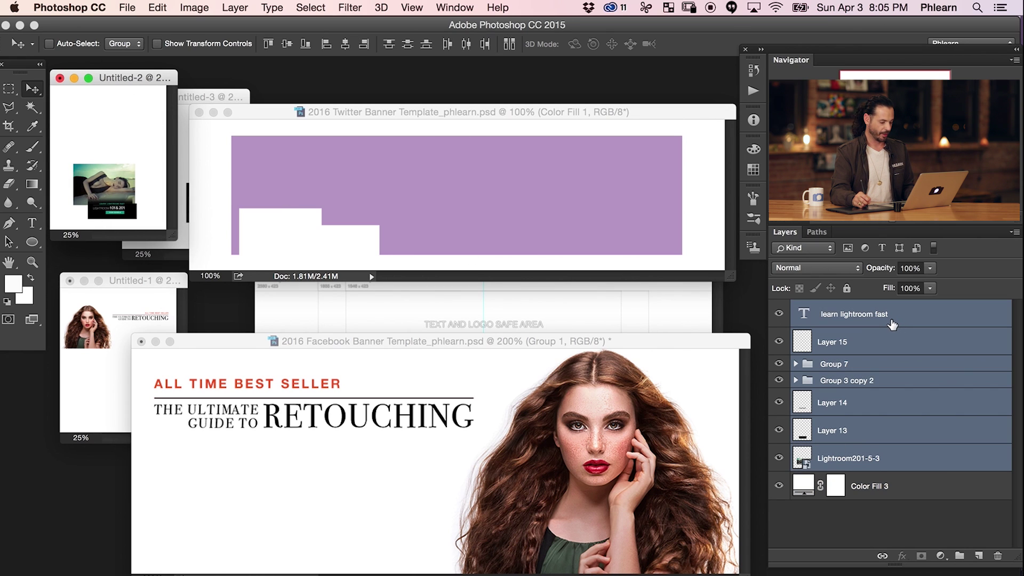
{"action": "left_click_drag", "start_coordinate": [893, 346], "coordinate": [473, 176]}
Show the Twitter banner full-screen and hide the Lightroom text and shape layers
{"action": "key", "text": "f"}
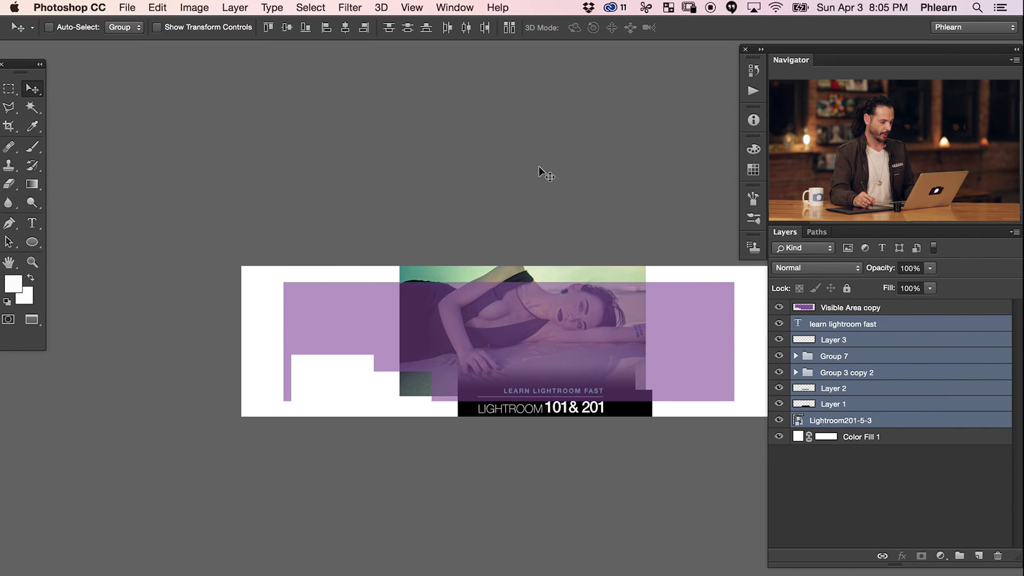
{"action": "scroll", "coordinate": [521, 334], "scroll_direction": "up", "scroll_amount": 2}
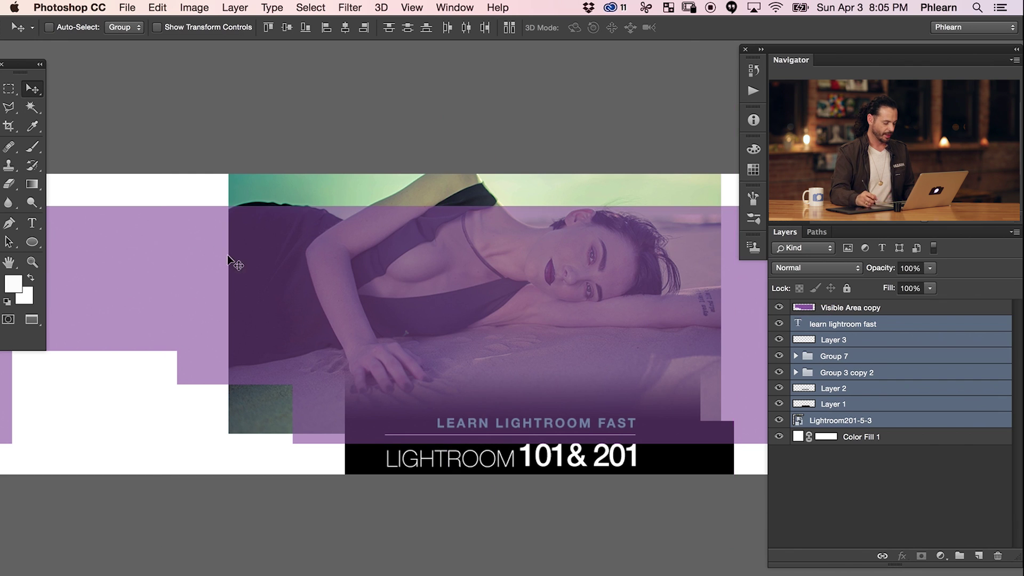
{"action": "scroll", "coordinate": [502, 408], "scroll_direction": "up", "scroll_amount": 2}
{"action": "scroll", "coordinate": [503, 409], "scroll_direction": "right", "scroll_amount": 1}
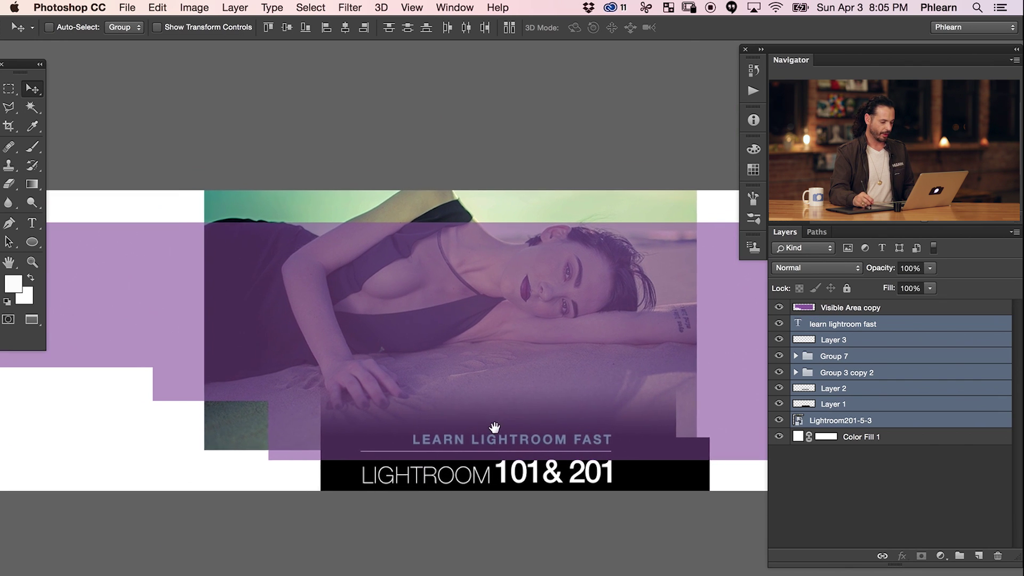
{"action": "left_click_drag", "start_coordinate": [778, 331], "coordinate": [779, 404]}
Select the Lightroom201-5-3 photo layer and compare the banner with and without the visible-area overlay
{"action": "left_click", "coordinate": [788, 420]}
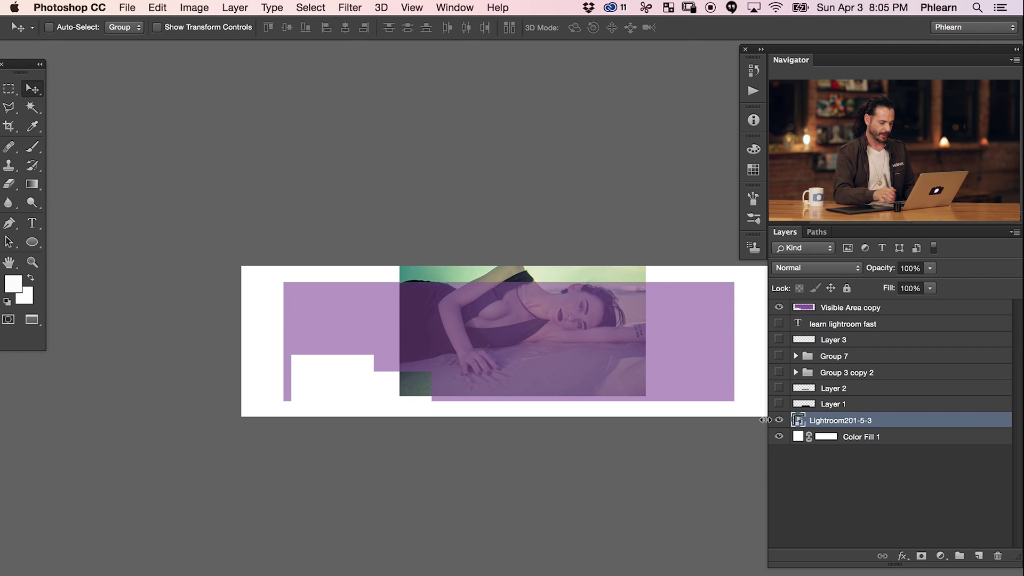
{"action": "scroll", "coordinate": [766, 419], "scroll_direction": "down", "scroll_amount": 3}
{"action": "left_click_drag", "start_coordinate": [657, 327], "coordinate": [540, 336]}
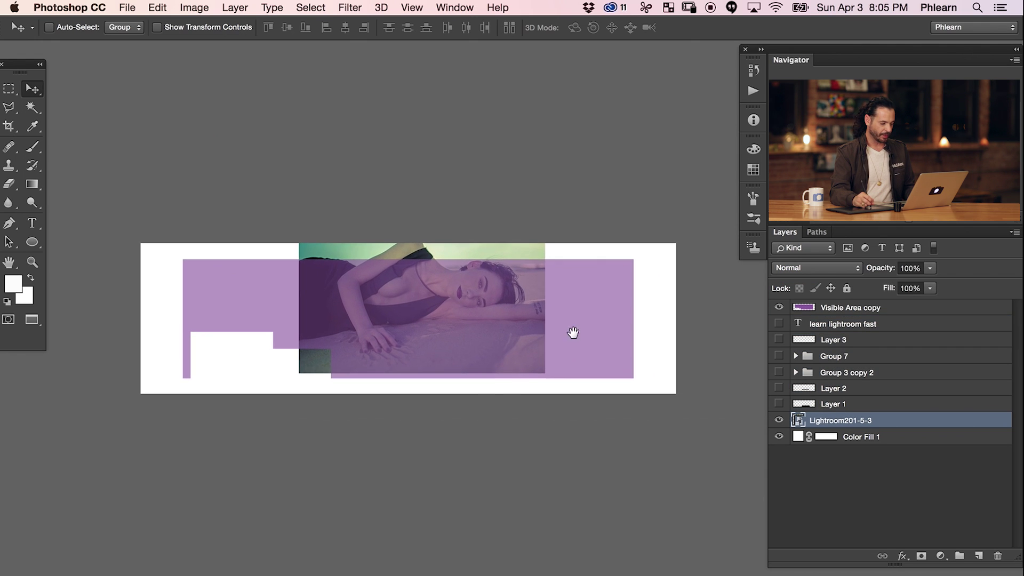
{"action": "left_click", "coordinate": [778, 308]}
{"action": "left_click", "coordinate": [778, 307]}
{"action": "left_click", "coordinate": [778, 308]}
{"action": "left_click", "coordinate": [779, 308]}
Scale the photo to about 55% width and place it on the banner's right side
{"action": "key", "text": "super+t"}
{"action": "left_click_drag", "start_coordinate": [548, 368], "coordinate": [792, 531]}
{"action": "left_click_drag", "start_coordinate": [696, 472], "coordinate": [548, 429]}
{"action": "left_click_drag", "start_coordinate": [204, 491], "coordinate": [350, 390]}
{"action": "left_click_drag", "start_coordinate": [417, 364], "coordinate": [393, 389]}
{"action": "key", "text": "Return"}
On a new empty layer, marquee-select the empty left area of the banner
{"action": "key", "text": "super+equal"}
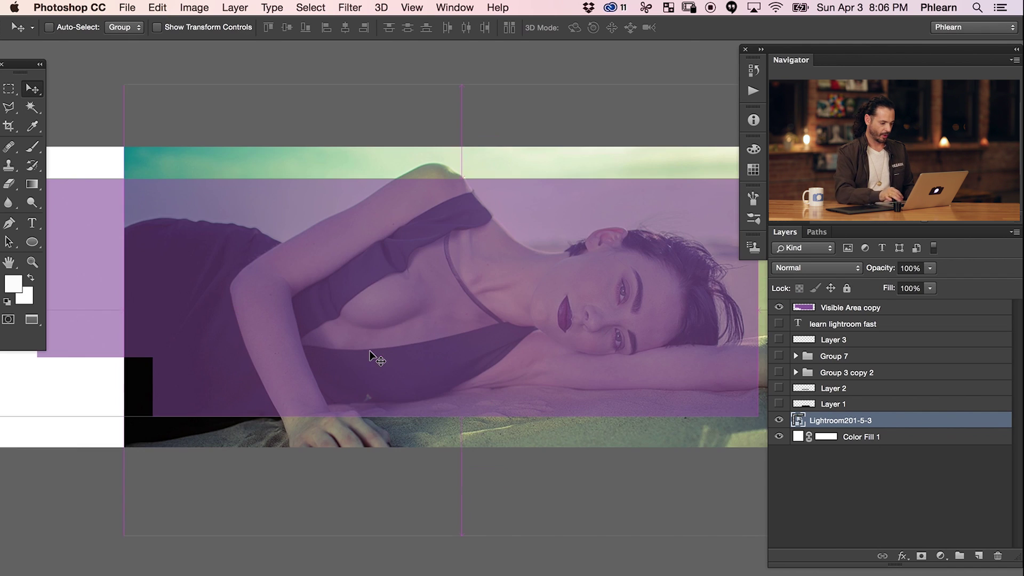
{"action": "left_click_drag", "start_coordinate": [277, 391], "coordinate": [523, 423]}
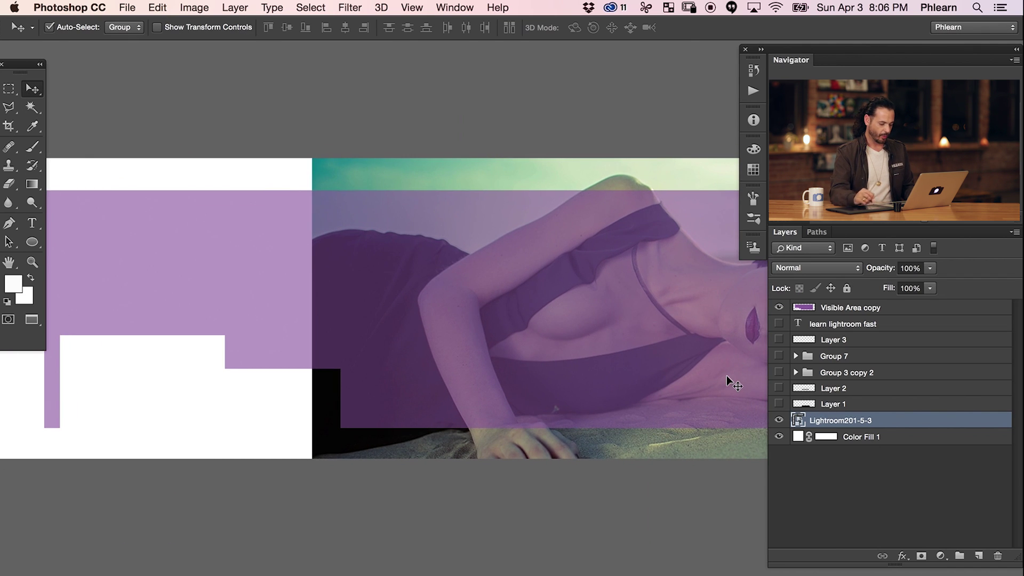
{"action": "key", "text": "super+minus"}
{"action": "key", "text": "super+shift+alt+n"}
{"action": "key", "text": "m"}
{"action": "left_click_drag", "start_coordinate": [286, 300], "coordinate": [418, 438]}
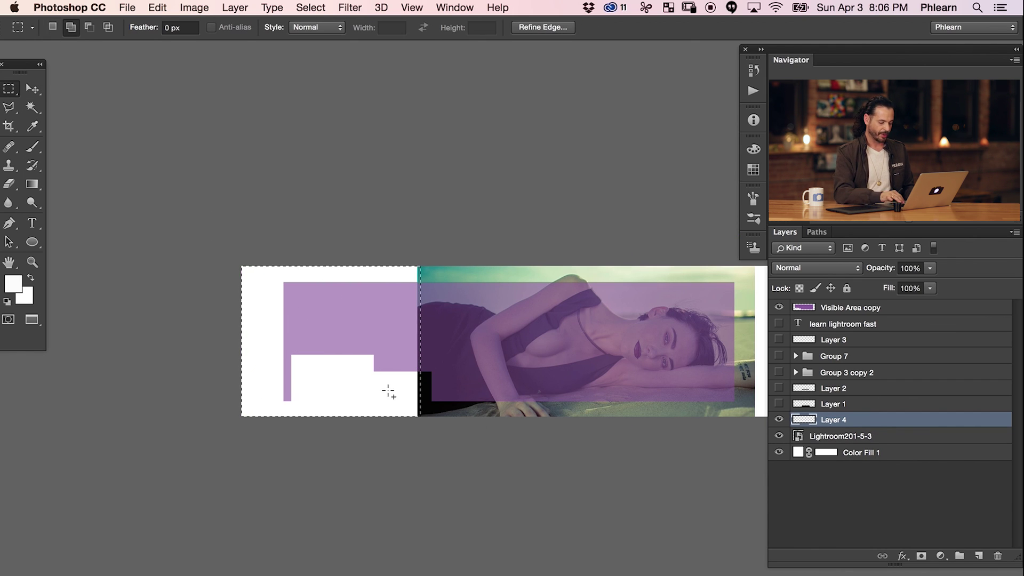
Fill the selected left area with black and deselect
{"action": "key", "text": "shift+BackSpace"}
{"action": "left_click", "coordinate": [312, 165]}
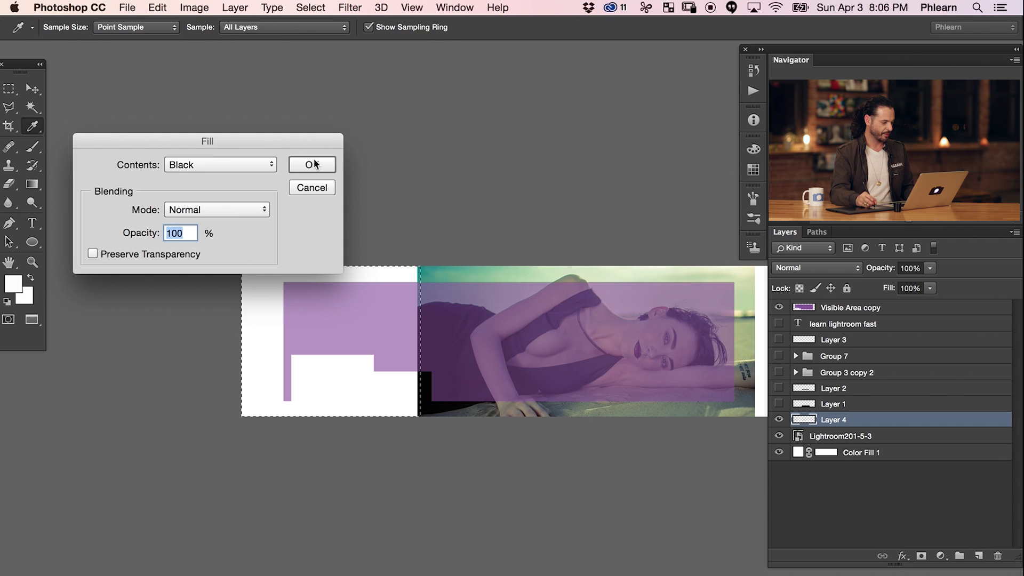
{"action": "key", "text": "super+d"}
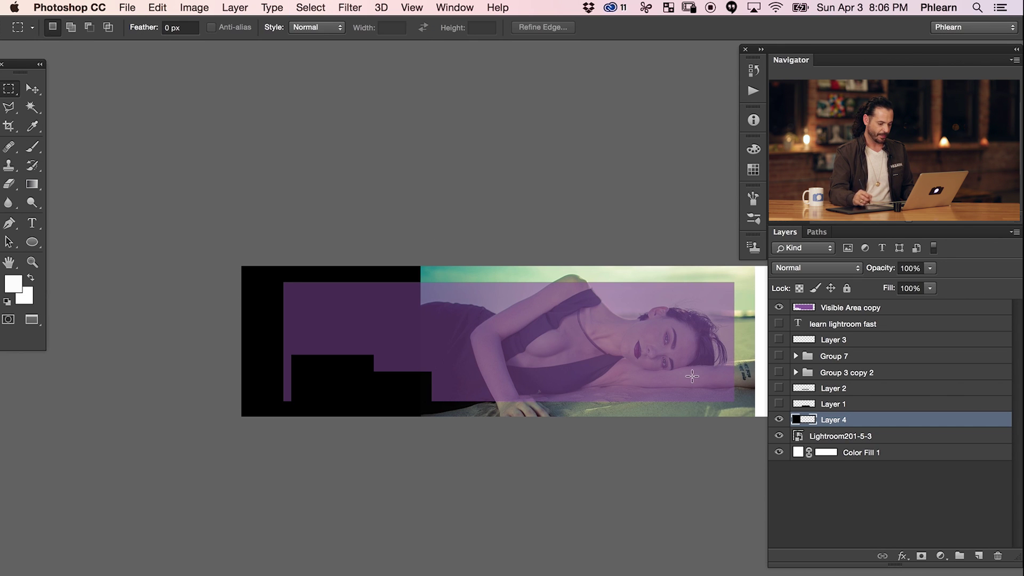
On a new layer, select a strip at the photo's left edge and hide the Visible Area copy overlay
{"action": "key", "text": "super+alt+shift+n"}
{"action": "left_click_drag", "start_coordinate": [415, 263], "coordinate": [479, 421]}
{"action": "key", "text": "super+h"}
{"action": "key", "text": "super+plus"}
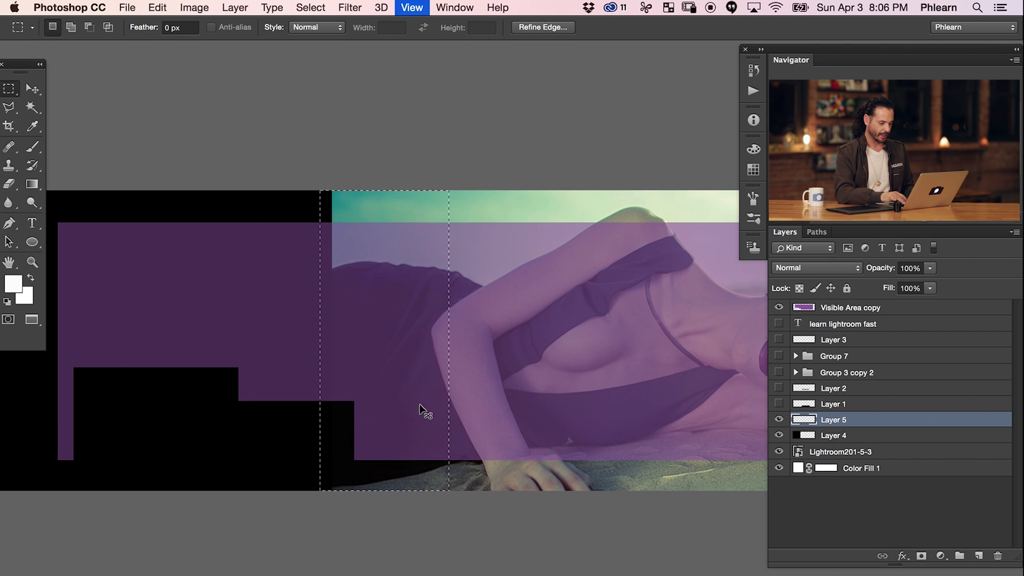
{"action": "left_click", "coordinate": [779, 308]}
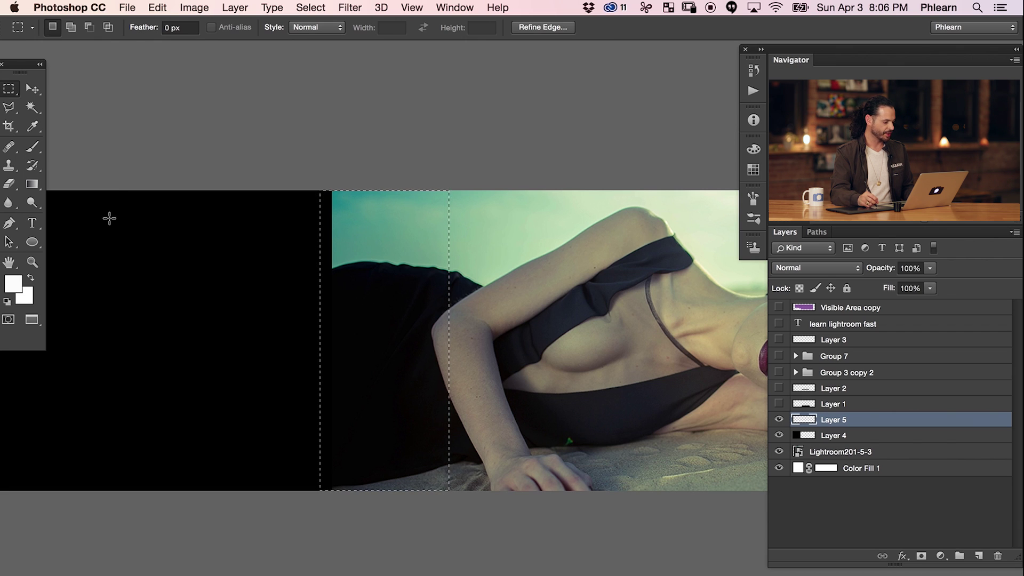
Draw a black Foreground to Transparent gradient across the strip so the photo fades into black
{"action": "key", "text": "g"}
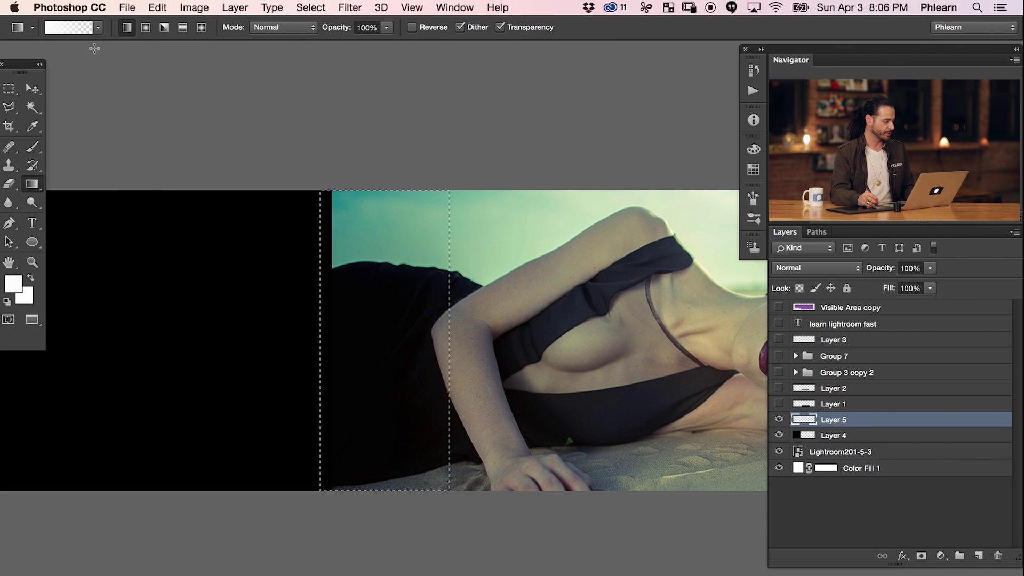
{"action": "left_click", "coordinate": [76, 28]}
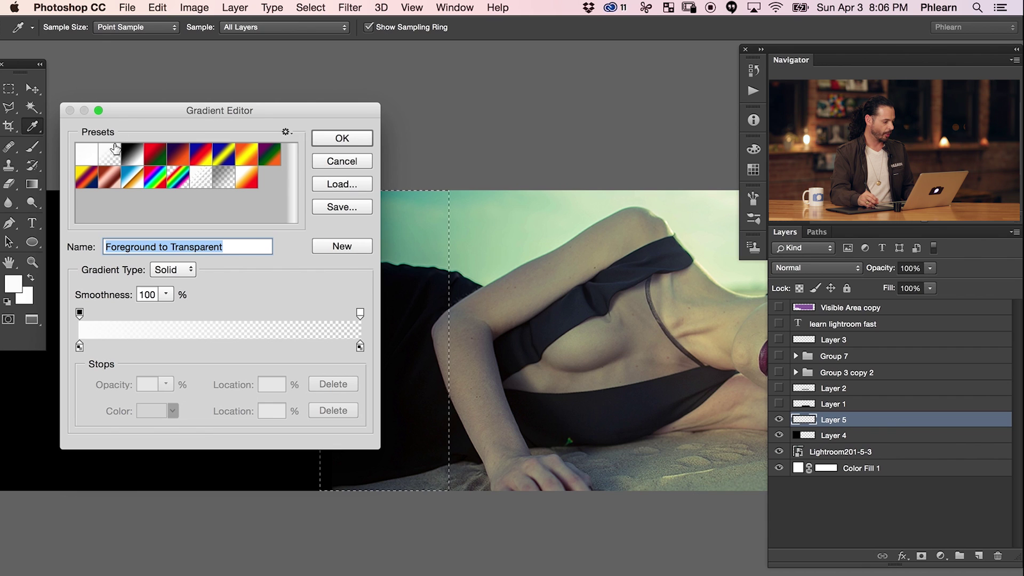
{"action": "left_click", "coordinate": [328, 139]}
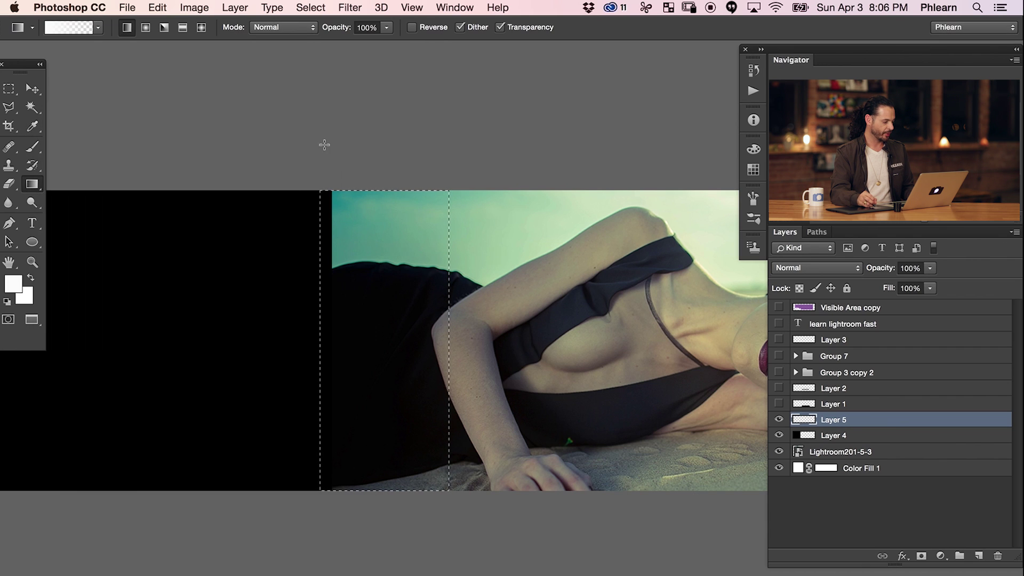
{"action": "key", "text": "d"}
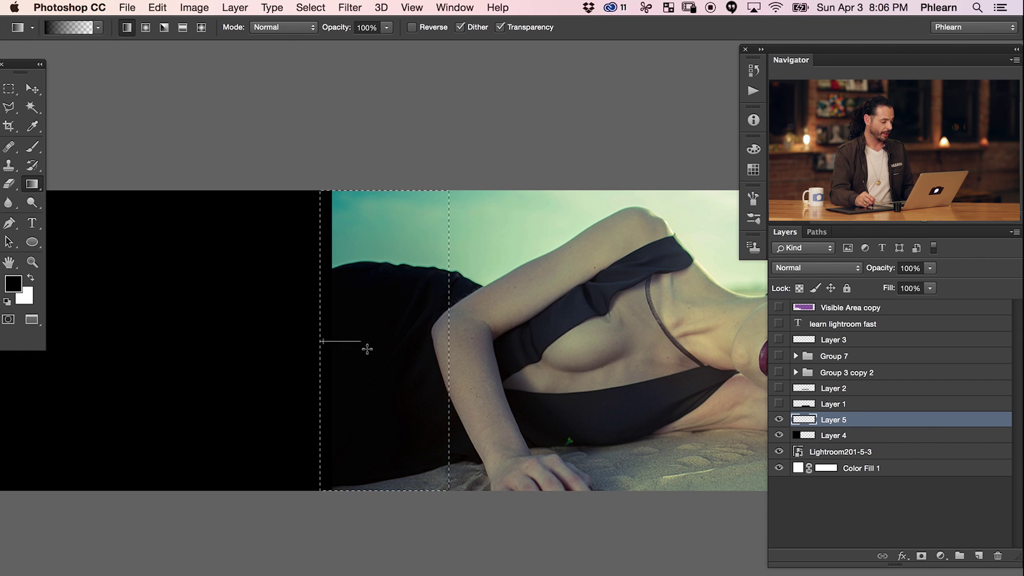
{"action": "left_click_drag", "start_coordinate": [439, 355], "coordinate": [439, 355]}
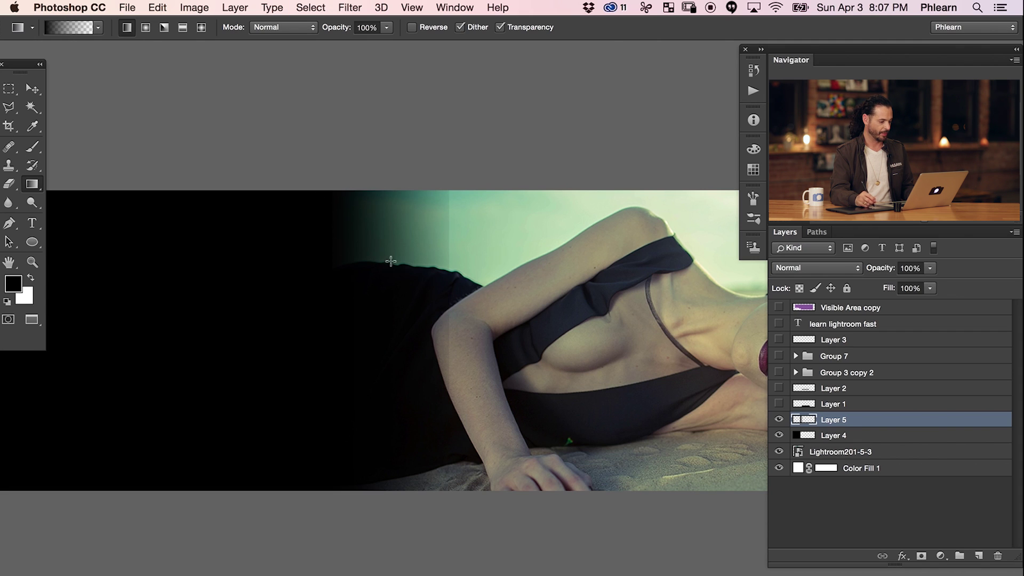
{"action": "key", "text": "super+minus"}
{"action": "scroll", "coordinate": [429, 287], "scroll_direction": "right", "scroll_amount": 3}
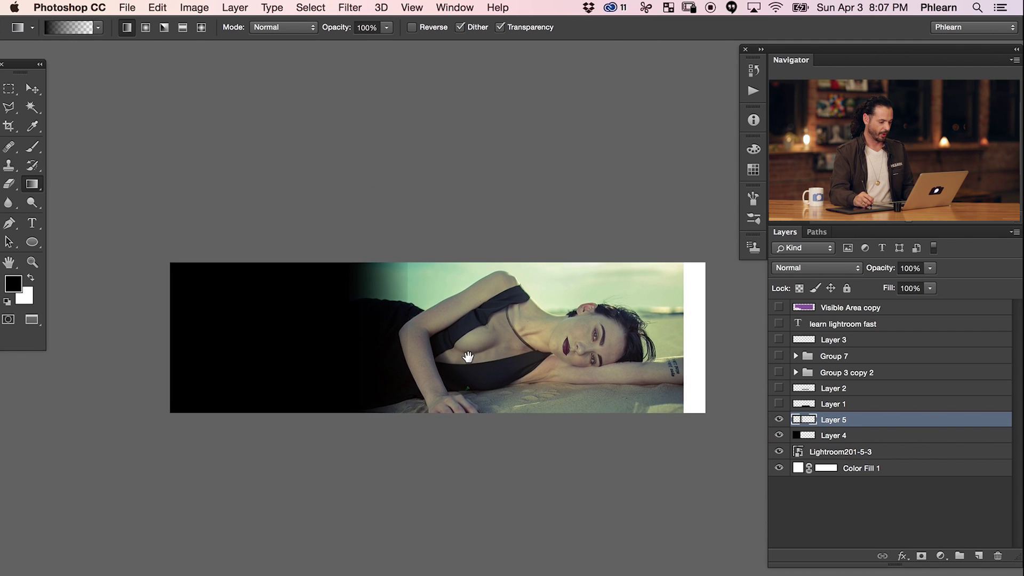
Scale up the Lightroom201-5-3 photo slightly and shift it up and right
{"action": "left_click", "coordinate": [862, 453]}
{"action": "key", "text": "super+t"}
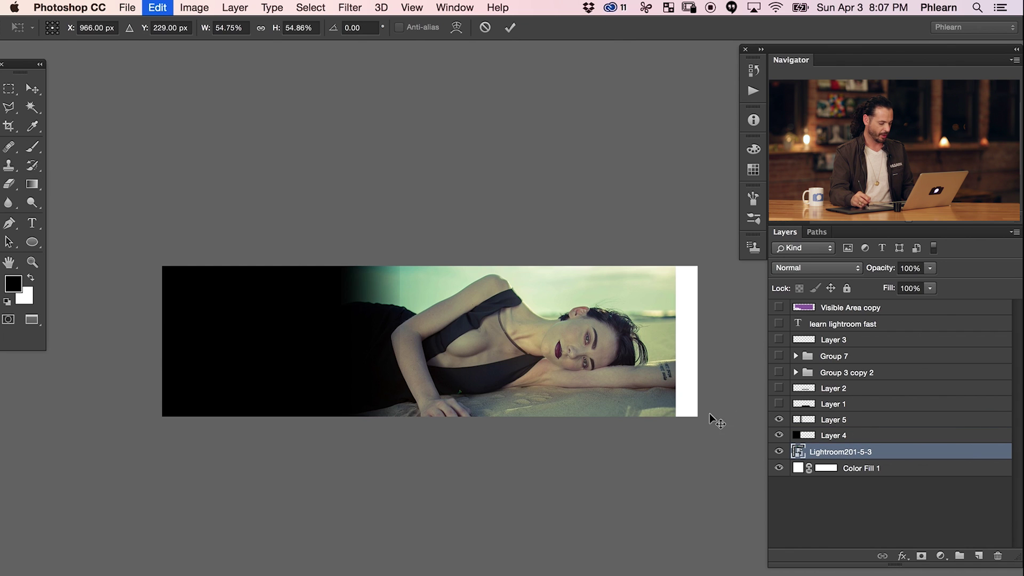
{"action": "left_click_drag", "start_coordinate": [689, 460], "coordinate": [707, 477]}
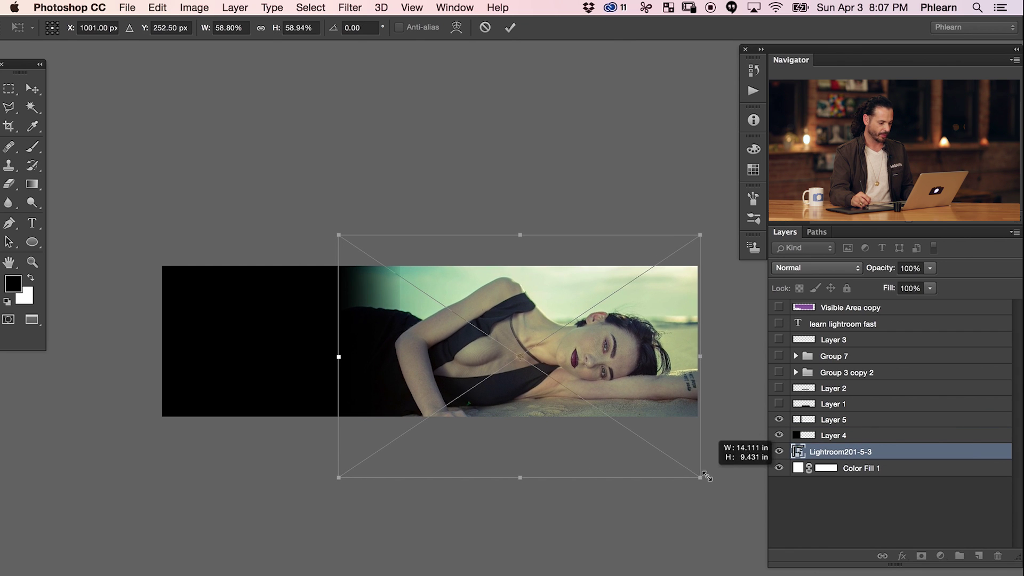
{"action": "key", "text": "Return"}
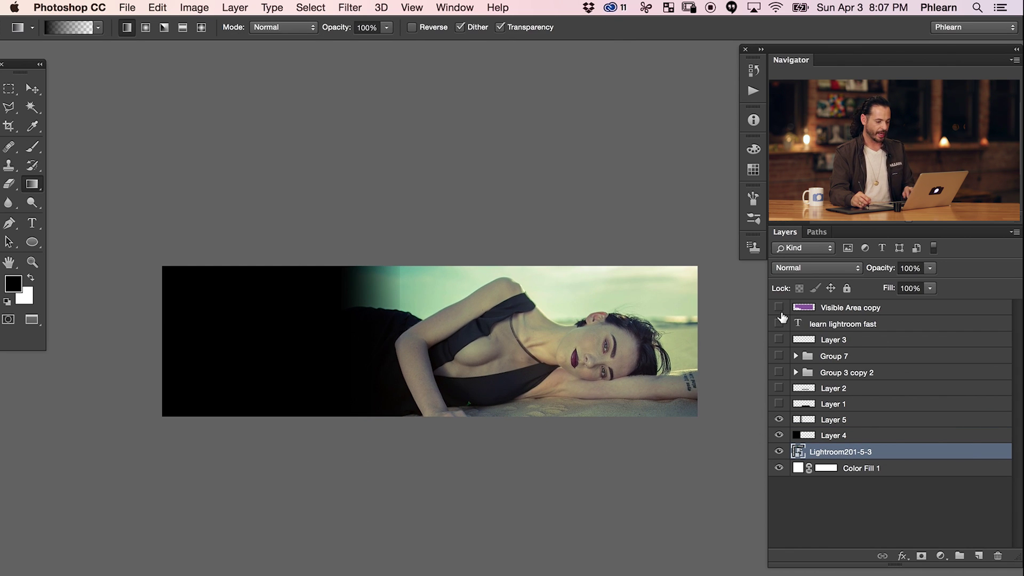
{"action": "left_click", "coordinate": [778, 308]}
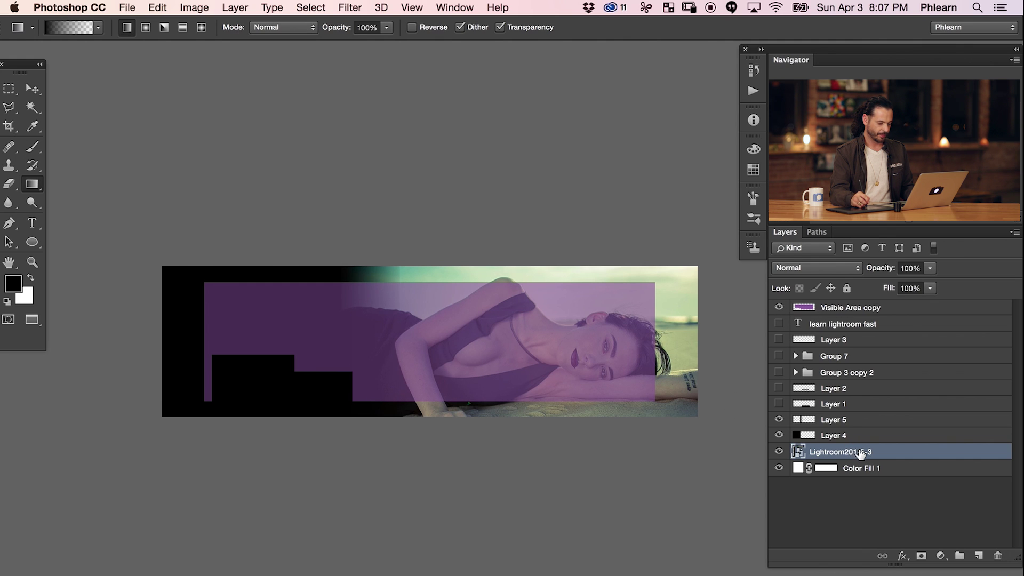
{"action": "key", "text": "v"}
{"action": "left_click_drag", "start_coordinate": [641, 530], "coordinate": [645, 513]}
{"action": "left_click", "coordinate": [778, 308]}
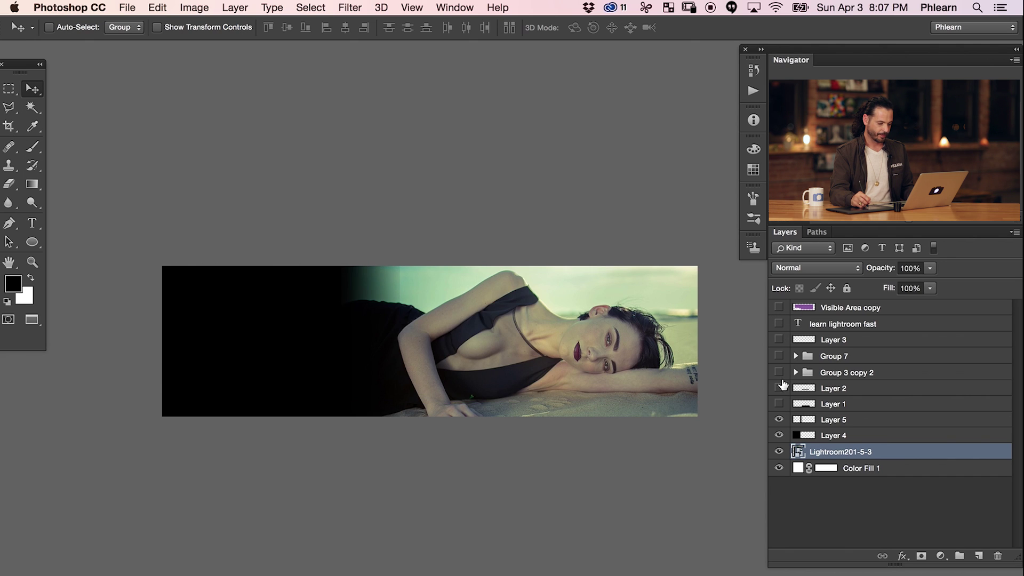
Show the LIGHTROOM 101 & 201 title and VIEW BUNDLE button groups and move them onto the black side
{"action": "left_click", "coordinate": [779, 373]}
{"action": "left_click", "coordinate": [779, 356]}
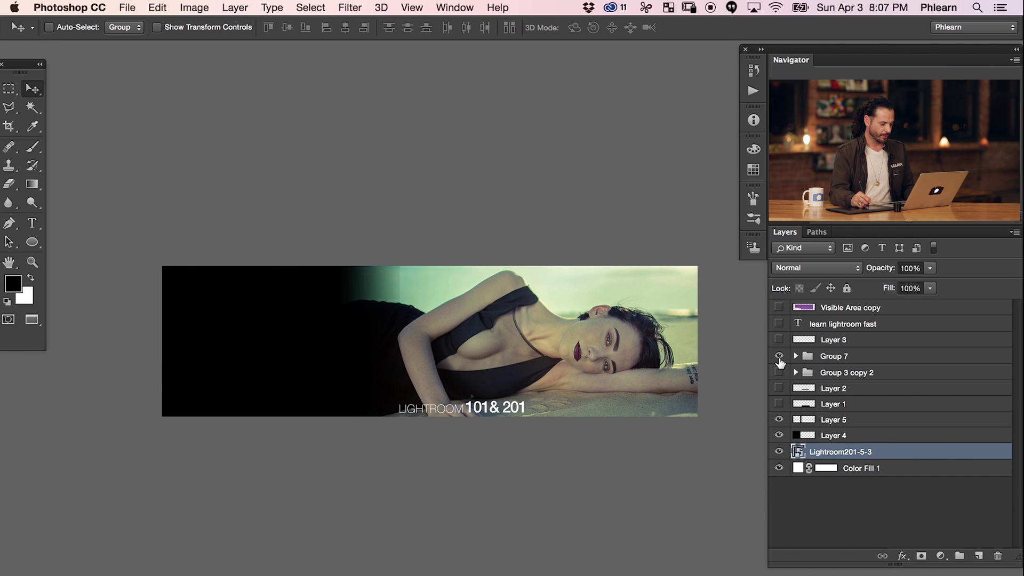
{"action": "left_click", "coordinate": [820, 358]}
{"action": "left_click", "coordinate": [779, 308]}
{"action": "left_click_drag", "start_coordinate": [642, 514], "coordinate": [488, 429]}
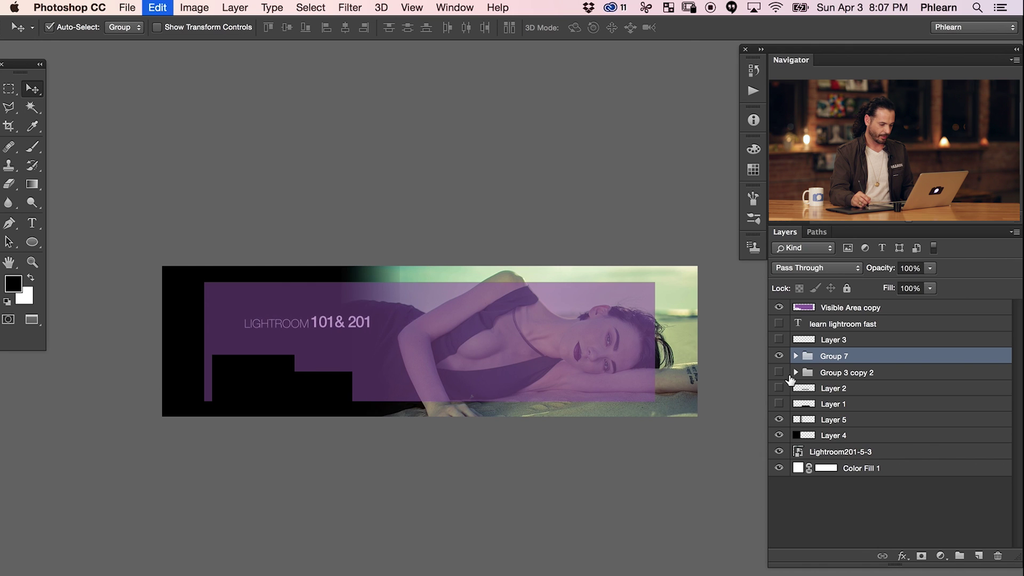
{"action": "left_click", "coordinate": [779, 373]}
{"action": "left_click", "coordinate": [840, 372], "text": "shift"}
{"action": "left_click_drag", "start_coordinate": [632, 507], "coordinate": [443, 467]}
Show LEARN LIGHTROOM FAST and Layer 3's divider and move them above the title
{"action": "left_click", "coordinate": [778, 324]}
{"action": "left_click", "coordinate": [779, 340]}
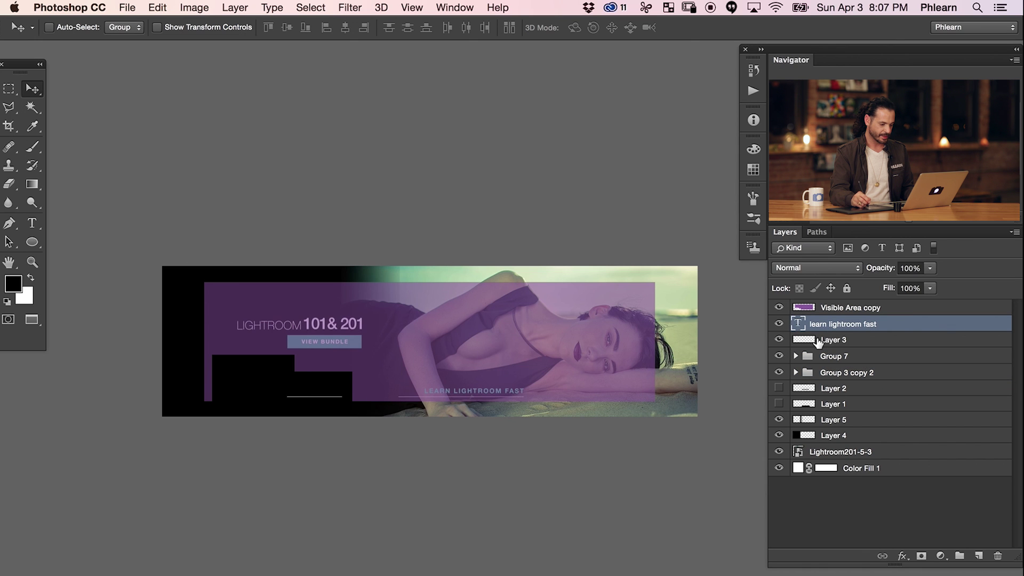
{"action": "left_click", "coordinate": [819, 343], "text": "shift"}
{"action": "left_click_drag", "start_coordinate": [627, 519], "coordinate": [462, 438]}
{"action": "key", "text": "super+equal"}
{"action": "key", "text": "super+equal"}
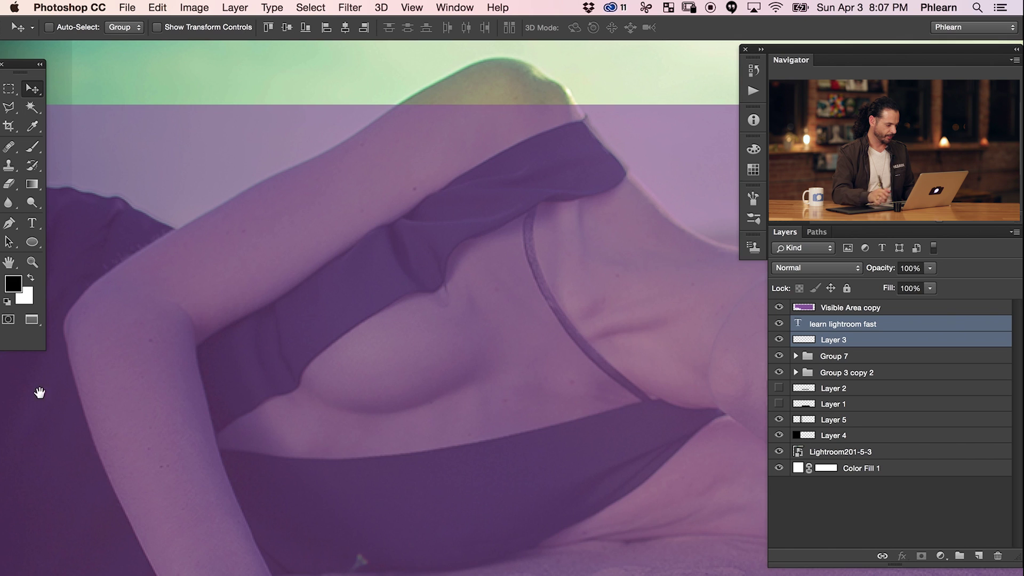
{"action": "scroll", "coordinate": [586, 453], "scroll_direction": "left", "scroll_amount": 5}
{"action": "key", "text": "Down"}
{"action": "key", "text": "Down"}
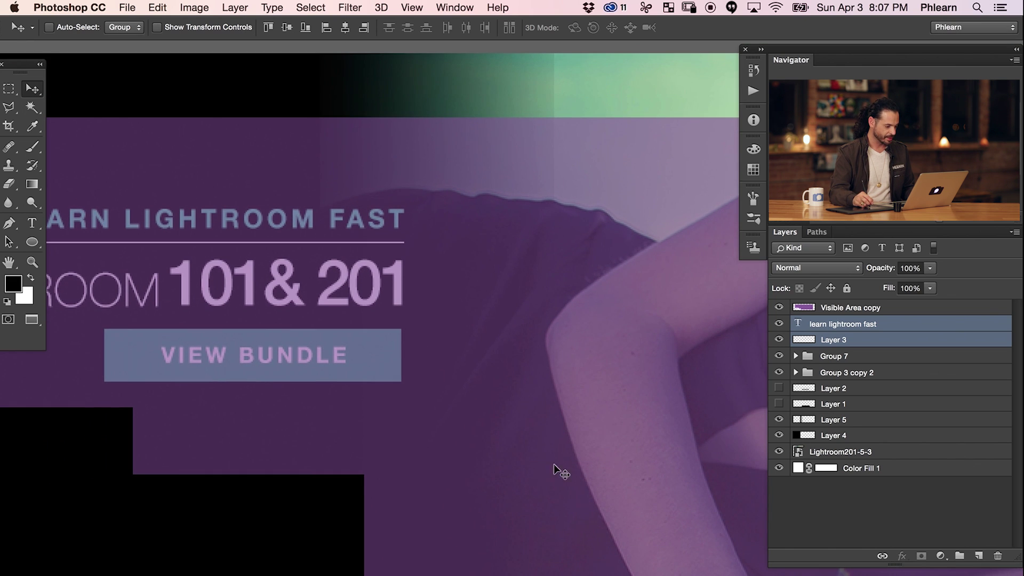
{"action": "scroll", "coordinate": [510, 461], "scroll_direction": "left", "scroll_amount": 5}
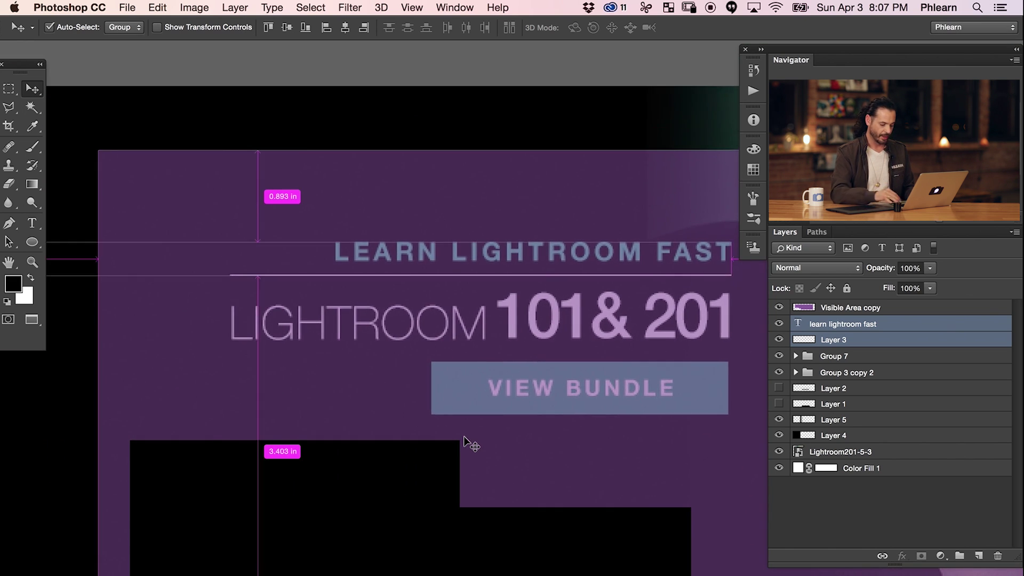
{"action": "key", "text": "super+minus"}
{"action": "scroll", "coordinate": [722, 387], "scroll_direction": "right", "scroll_amount": 2}
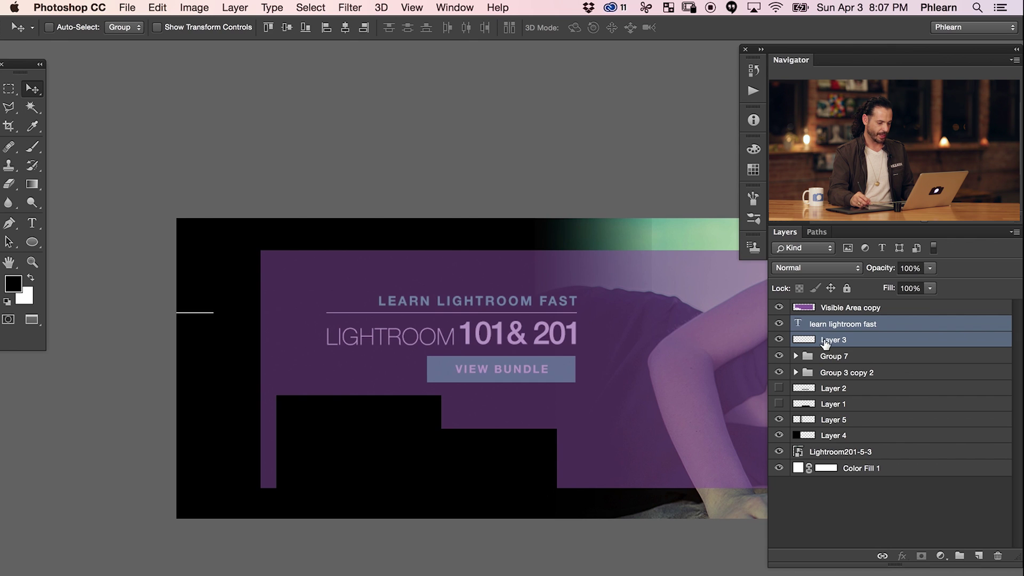
With only Layer 3 selected, marquee a rectangle on the banner's left side, then deselect
{"action": "left_click", "coordinate": [819, 343]}
{"action": "key", "text": "m"}
{"action": "left_click_drag", "start_coordinate": [293, 217], "coordinate": [76, 458]}
{"action": "key", "text": "super+d"}
{"action": "key", "text": "super+minus"}
{"action": "key", "text": "super+minus"}
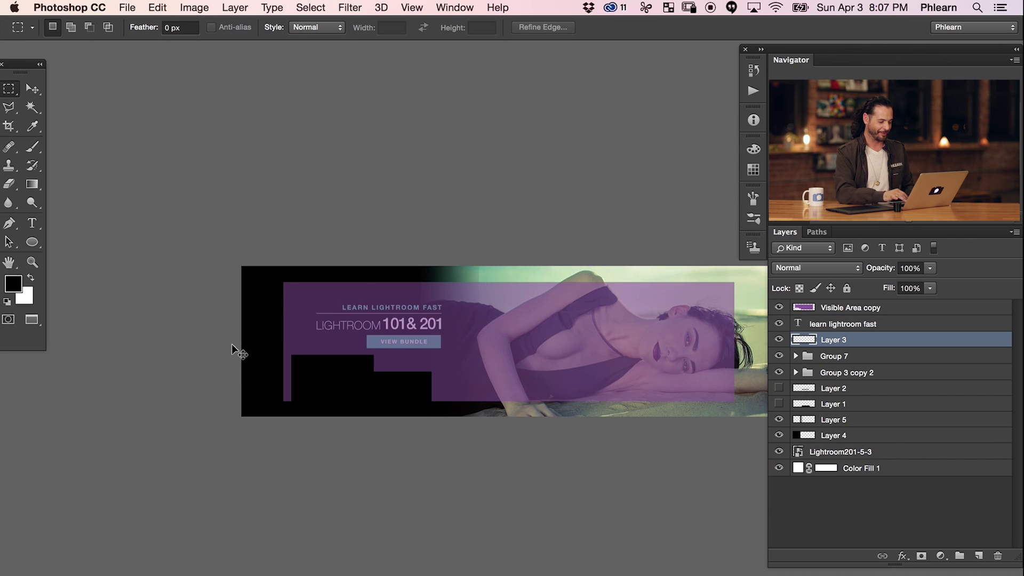
{"action": "scroll", "coordinate": [529, 378], "scroll_direction": "right", "scroll_amount": 5}
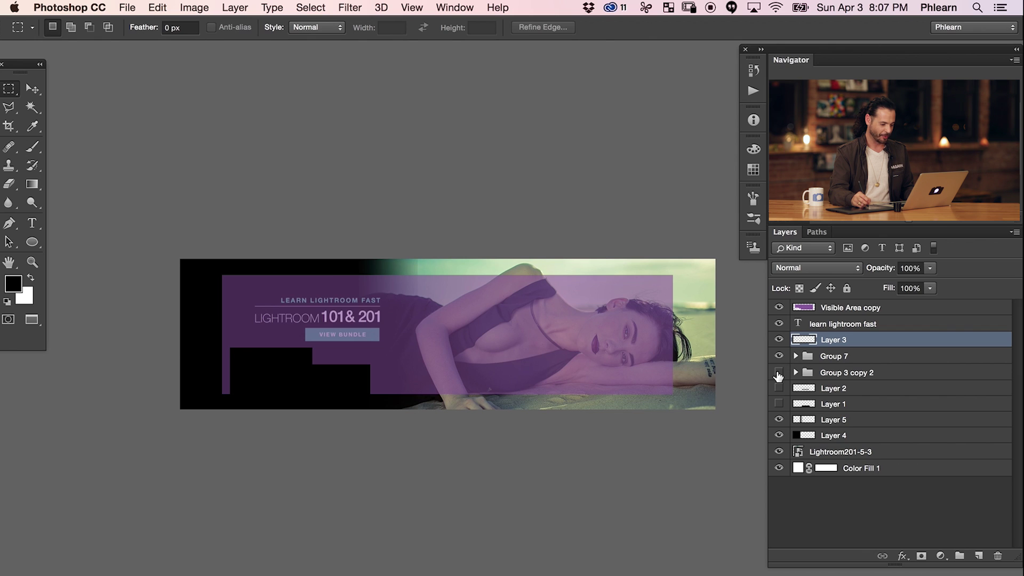
Hide the VIEW BUNDLE button, select the title and LEARN LIGHTROOM FAST layers, and check them against the Visible Area overlay
{"action": "left_click", "coordinate": [778, 373]}
{"action": "left_click", "coordinate": [831, 360]}
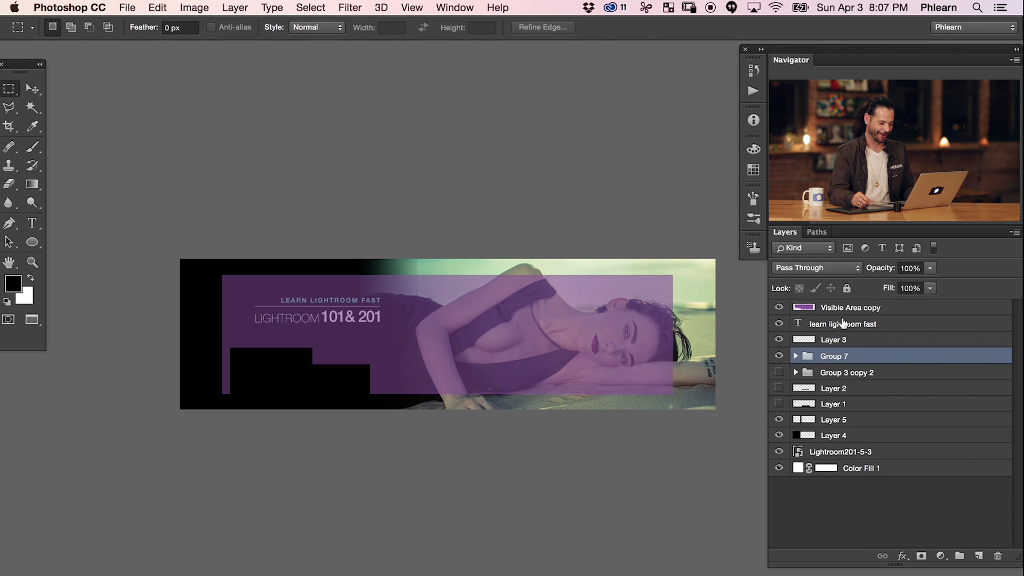
{"action": "left_click", "coordinate": [843, 324], "text": "shift"}
{"action": "left_click_drag", "start_coordinate": [613, 491], "coordinate": [574, 511]}
{"action": "key", "text": "Return"}
{"action": "key", "text": "v"}
{"action": "left_click", "coordinate": [779, 308]}
{"action": "left_click", "coordinate": [778, 310]}
{"action": "left_click", "coordinate": [778, 311]}
{"action": "left_click", "coordinate": [777, 312]}
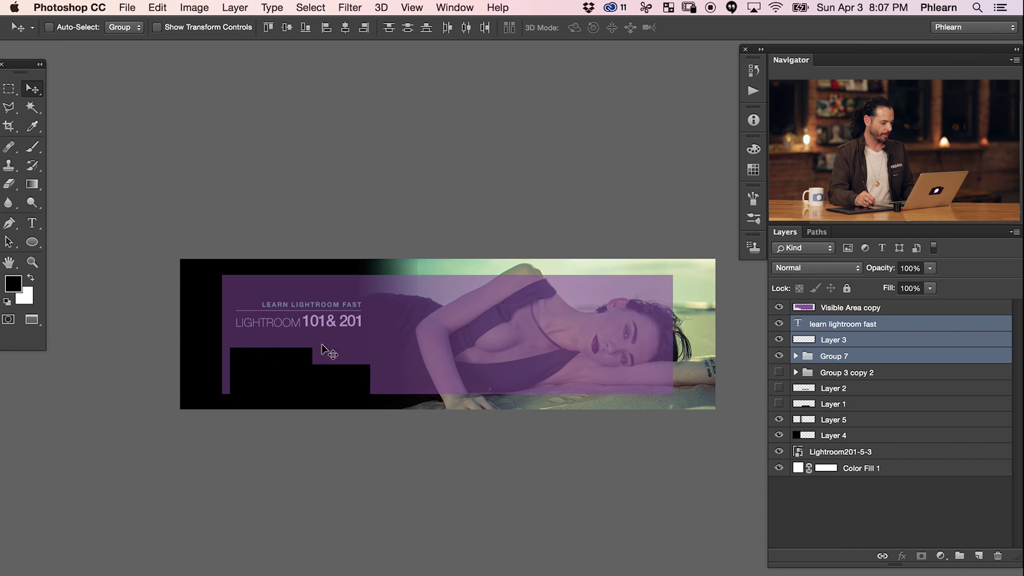
{"action": "left_click", "coordinate": [778, 309]}
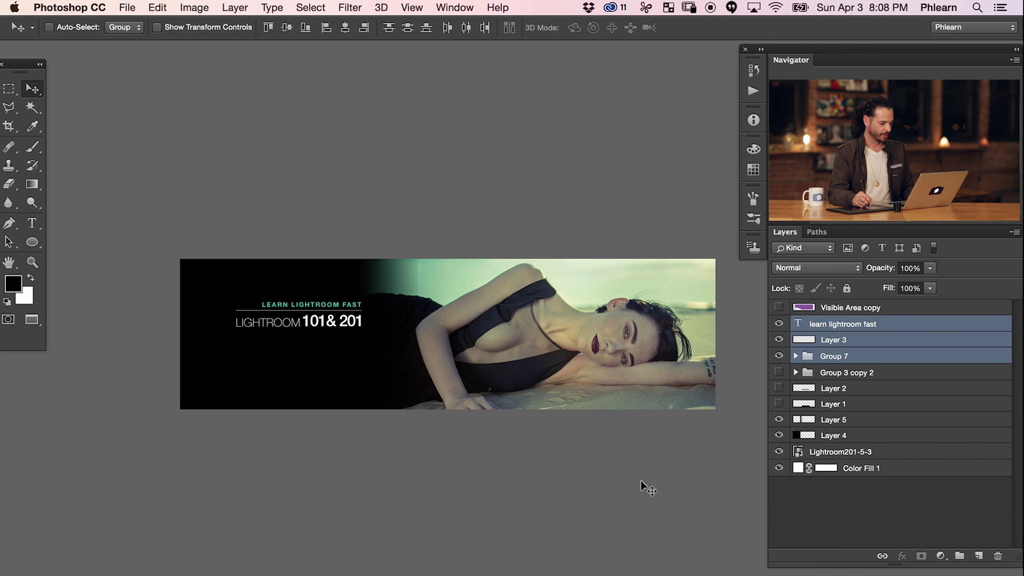
Save the banner for web as a JPEG at High quality 61 instead of PNG-24
{"action": "scroll", "coordinate": [590, 446], "scroll_direction": "right", "scroll_amount": 2}
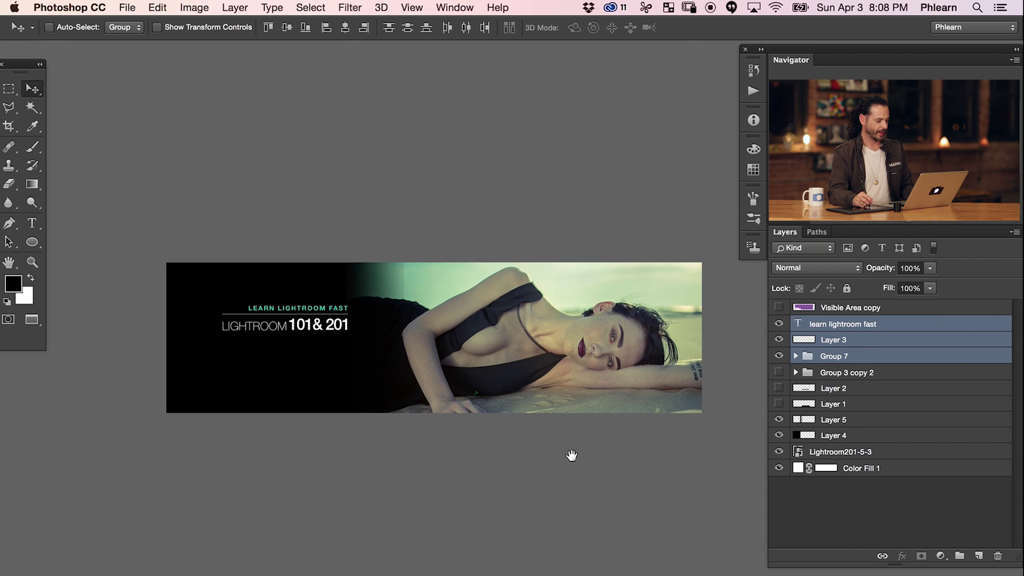
{"action": "key", "text": "super+alt+shift+s"}
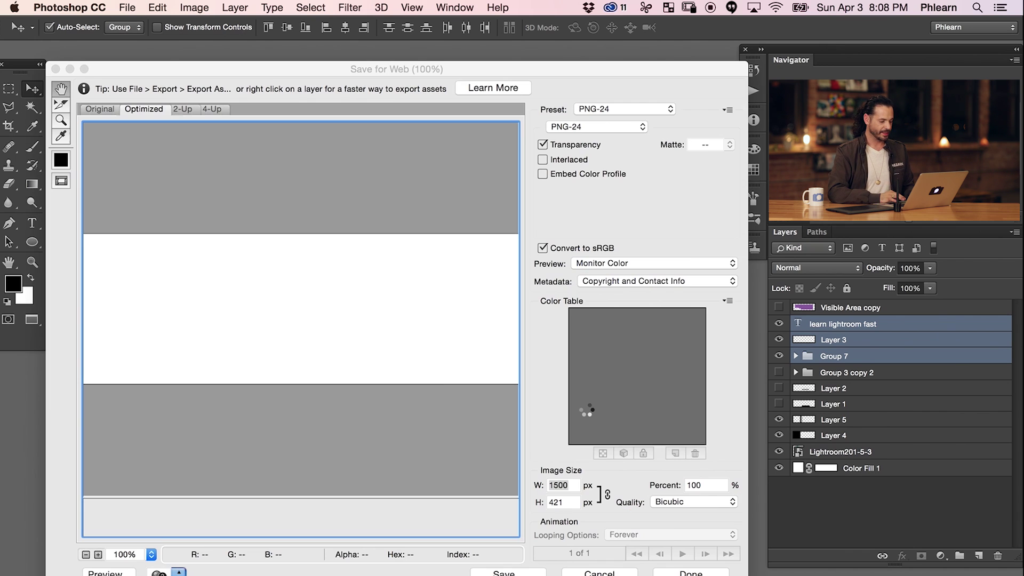
{"action": "left_click", "coordinate": [586, 127]}
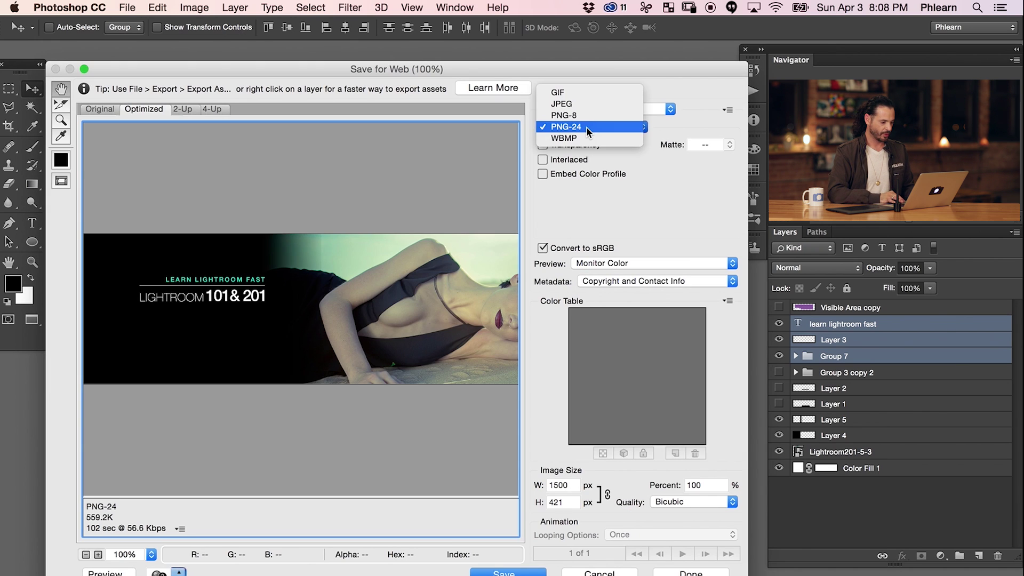
{"action": "left_click", "coordinate": [582, 105]}
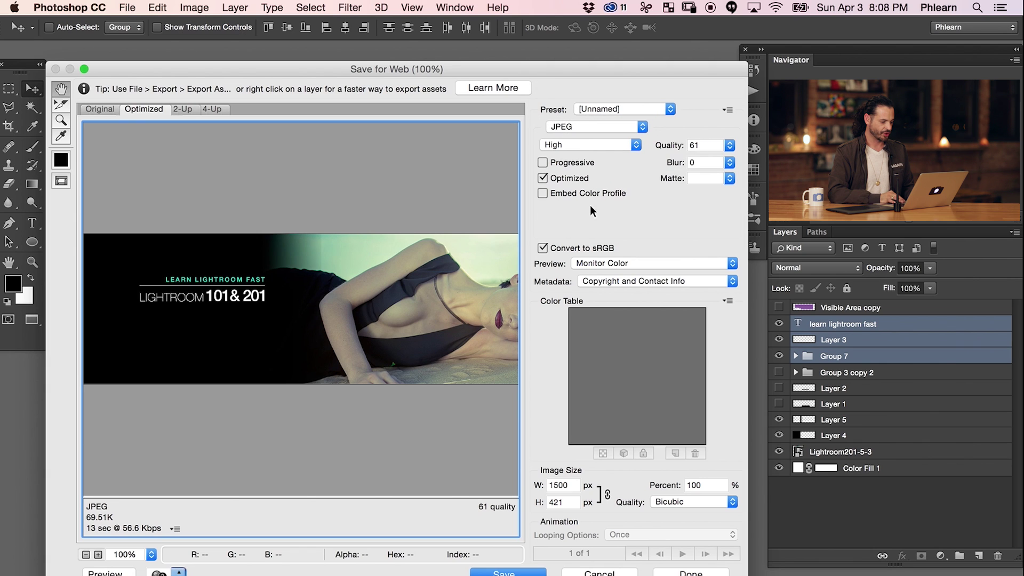
{"action": "left_click", "coordinate": [507, 571]}
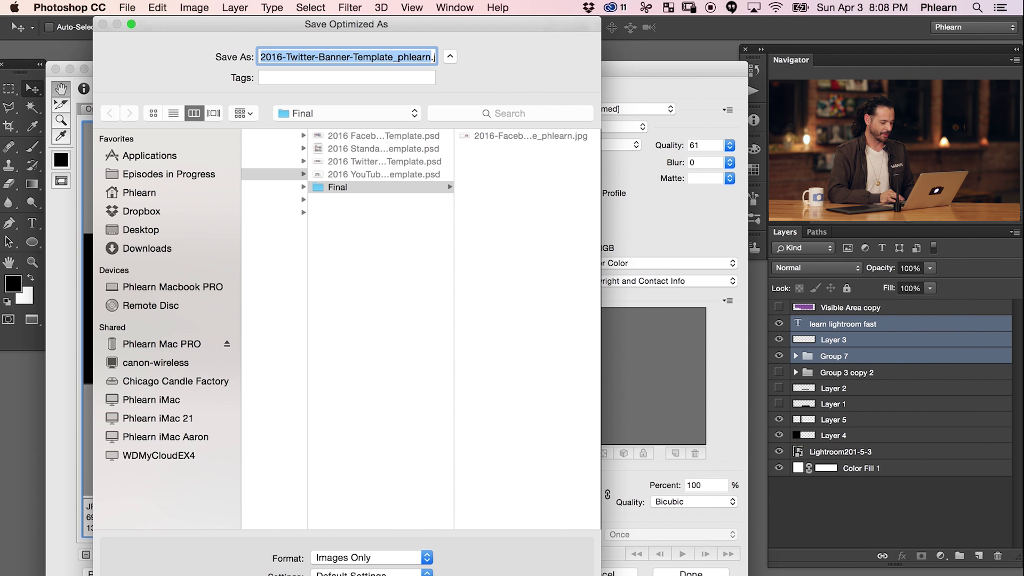
{"action": "key", "text": "Return"}
{"action": "key", "text": "super+Tab"}
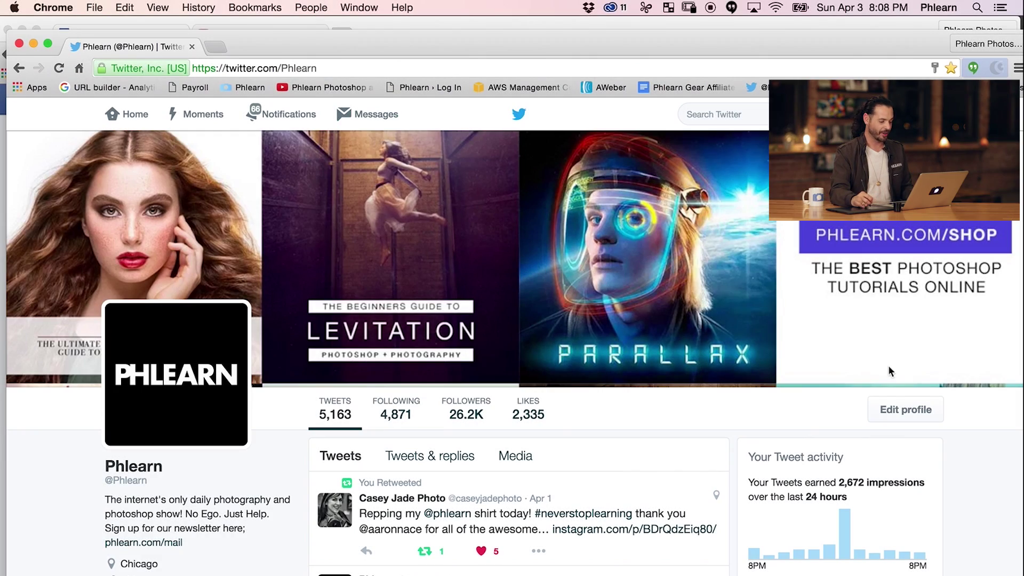
Upload 2016-Twitter-Banner-Template_phlearn.jpg as the Twitter header photo and save the profile changes
{"action": "left_click", "coordinate": [894, 415]}
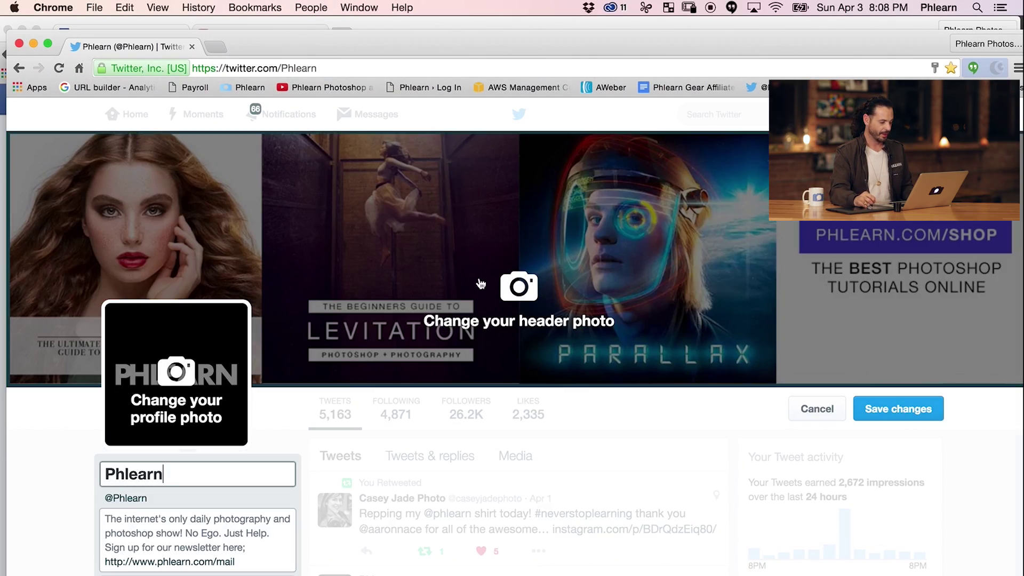
{"action": "left_click", "coordinate": [528, 294]}
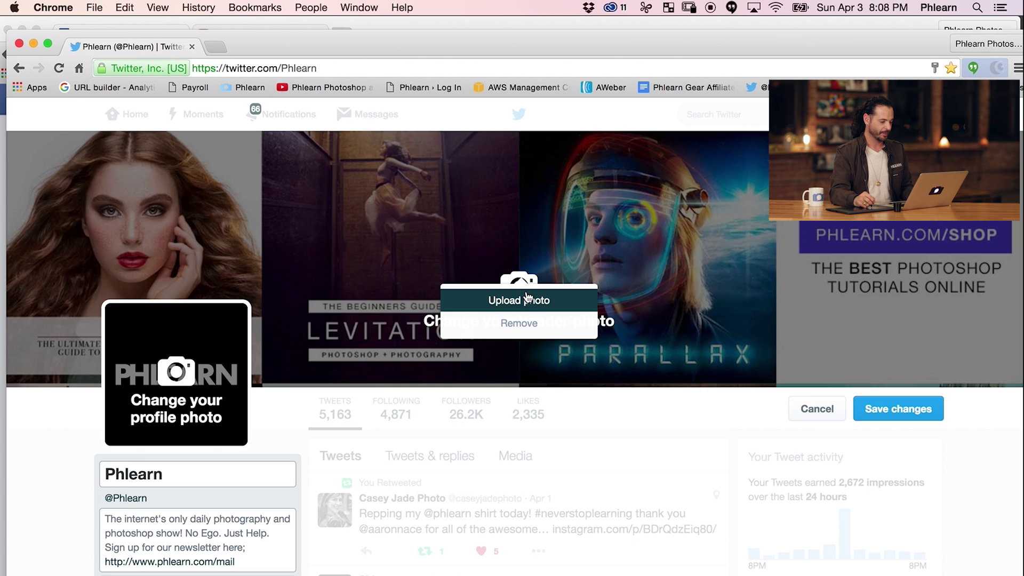
{"action": "left_click", "coordinate": [530, 301]}
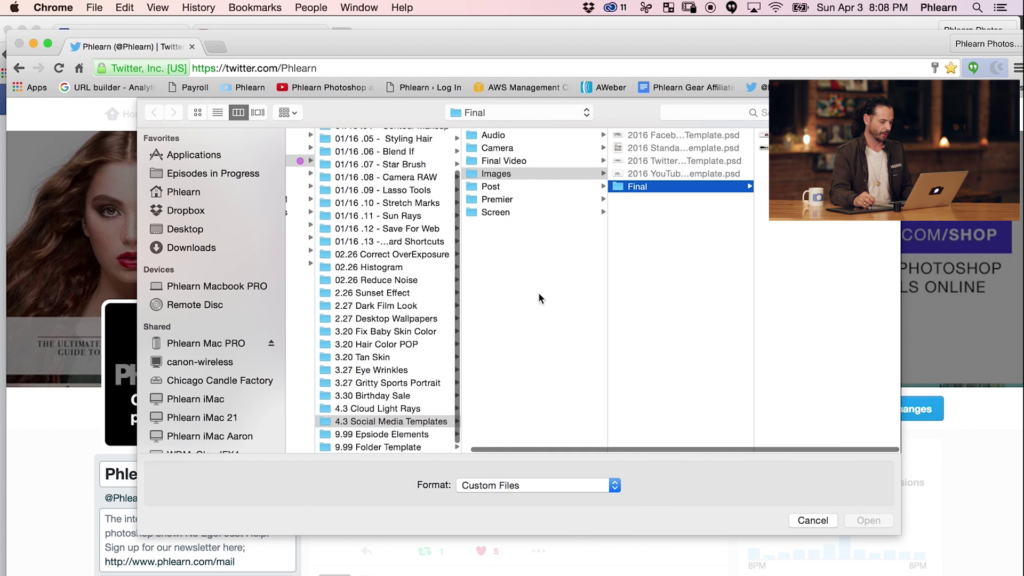
{"action": "left_click", "coordinate": [761, 148]}
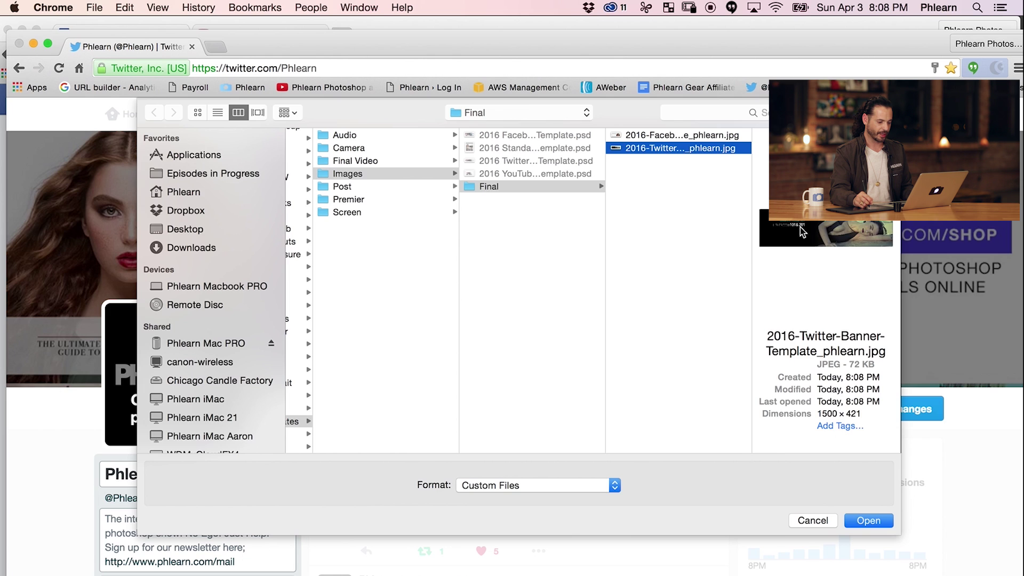
{"action": "key", "text": "space"}
{"action": "key", "text": "space"}
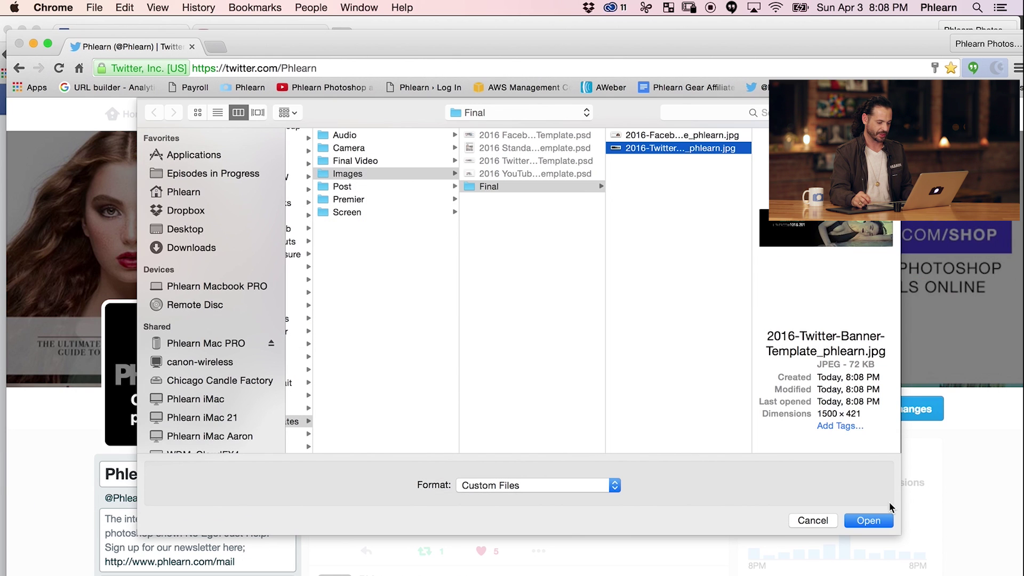
{"action": "left_click", "coordinate": [867, 520]}
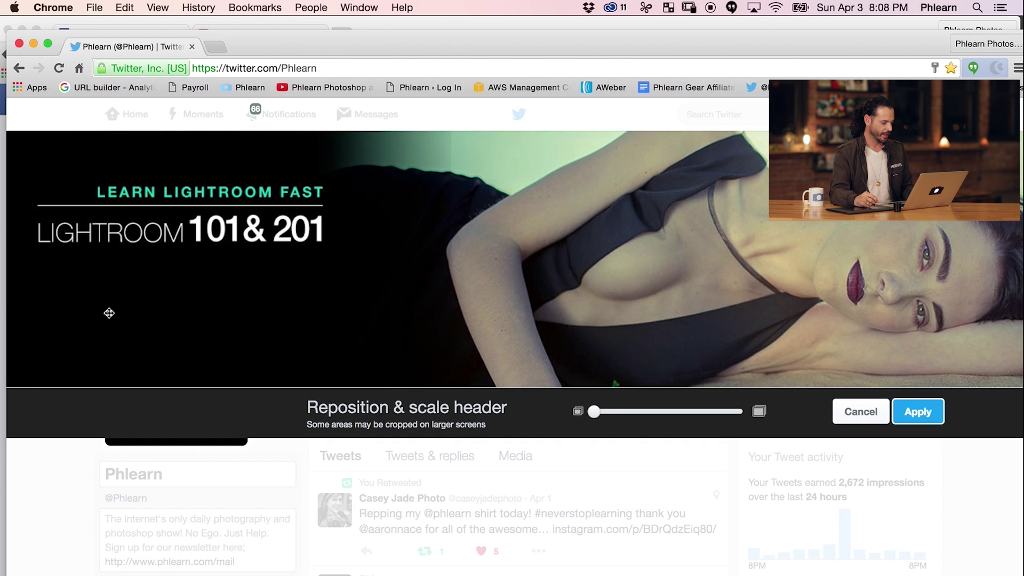
{"action": "left_click", "coordinate": [914, 416]}
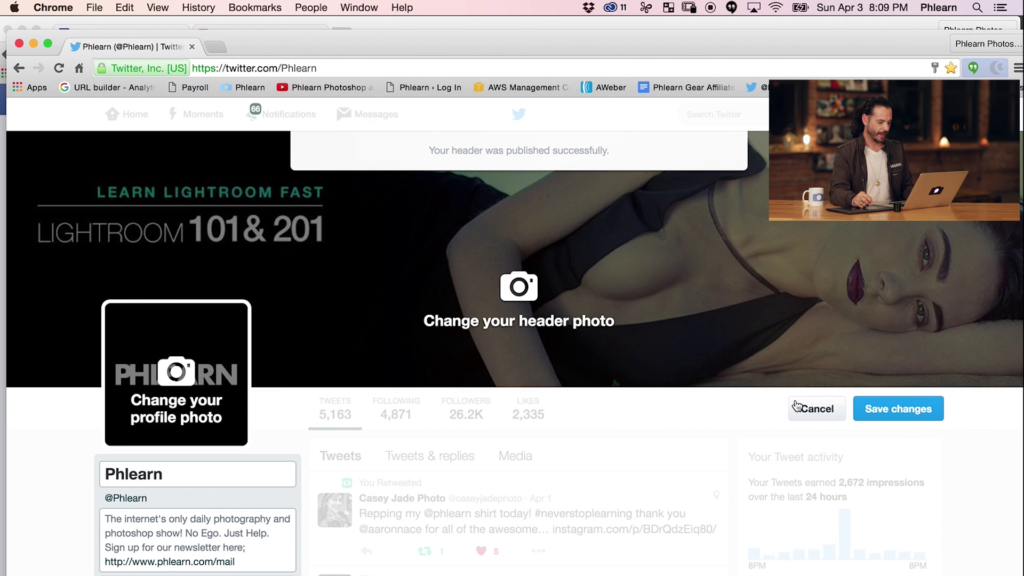
{"action": "left_click", "coordinate": [910, 415]}
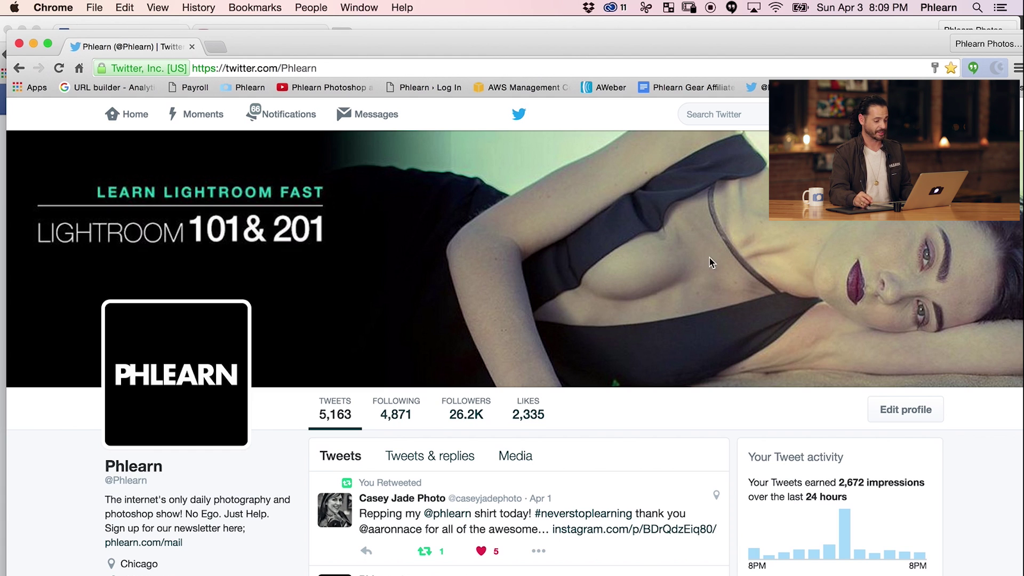
{"action": "left_click", "coordinate": [214, 28]}
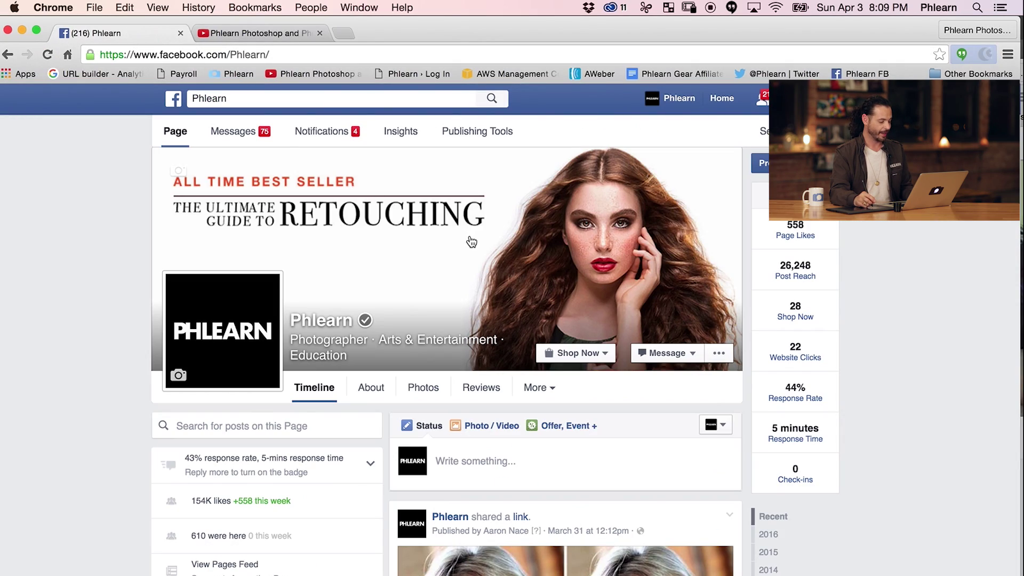
Switch from the Facebook page back to Photoshop
{"action": "key", "text": "super+Tab"}
{"action": "key", "text": "super+Tab"}
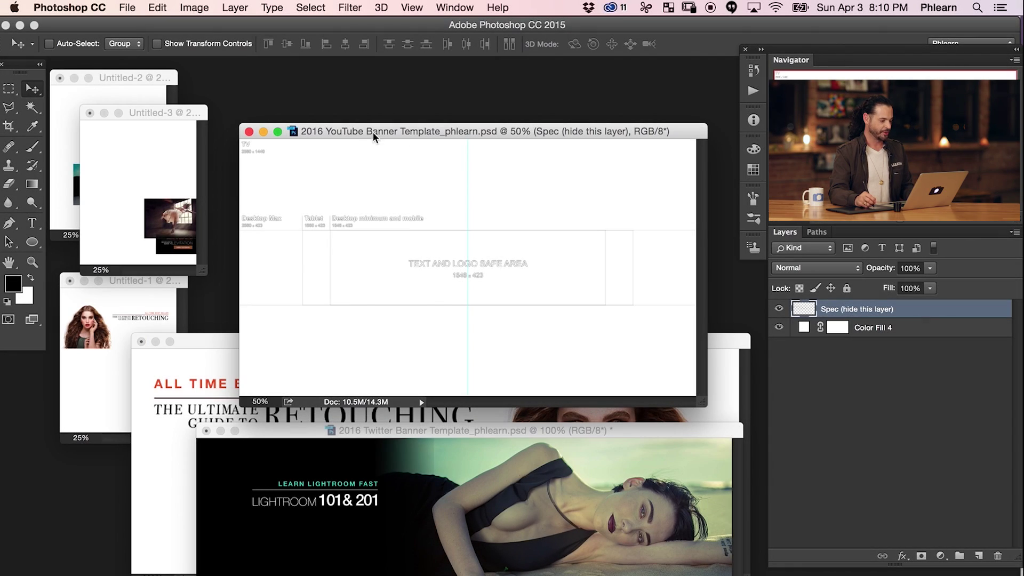
Copy the Levitation ad layers from Untitled-3 into the YouTube banner template, below the Spec layer
{"action": "left_click_drag", "start_coordinate": [179, 113], "coordinate": [177, 115]}
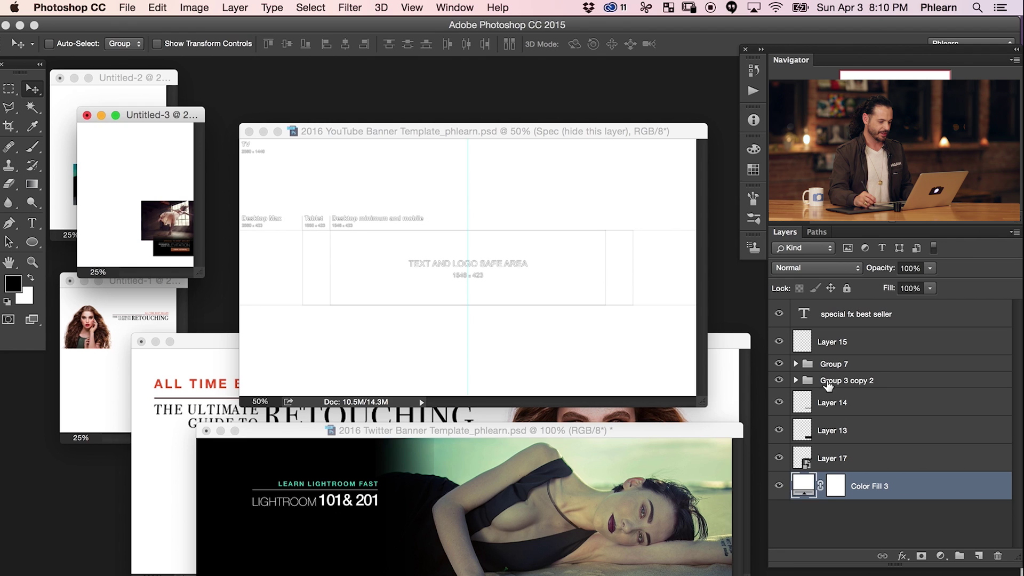
{"action": "left_click", "coordinate": [847, 453]}
{"action": "left_click", "coordinate": [864, 315], "text": "shift"}
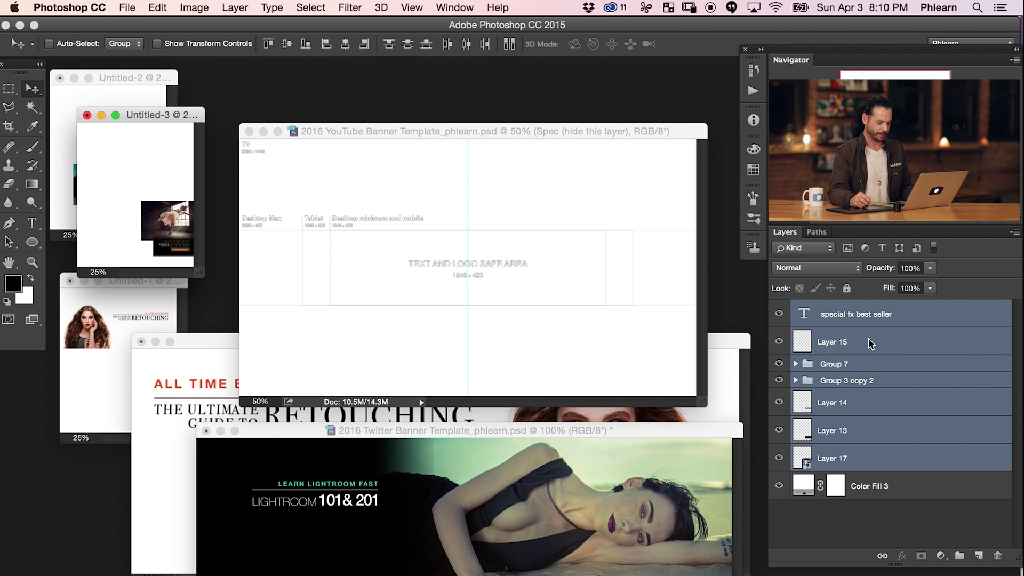
{"action": "left_click_drag", "start_coordinate": [911, 358], "coordinate": [552, 278]}
{"action": "key", "text": "f"}
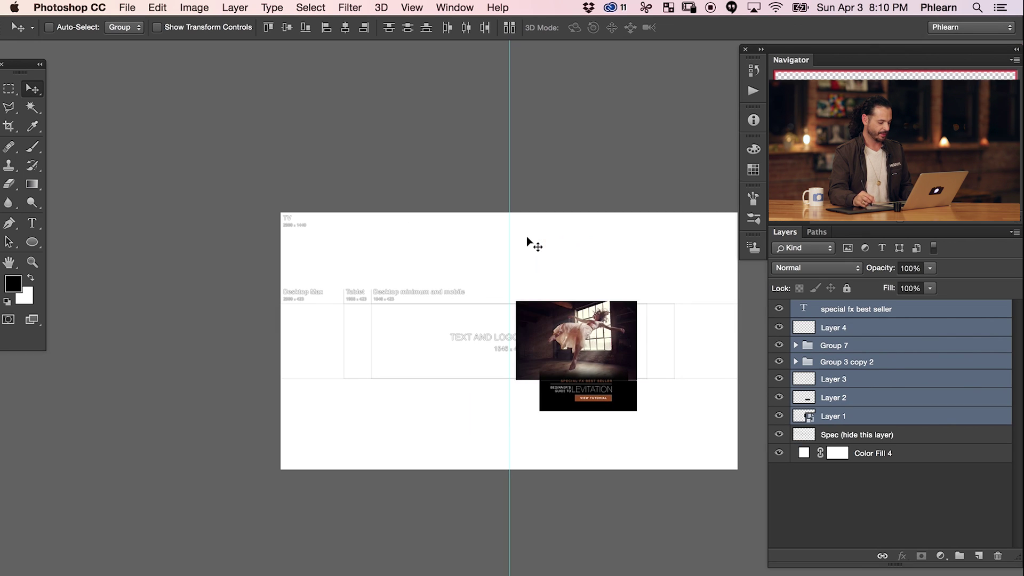
{"action": "key", "text": "super+equal"}
{"action": "left_click_drag", "start_coordinate": [527, 294], "coordinate": [420, 250]}
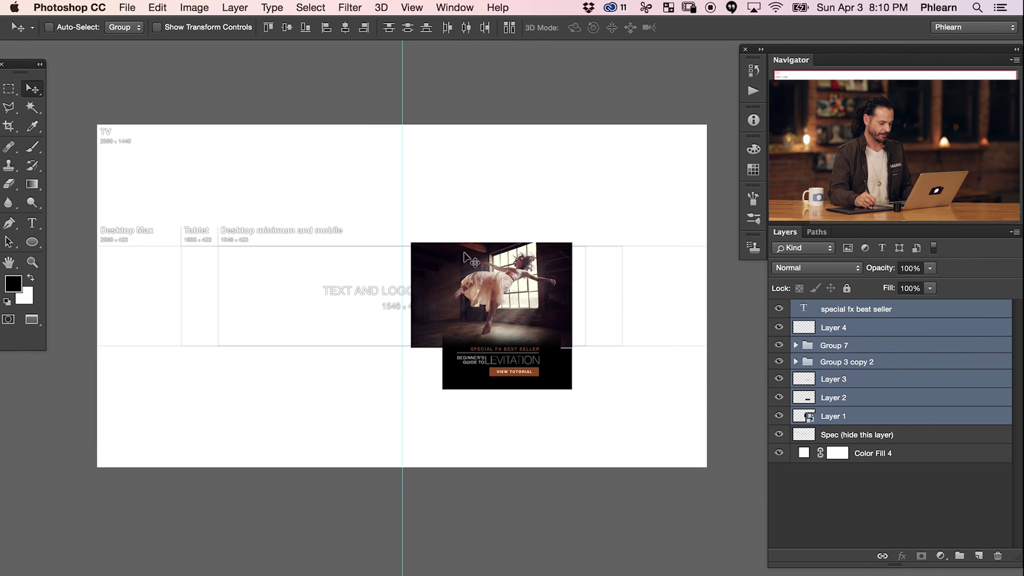
{"action": "key", "text": "super+bracketleft"}
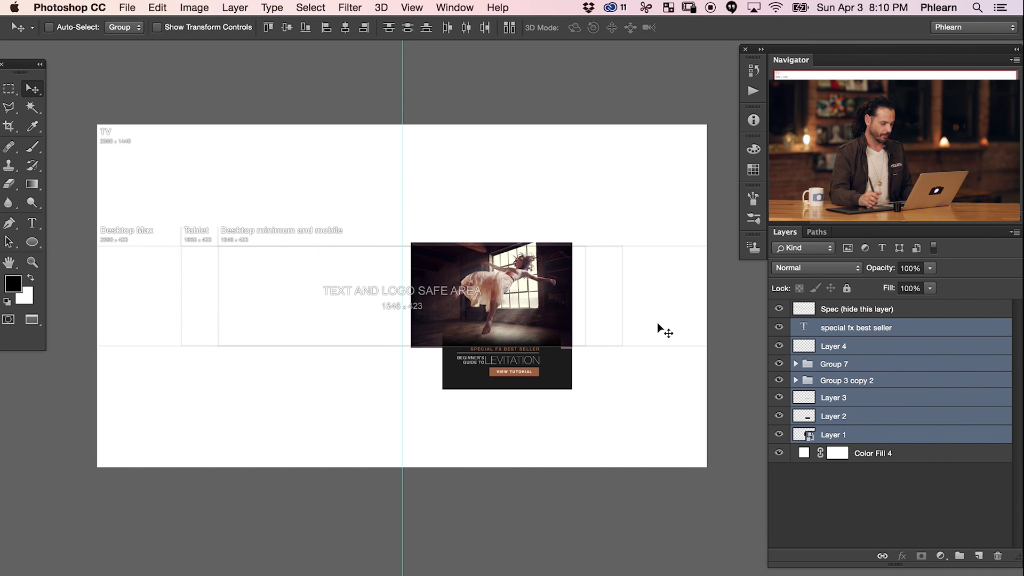
{"action": "left_click", "coordinate": [849, 436]}
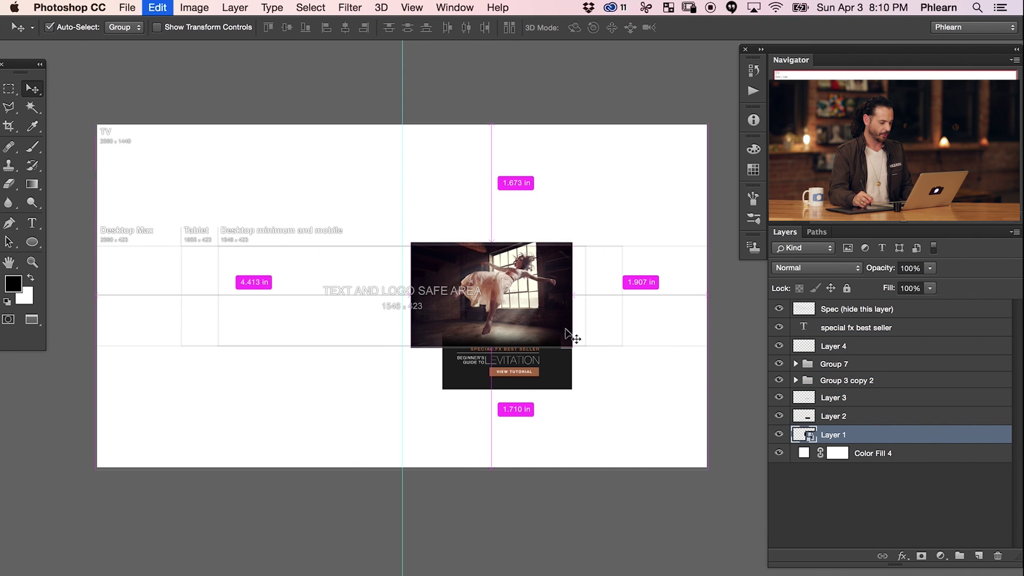
Enlarge the Levitation photo on Layer 1 and move it up and right across the banner
{"action": "key", "text": "super+t"}
{"action": "left_click_drag", "start_coordinate": [411, 348], "coordinate": [111, 413]}
{"action": "left_click_drag", "start_coordinate": [366, 389], "coordinate": [439, 398]}
{"action": "key", "text": "Return"}
{"action": "key", "text": "super+plus"}
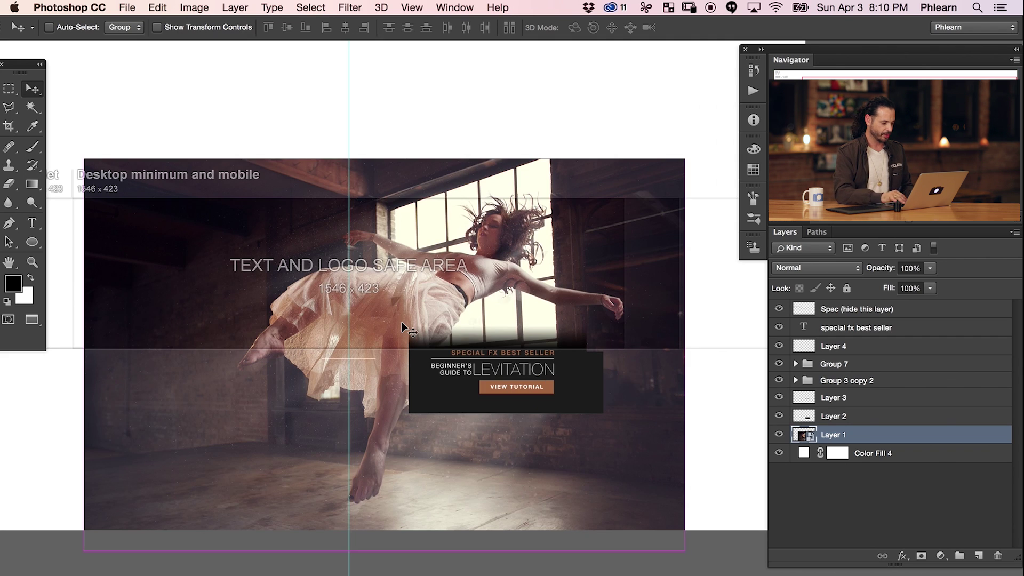
{"action": "left_click_drag", "start_coordinate": [349, 413], "coordinate": [364, 453]}
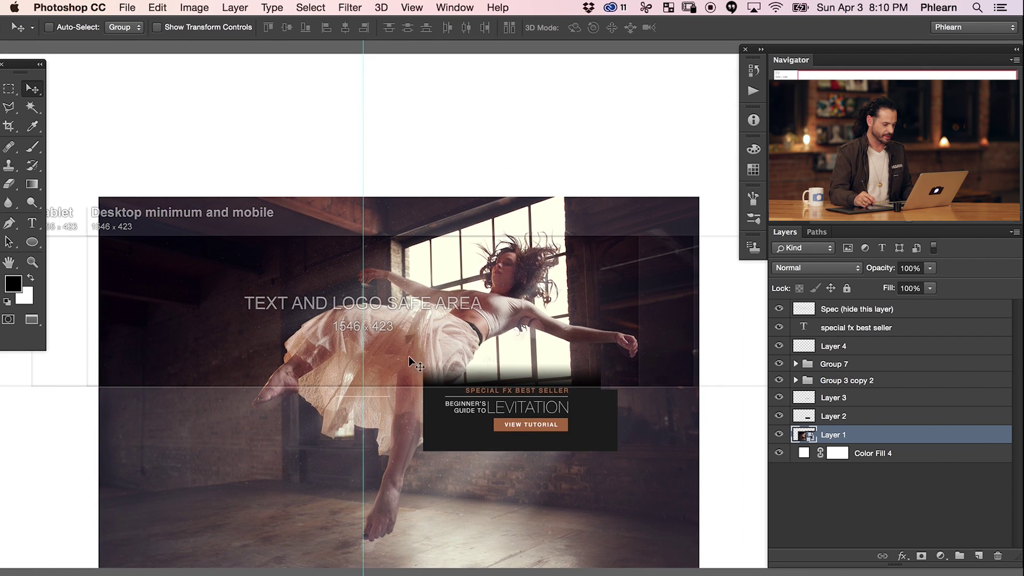
{"action": "scroll", "coordinate": [519, 347], "scroll_direction": "right", "scroll_amount": 2}
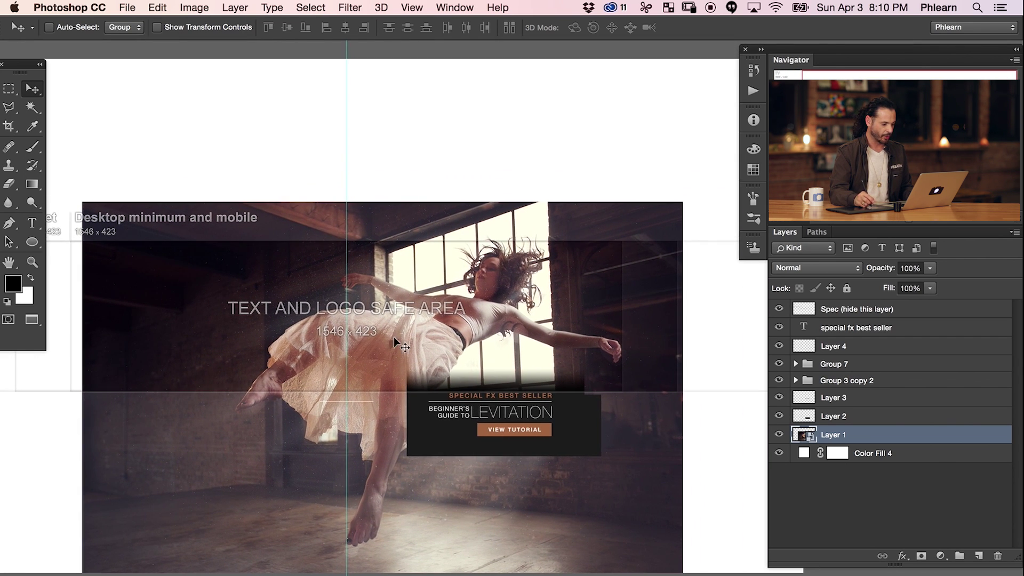
{"action": "key", "text": "super+minus"}
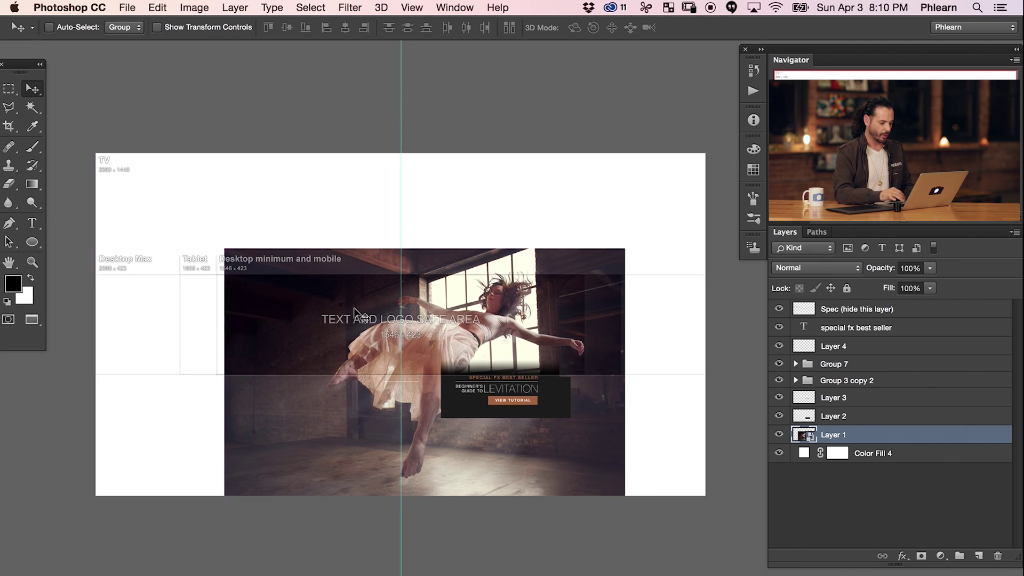
{"action": "scroll", "coordinate": [465, 376], "scroll_direction": "left", "scroll_amount": 3}
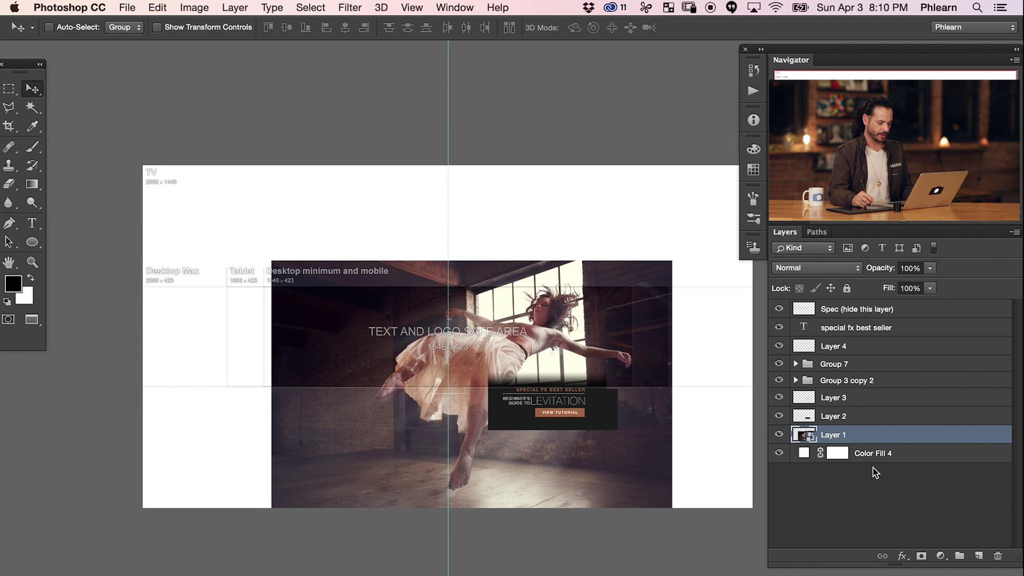
Add a new empty layer and marquee-select the empty area left of the photo
{"action": "left_click", "coordinate": [978, 556]}
{"action": "key", "text": "m"}
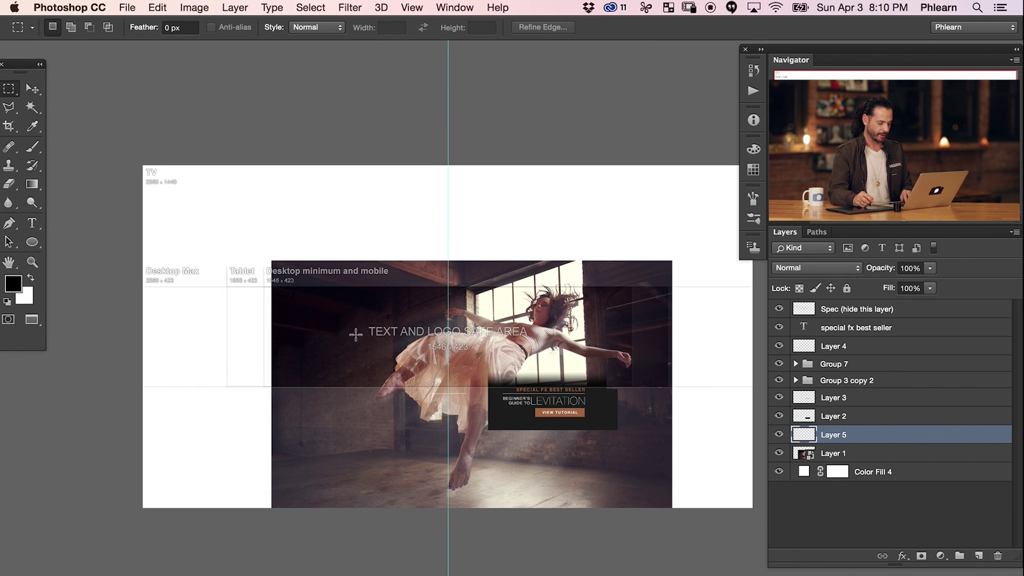
{"action": "left_click_drag", "start_coordinate": [118, 230], "coordinate": [272, 515]}
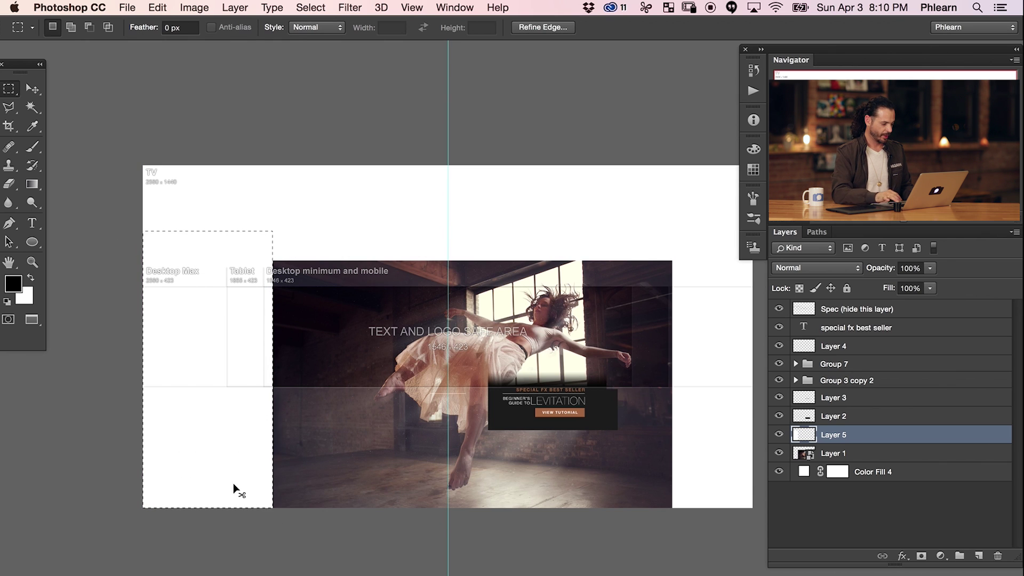
Fill the empty left, right and top bands around the photo with black, then deselect
{"action": "key", "text": "alt+BackSpace"}
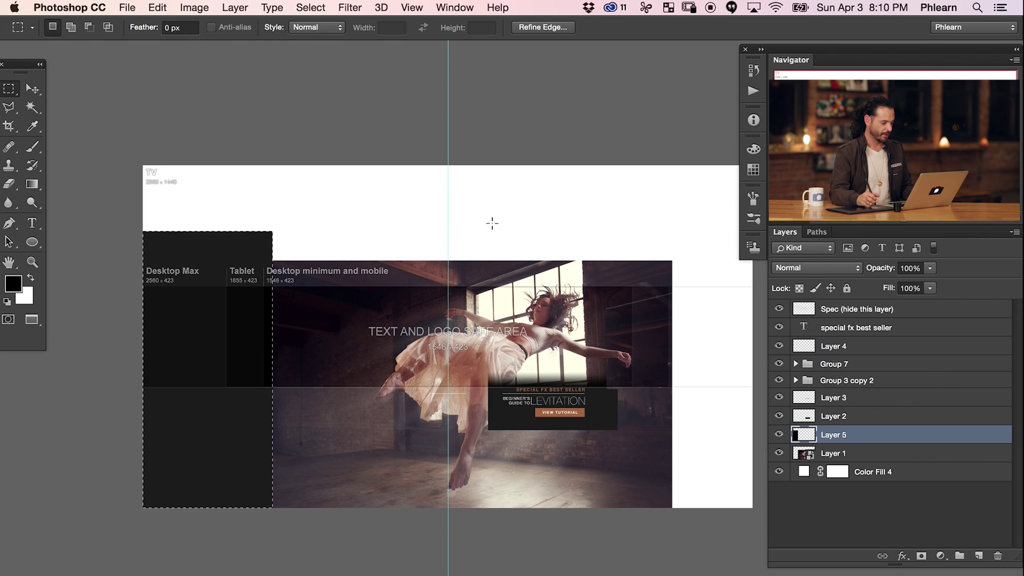
{"action": "scroll", "coordinate": [616, 357], "scroll_direction": "right", "scroll_amount": 5}
{"action": "left_click_drag", "start_coordinate": [652, 226], "coordinate": [572, 520]}
{"action": "key", "text": "alt+BackSpace"}
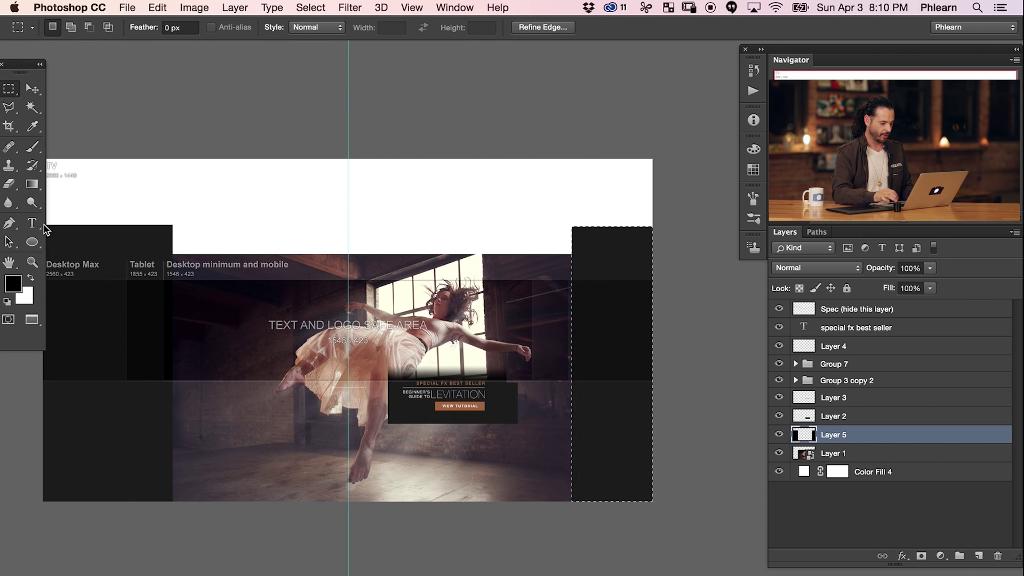
{"action": "scroll", "coordinate": [296, 359], "scroll_direction": "left", "scroll_amount": 3}
{"action": "scroll", "coordinate": [297, 358], "scroll_direction": "up", "scroll_amount": 1}
{"action": "left_click_drag", "start_coordinate": [87, 171], "coordinate": [715, 269]}
{"action": "key", "text": "alt+BackSpace"}
{"action": "key", "text": "super+d"}
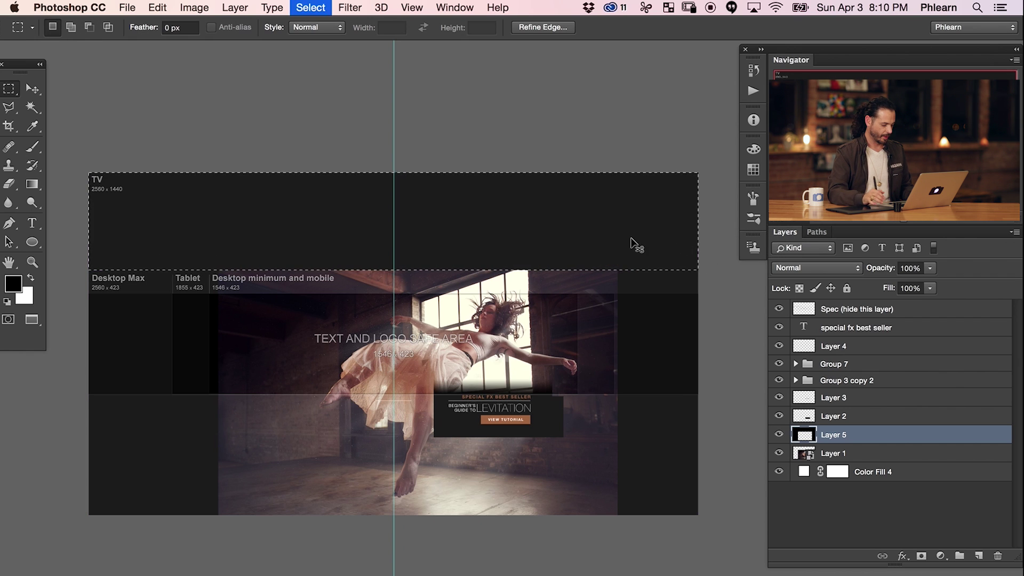
Hide the spec overlay to check the black areas, then add a new layer for the edge fade
{"action": "left_click", "coordinate": [779, 309]}
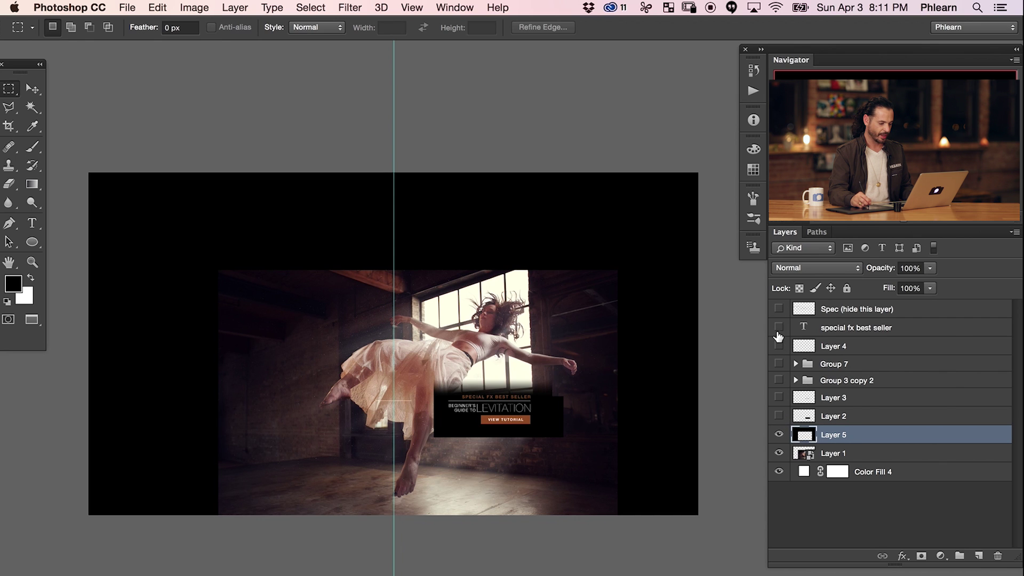
{"action": "left_click", "coordinate": [778, 309]}
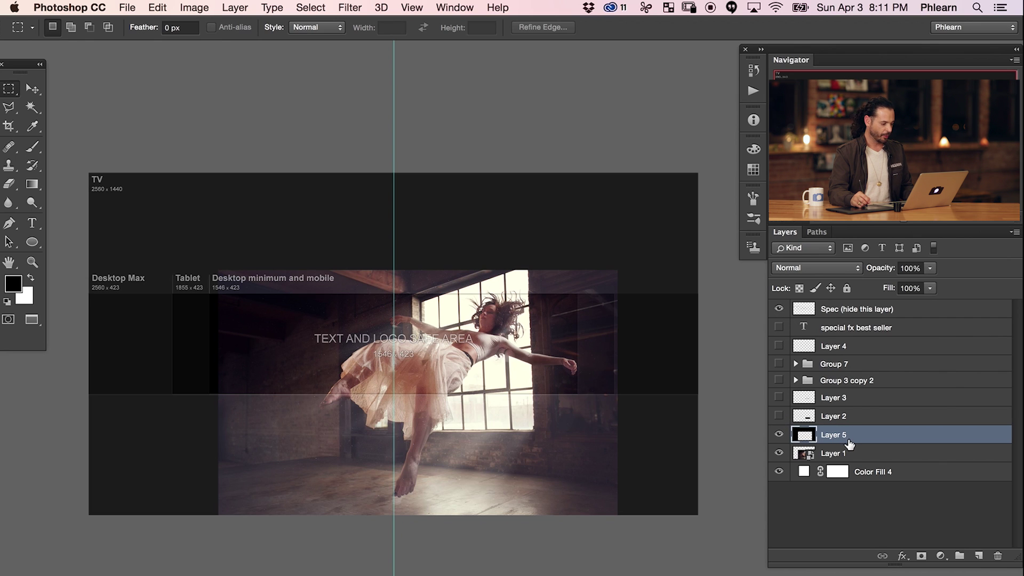
{"action": "key", "text": "super+alt+shift+n"}
Fade the photo's left edge into black with a gradient across a tall strip selection
{"action": "key", "text": "super+plus"}
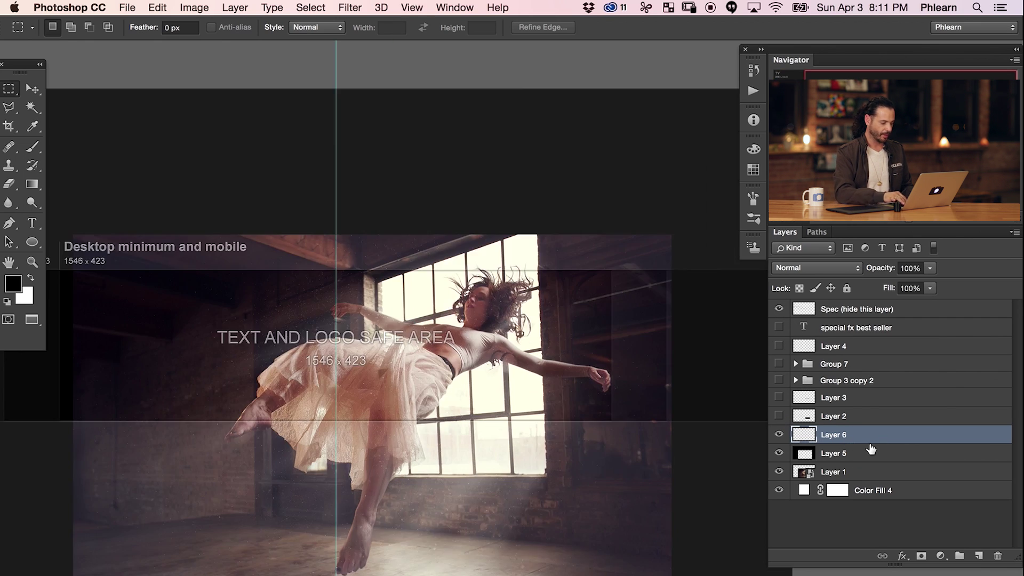
{"action": "left_click_drag", "start_coordinate": [295, 319], "coordinate": [545, 338]}
{"action": "left_click_drag", "start_coordinate": [292, 227], "coordinate": [393, 575]}
{"action": "key", "text": "g"}
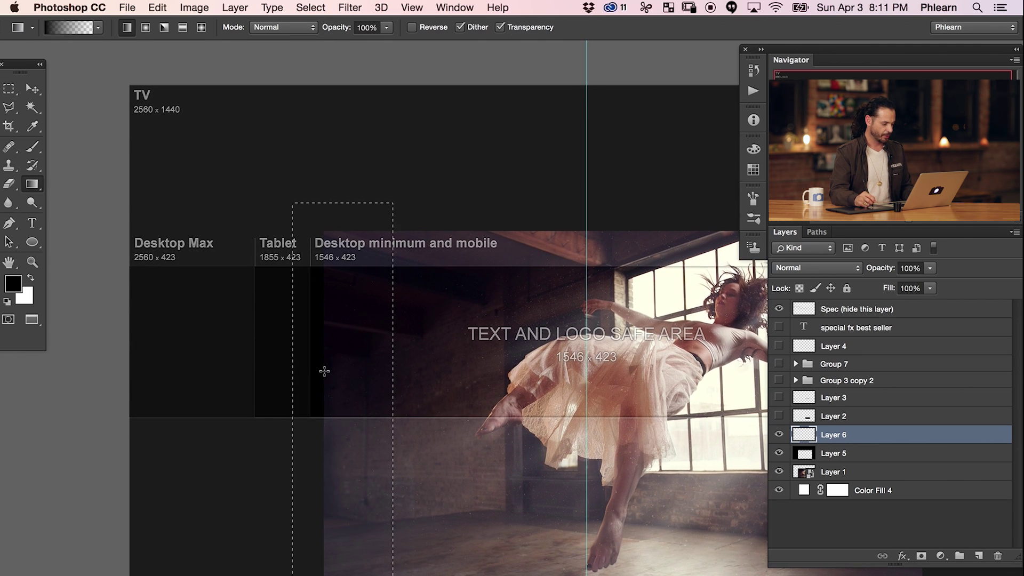
{"action": "left_click_drag", "start_coordinate": [372, 370], "coordinate": [414, 367]}
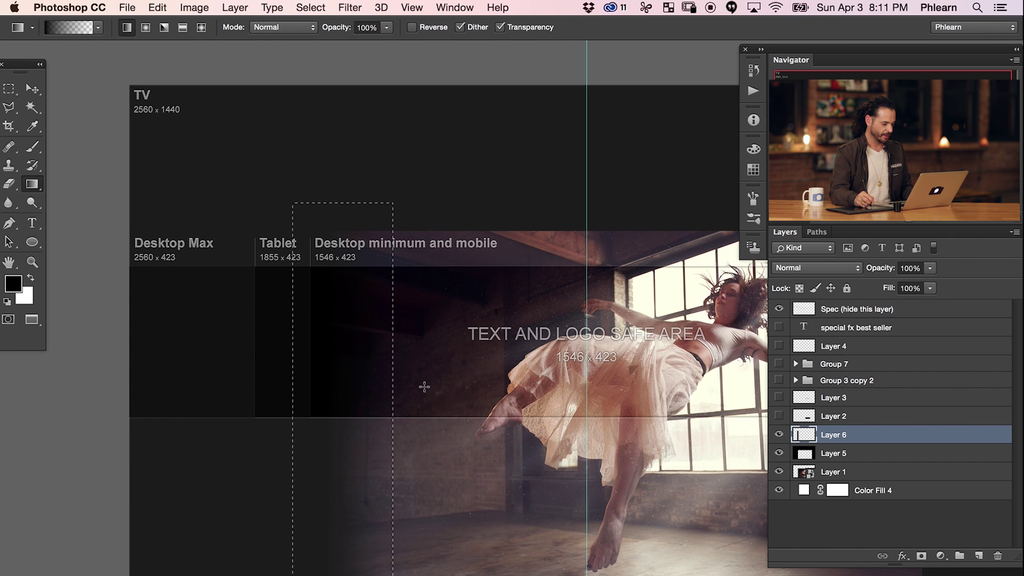
{"action": "left_click", "coordinate": [779, 309]}
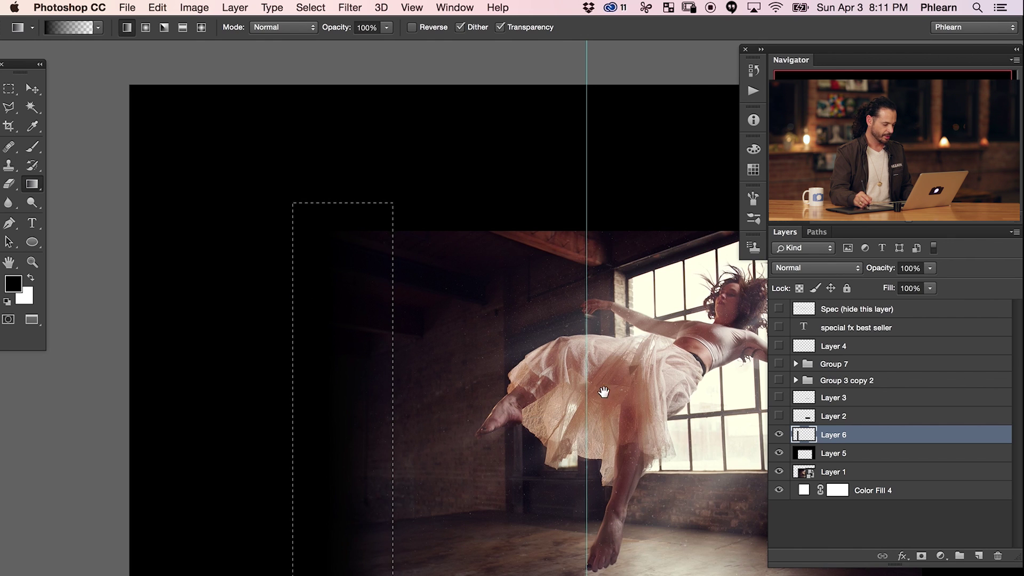
Fade the right edge into black, then zoom out and show the device guides and title group
{"action": "left_click_drag", "start_coordinate": [624, 371], "coordinate": [229, 373]}
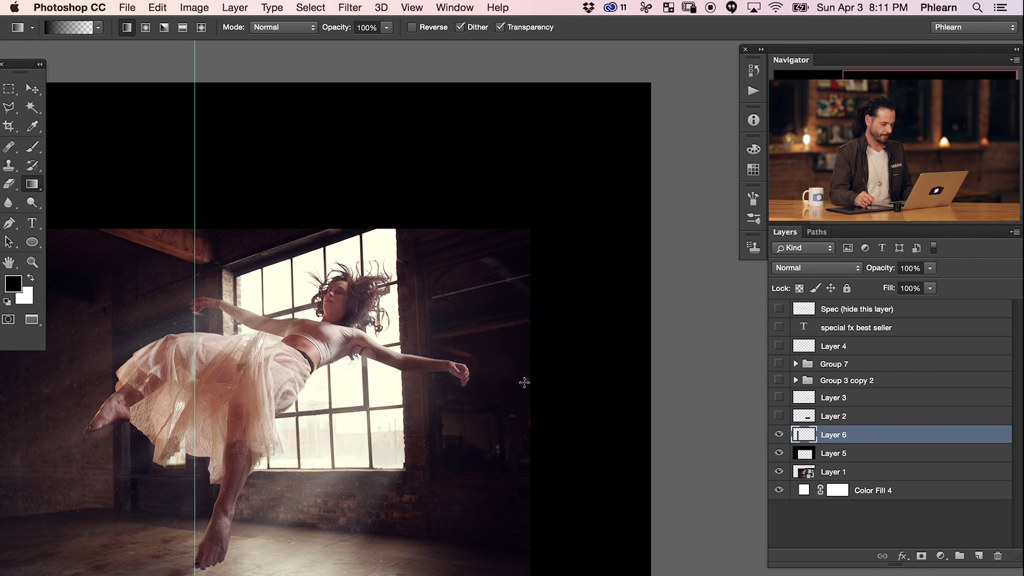
{"action": "left_click_drag", "start_coordinate": [526, 385], "coordinate": [498, 386]}
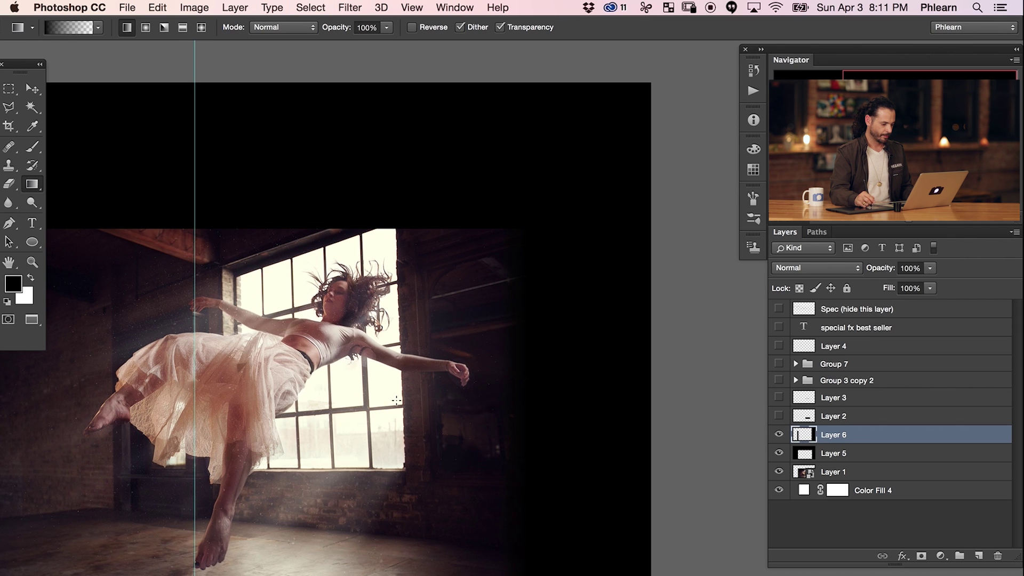
{"action": "left_click_drag", "start_coordinate": [326, 434], "coordinate": [557, 423]}
{"action": "key", "text": "super+minus"}
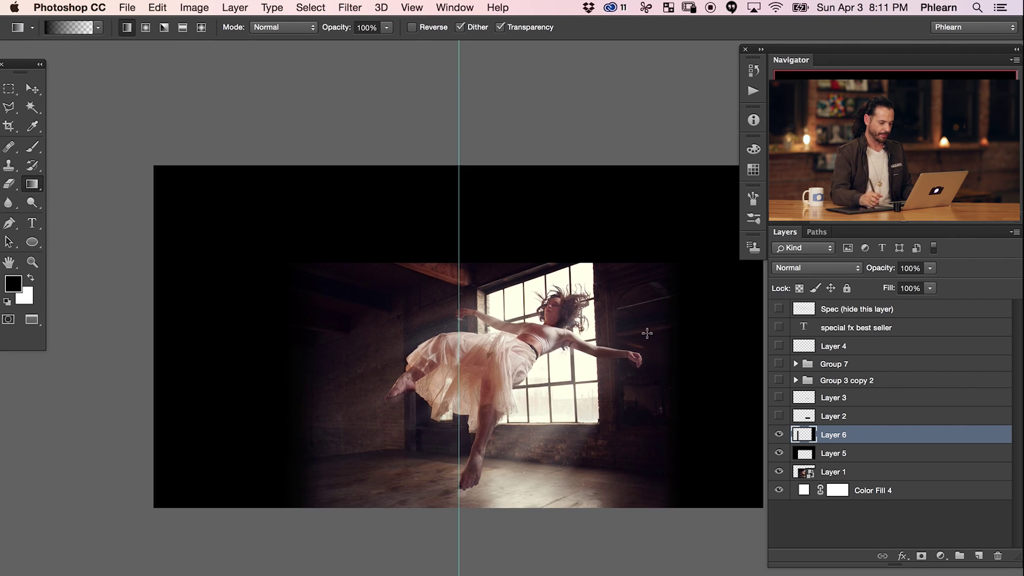
{"action": "left_click", "coordinate": [778, 309]}
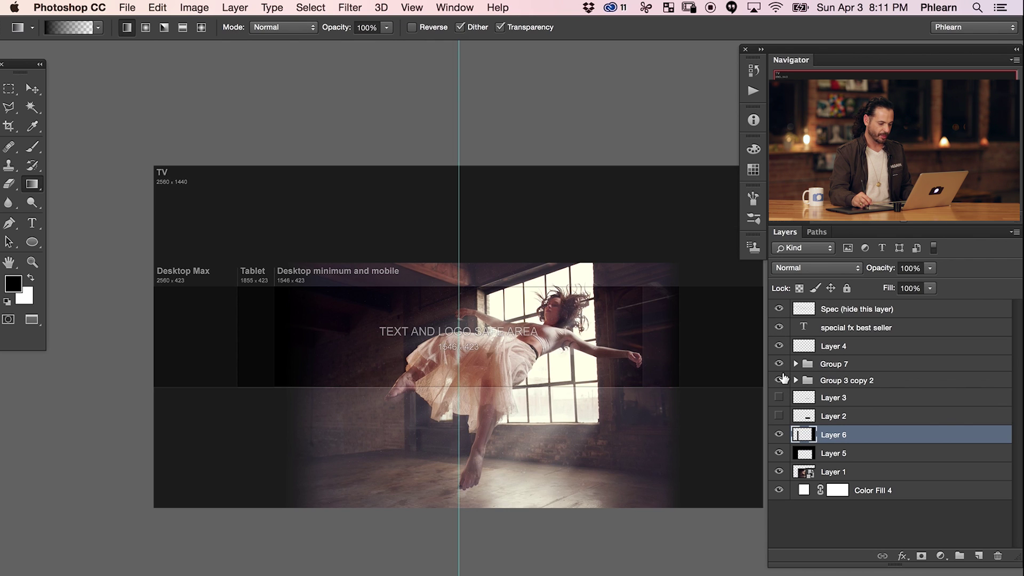
{"action": "left_click", "coordinate": [781, 380]}
Move the Special FX Best Seller / Levitation title into the left safe area and enlarge it to about 123%
{"action": "left_click", "coordinate": [843, 379]}
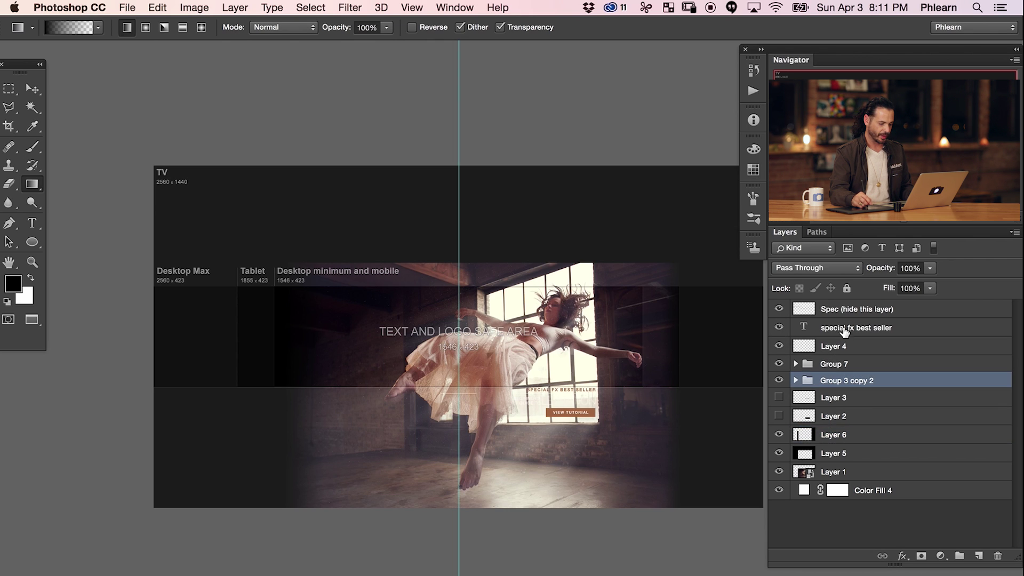
{"action": "left_click", "coordinate": [844, 330], "text": "shift"}
{"action": "key", "text": "v"}
{"action": "left_click_drag", "start_coordinate": [581, 469], "coordinate": [334, 388]}
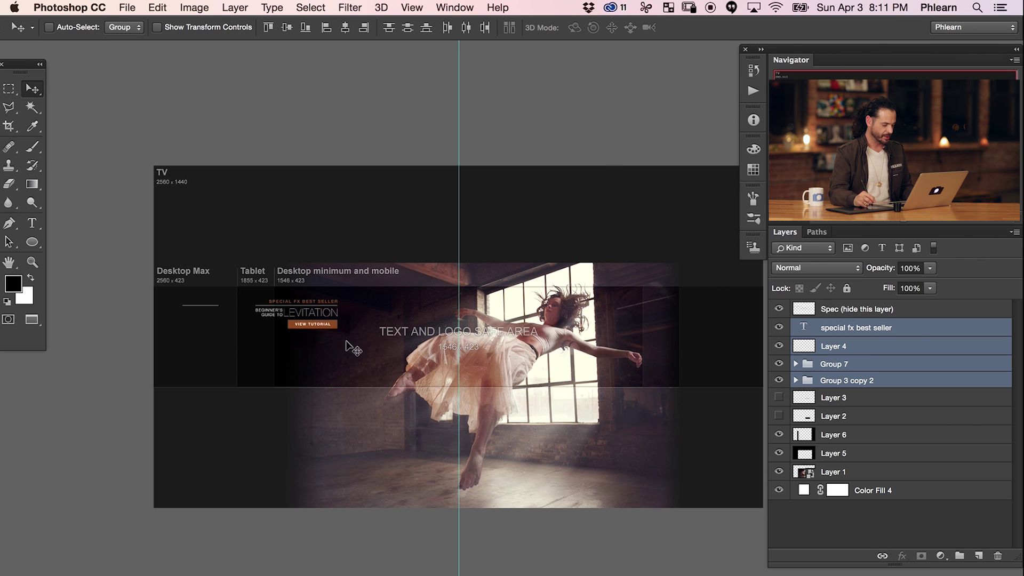
{"action": "key", "text": "ctrl+t"}
{"action": "left_click_drag", "start_coordinate": [337, 330], "coordinate": [373, 334]}
{"action": "key", "text": "Return"}
{"action": "left_click_drag", "start_coordinate": [428, 427], "coordinate": [461, 421]}
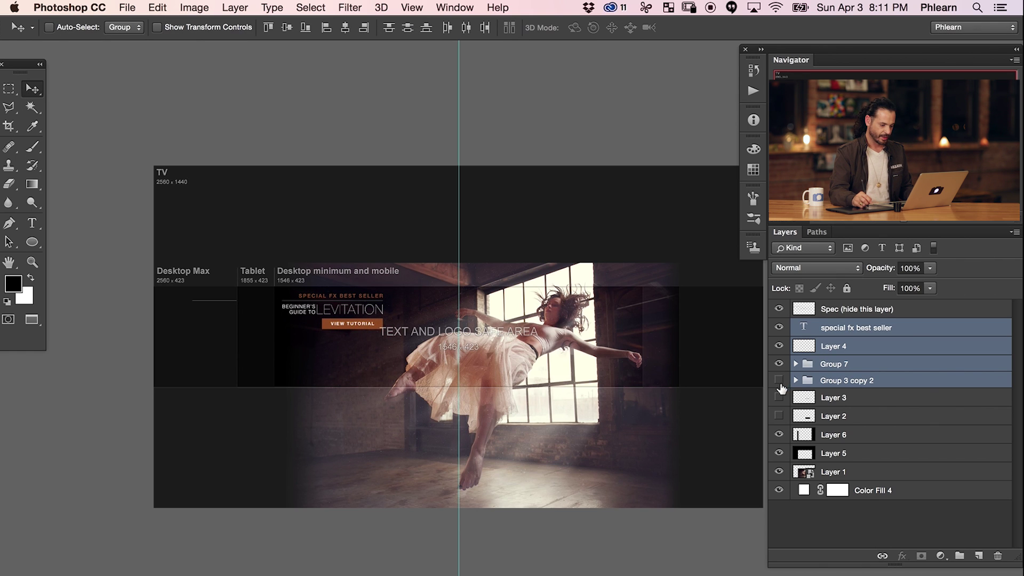
Hide the View Tutorial button group and draw a rectangular selection on Layer 4
{"action": "left_click", "coordinate": [778, 346]}
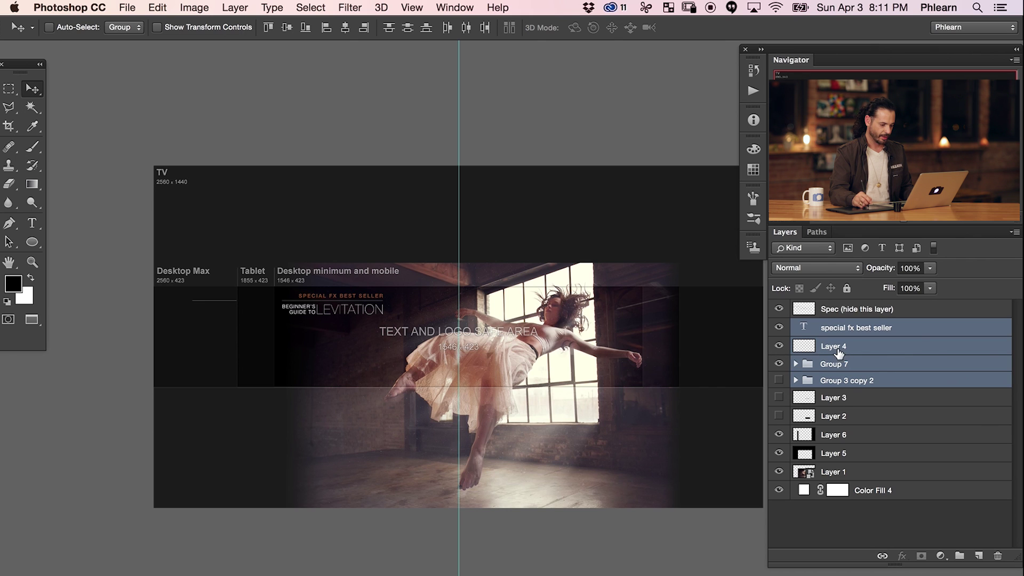
{"action": "left_click", "coordinate": [834, 346]}
{"action": "key", "text": "m"}
{"action": "left_click_drag", "start_coordinate": [155, 268], "coordinate": [257, 368]}
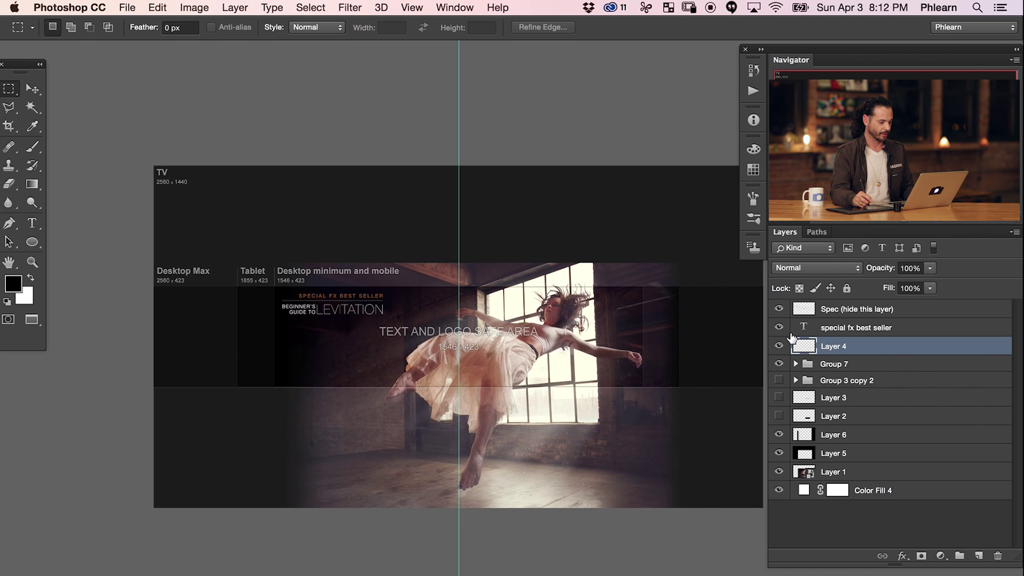
Hide the size guides and save the 2560×1440 banner as a quality-100 JPEG in the Final folder
{"action": "left_click_drag", "start_coordinate": [645, 406], "coordinate": [614, 390]}
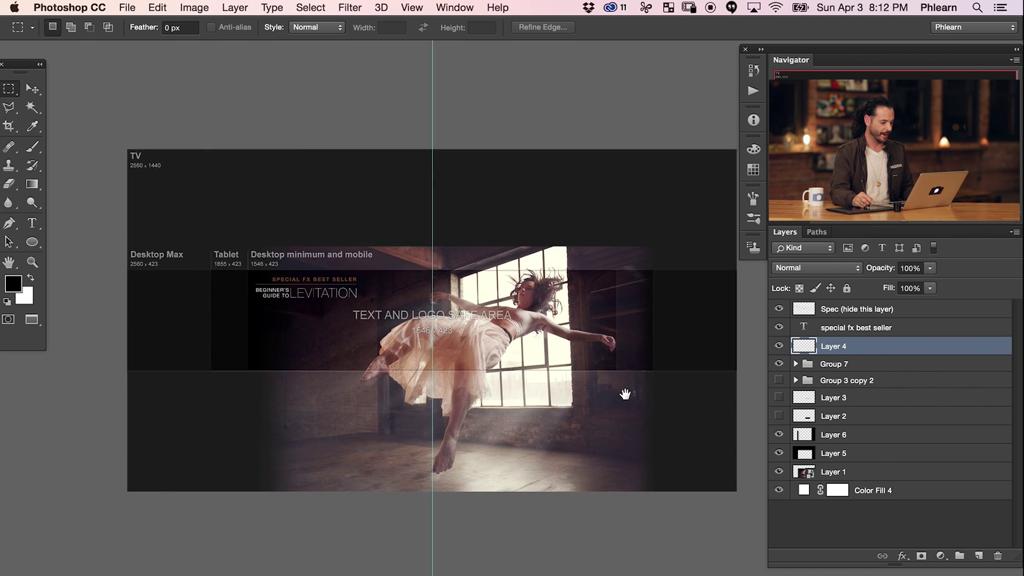
{"action": "left_click", "coordinate": [779, 310]}
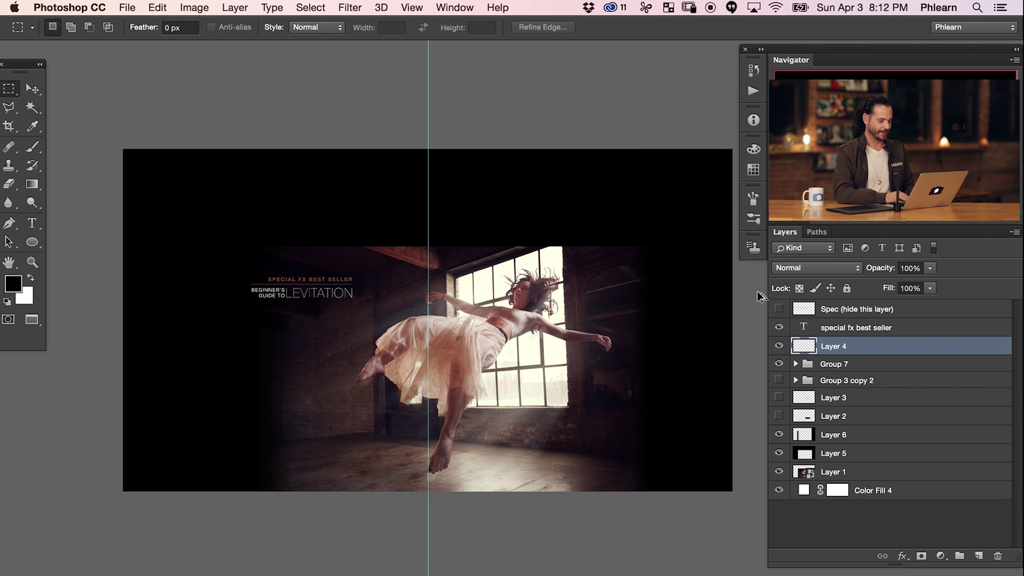
{"action": "key", "text": "super+alt+shift+s"}
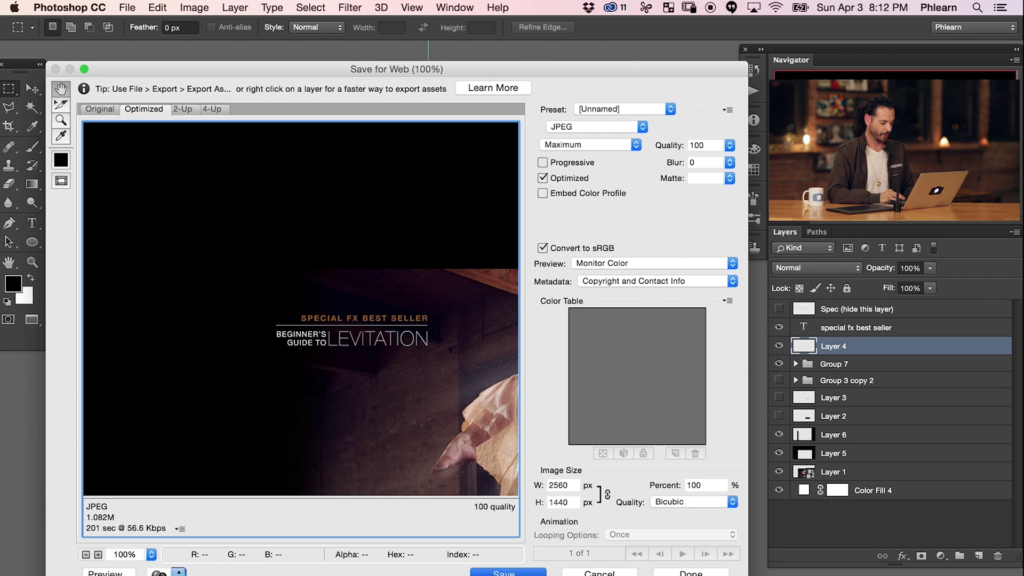
{"action": "key", "text": "Return"}
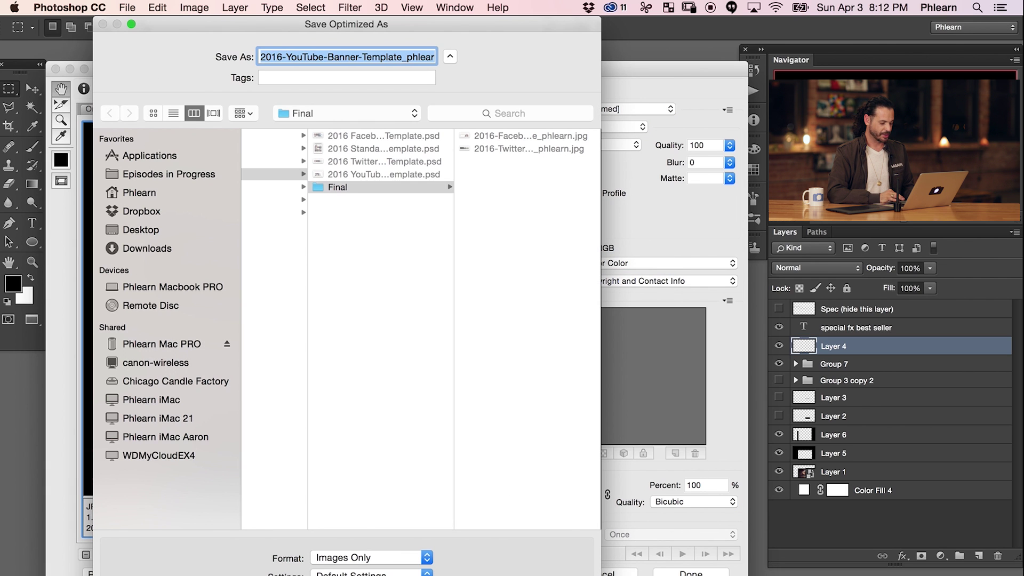
{"action": "key", "text": "Return"}
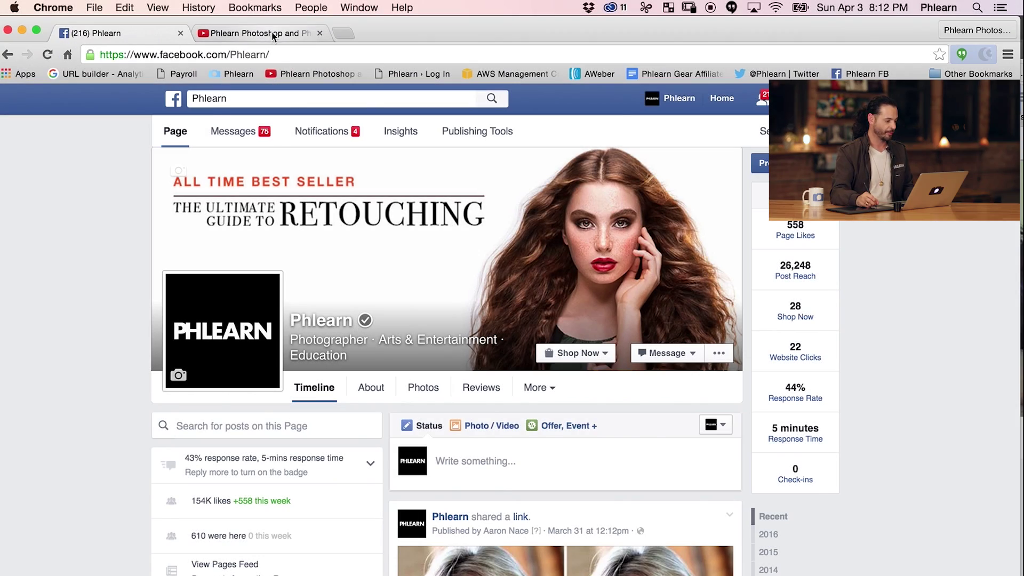
{"action": "left_click", "coordinate": [271, 35]}
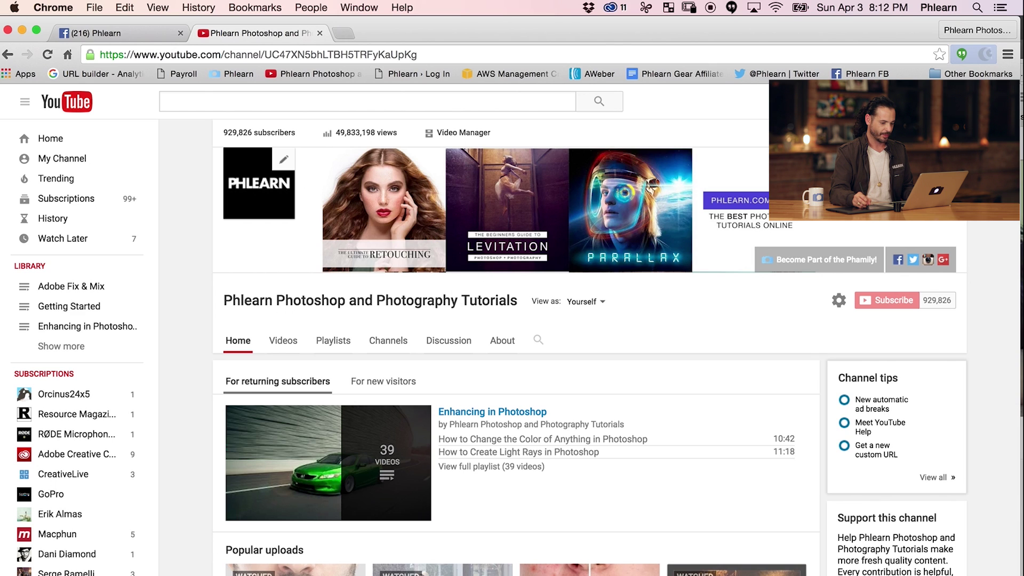
Upload the exported Levitation banner JPEG from the computer and apply it as the channel art
{"action": "left_click", "coordinate": [954, 158]}
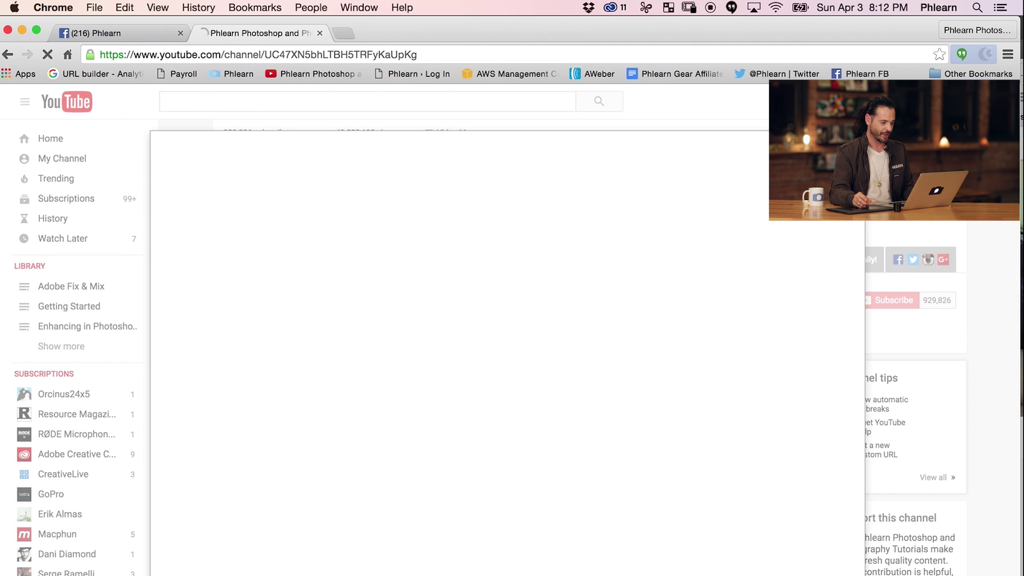
{"action": "left_click", "coordinate": [509, 401]}
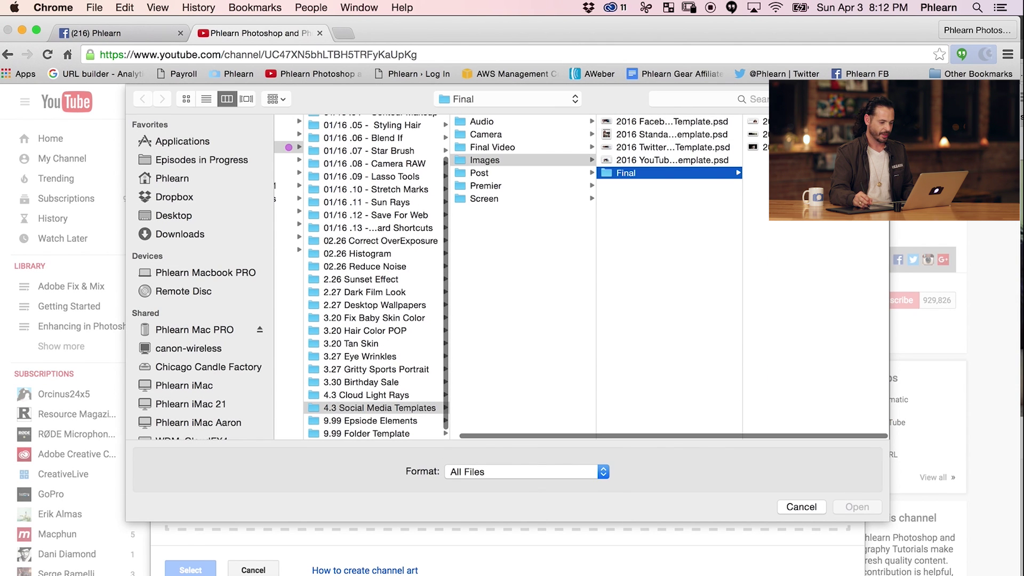
{"action": "left_click", "coordinate": [755, 147]}
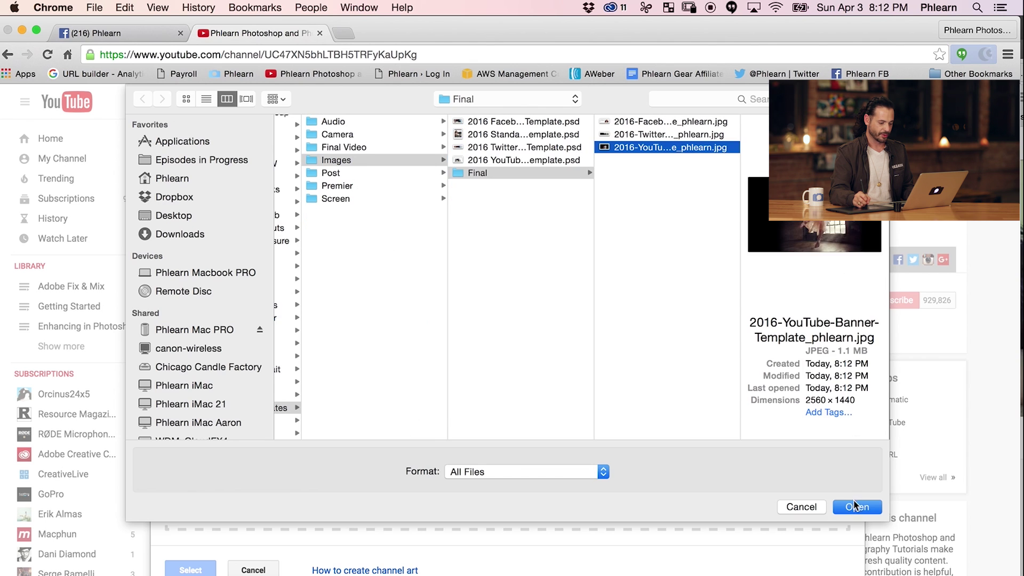
{"action": "left_click", "coordinate": [853, 507]}
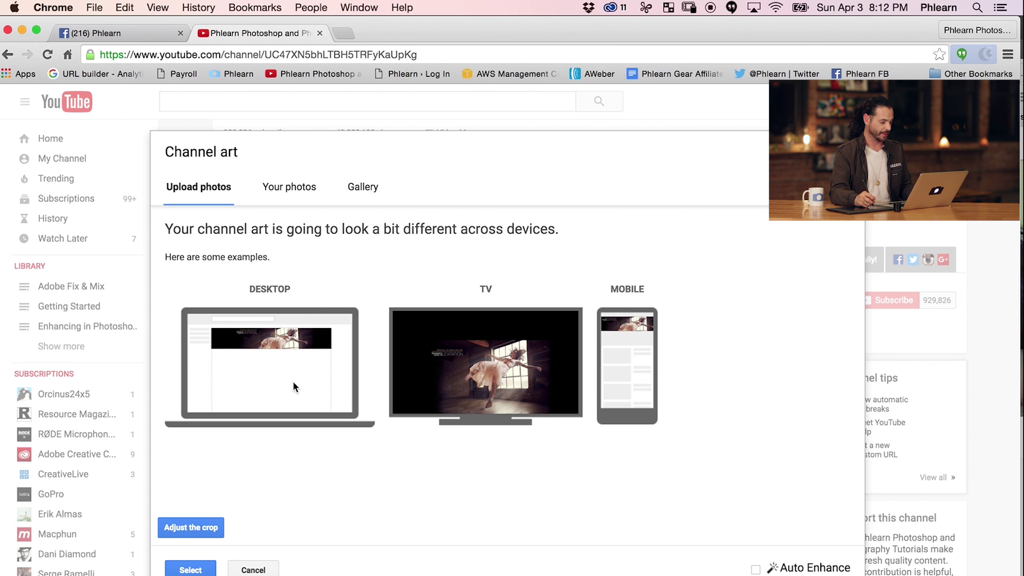
{"action": "left_click", "coordinate": [198, 569]}
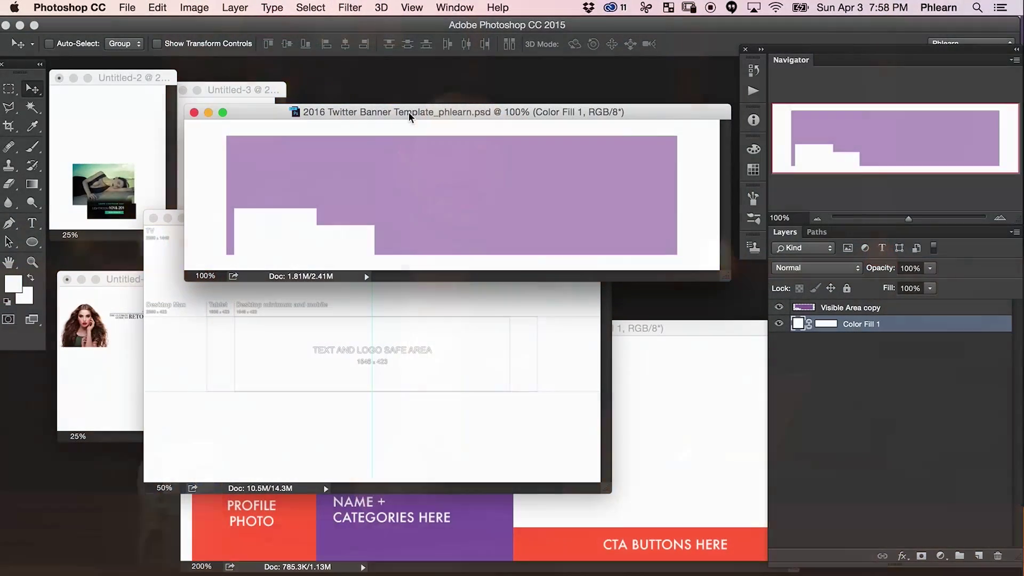
Bring the Facebook Retouching banner forward and hide its Desktop Version guide overlay
{"action": "left_click", "coordinate": [427, 301]}
{"action": "left_click_drag", "start_coordinate": [449, 218], "coordinate": [561, 193]}
{"action": "left_click_drag", "start_coordinate": [718, 328], "coordinate": [690, 301]}
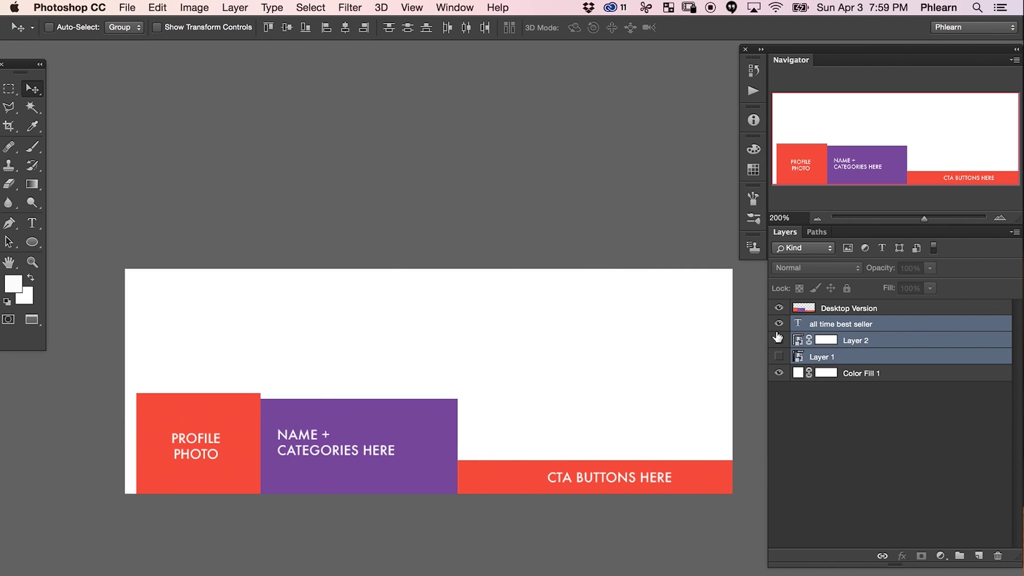
{"action": "left_click", "coordinate": [778, 357]}
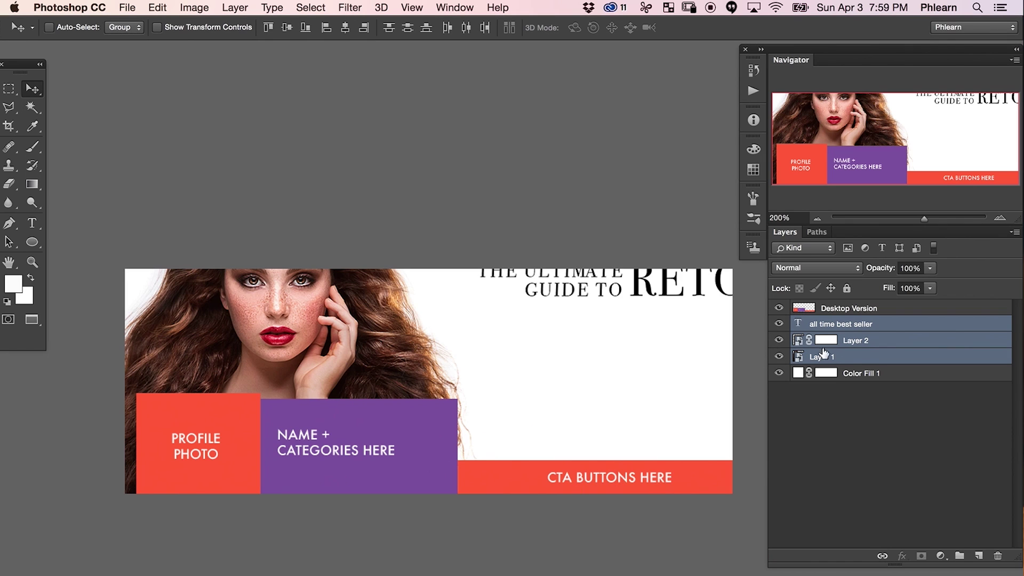
{"action": "left_click", "coordinate": [845, 357]}
{"action": "scroll", "coordinate": [480, 370], "scroll_direction": "right", "scroll_amount": 5}
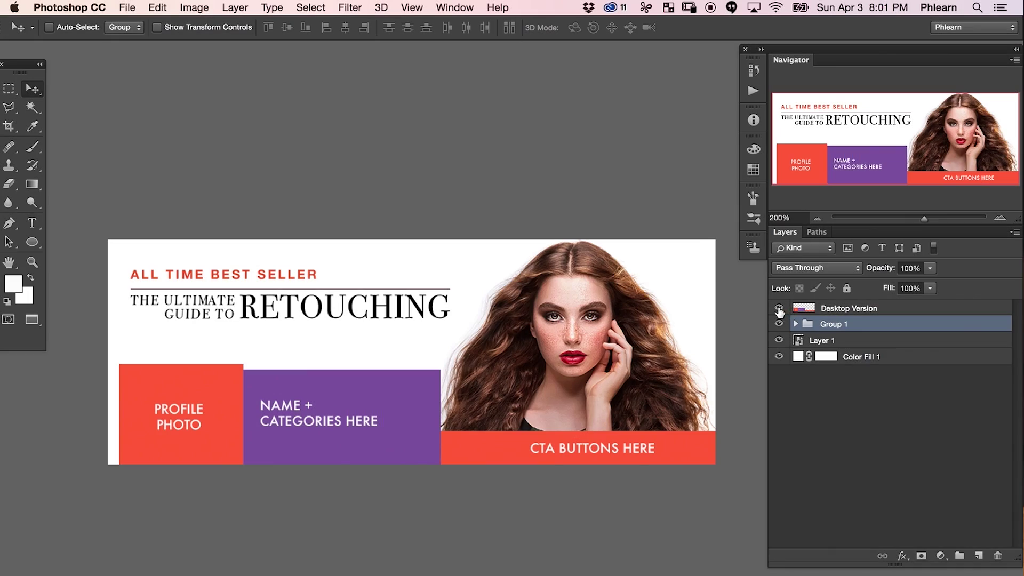
{"action": "left_click", "coordinate": [779, 308]}
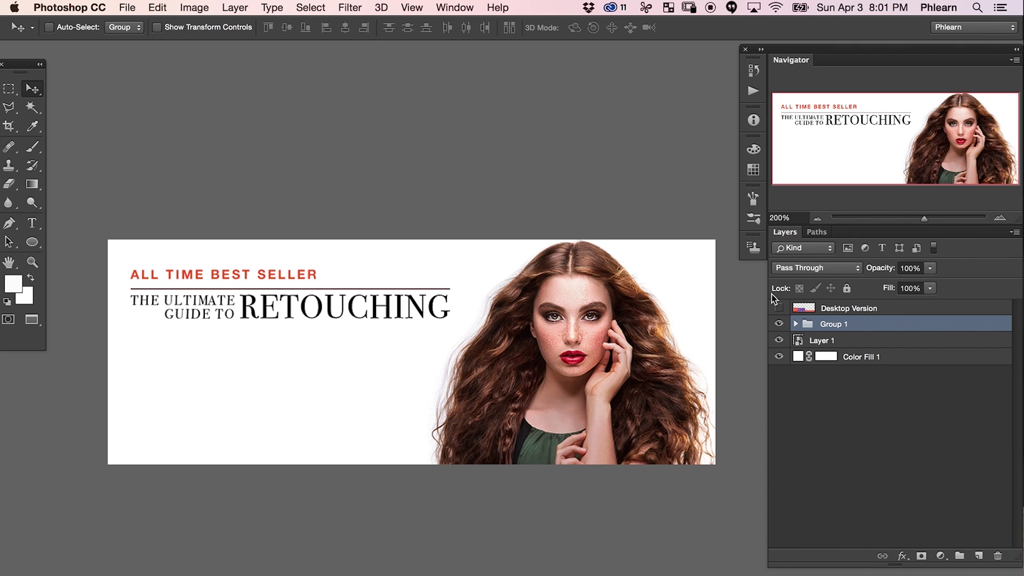
Save the Facebook banner as an 851×315 JPEG with Save for Web (Legacy)
{"action": "left_click", "coordinate": [125, 9]}
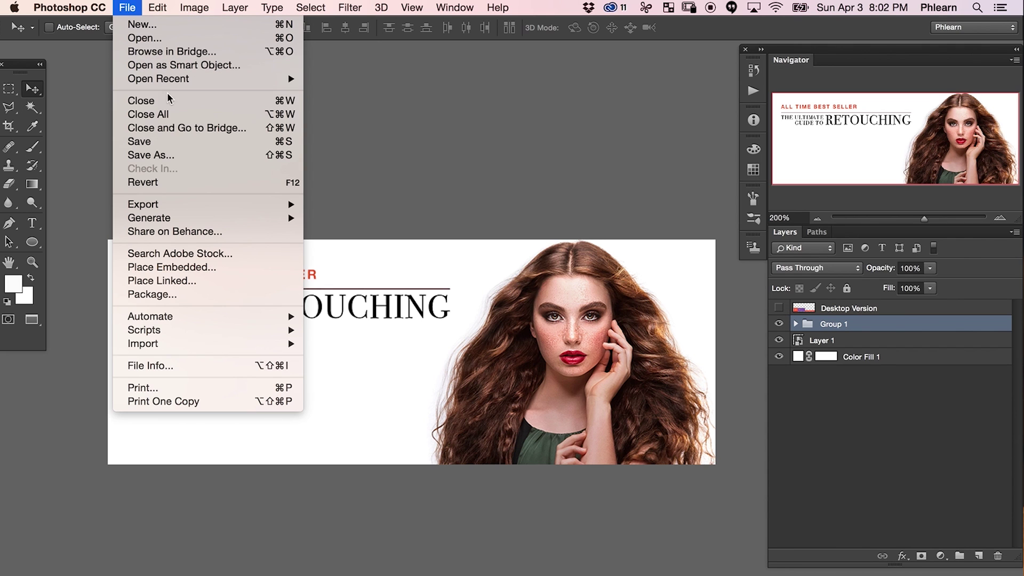
{"action": "mouse_move", "coordinate": [189, 206]}
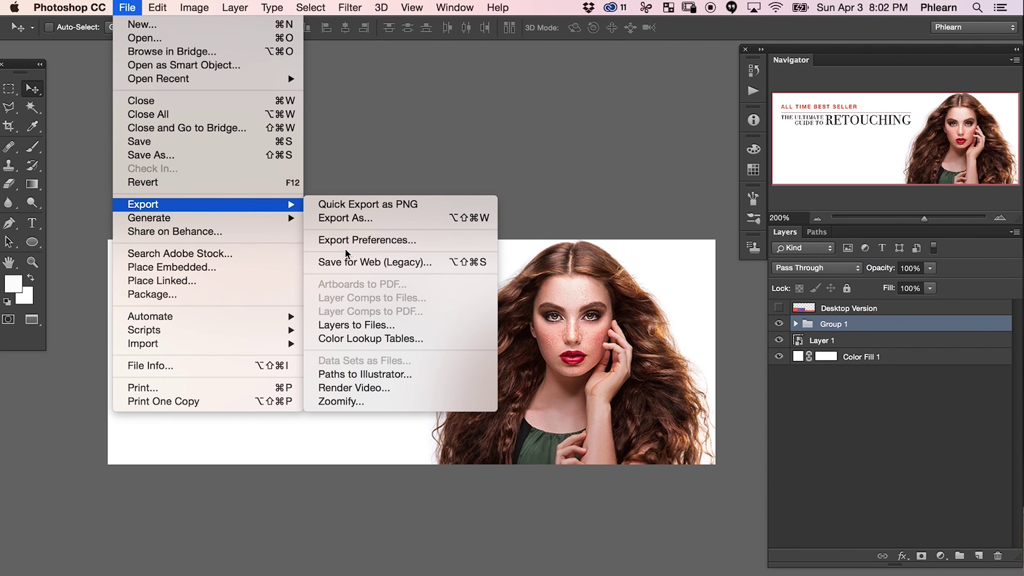
{"action": "left_click", "coordinate": [346, 262]}
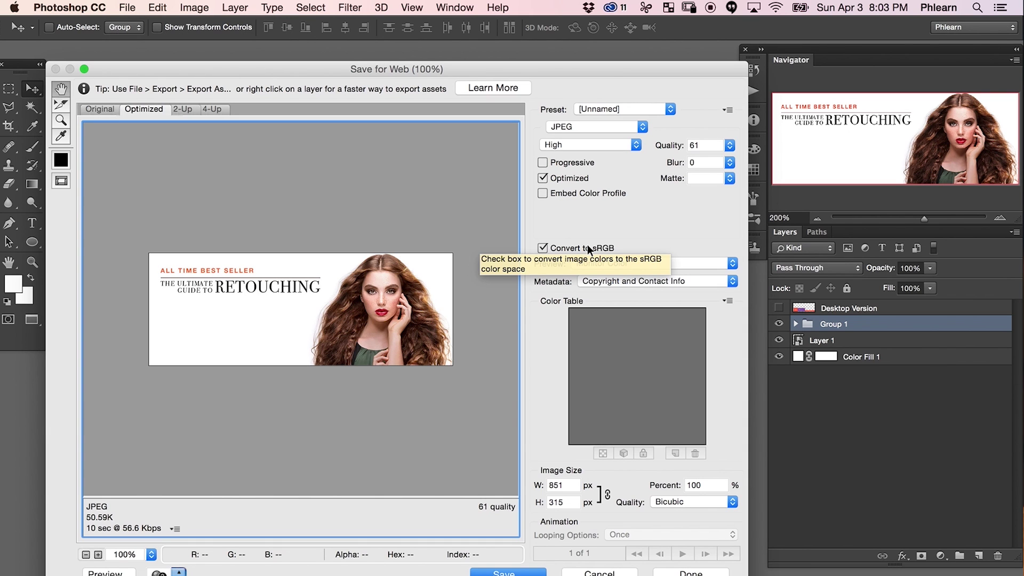
{"action": "key", "text": "Return"}
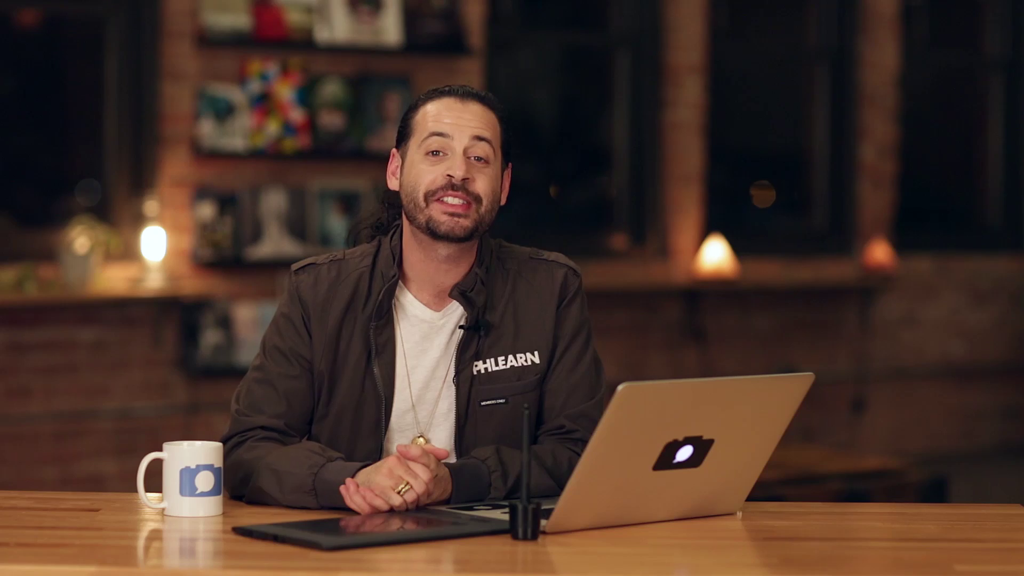